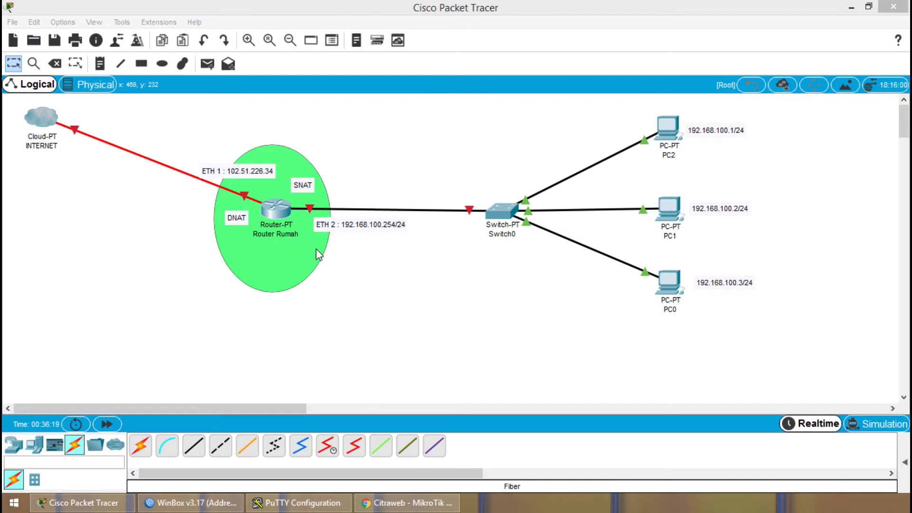
Bring up the WinBox neighbor list and the PuTTY Configuration window to compare the router access tools.
left_click(384, 136)
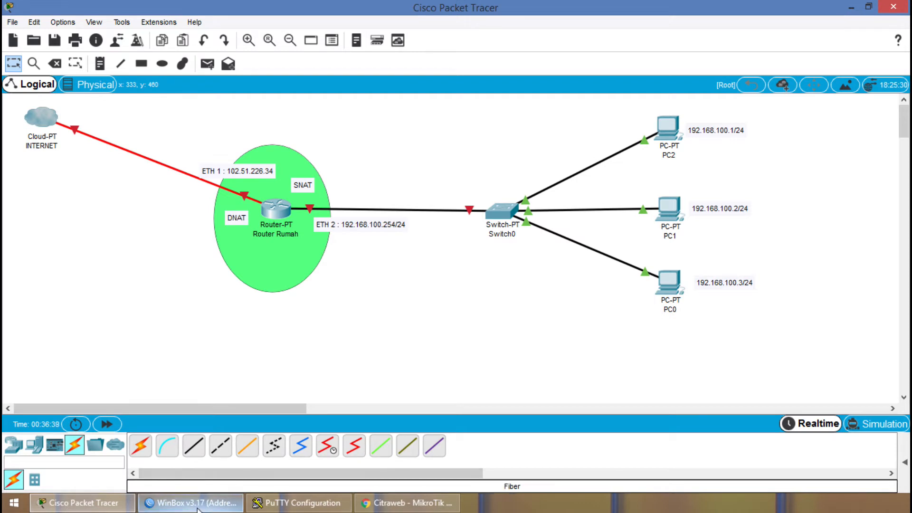
mouse_move(199, 509)
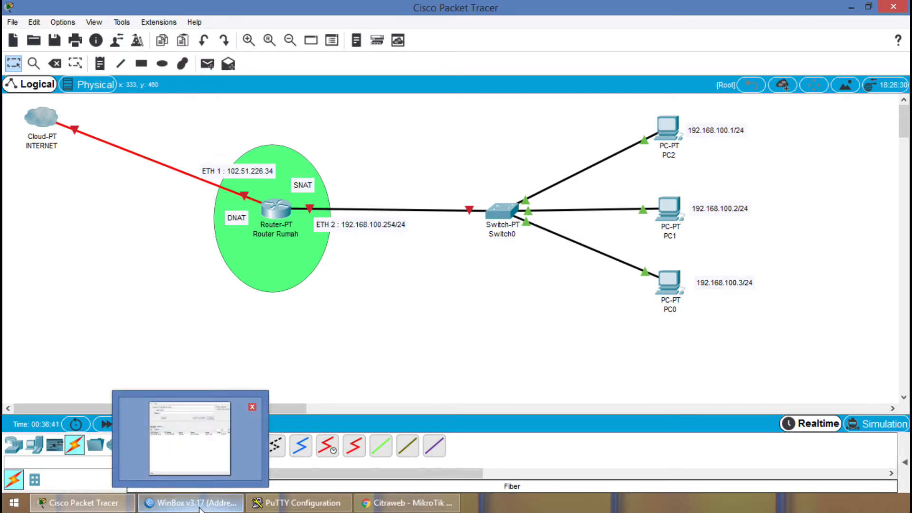
left_click(198, 509)
left_click(204, 509)
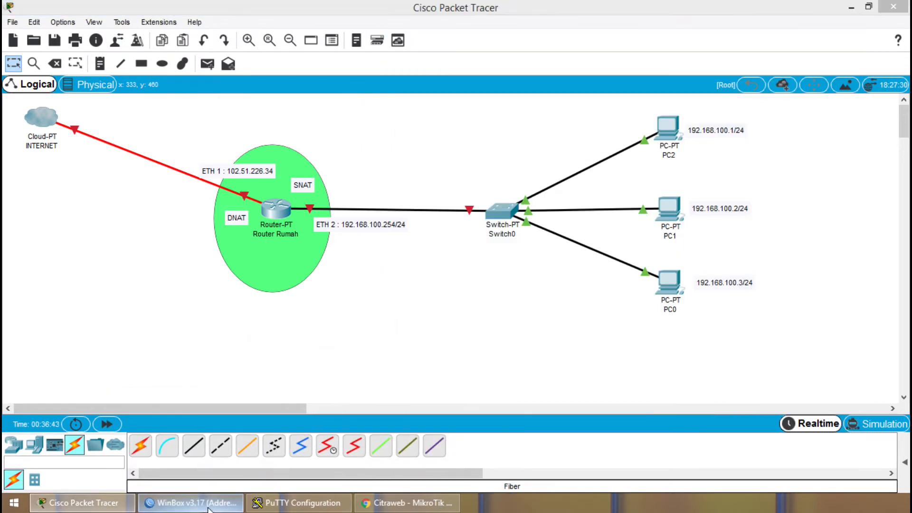
left_click(210, 510)
left_click(526, 312)
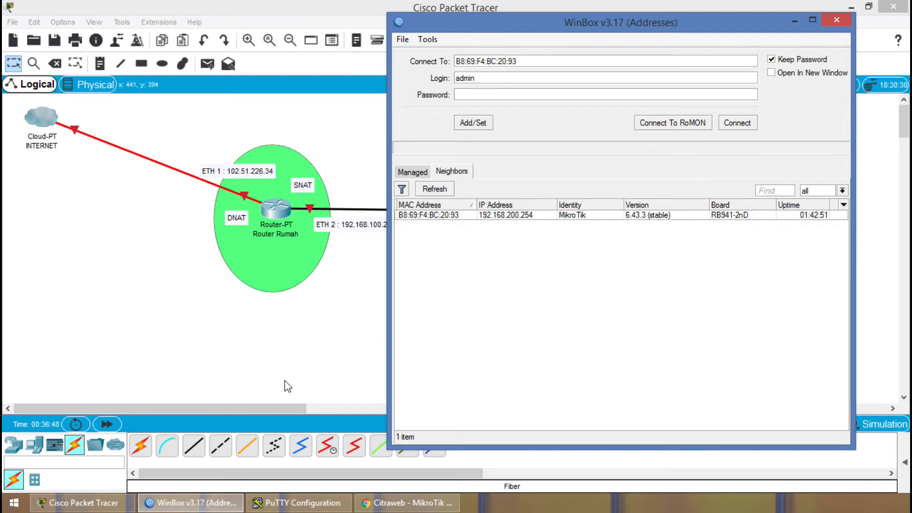
left_click(299, 503)
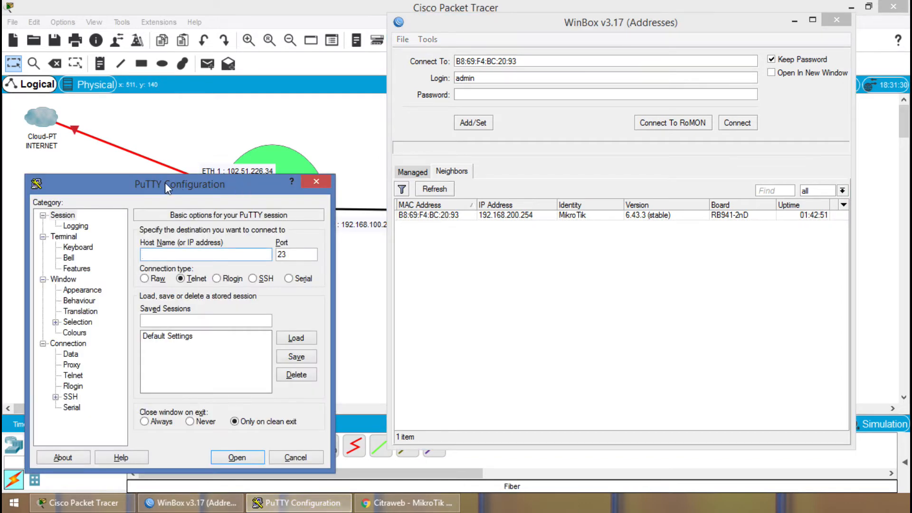
Switch to Chrome, look over the mikrotik.co.id home page and open its Artikel page.
left_click(381, 503)
scroll(301, 308, "down", 5)
scroll(212, 236, "down", 5)
scroll(180, 152, "up", 5)
scroll(181, 142, "down", 7)
scroll(182, 142, "down", 3)
scroll(184, 209, "up", 12)
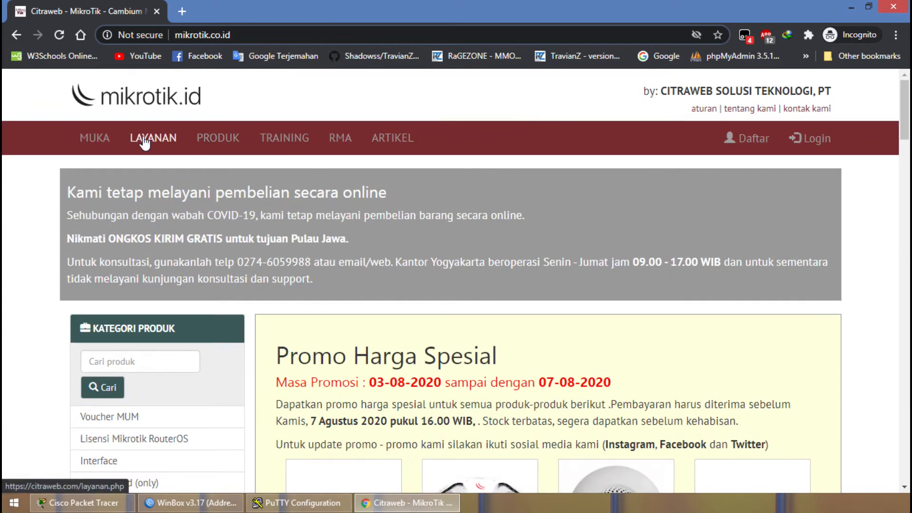
left_click(385, 142)
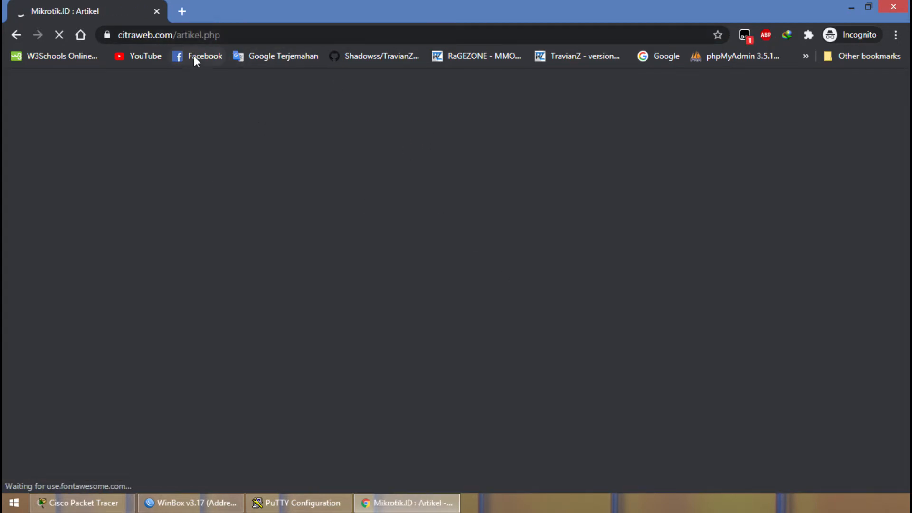
Load the router's web interface at 192.168.200.254 in a new browser tab.
left_click(182, 11)
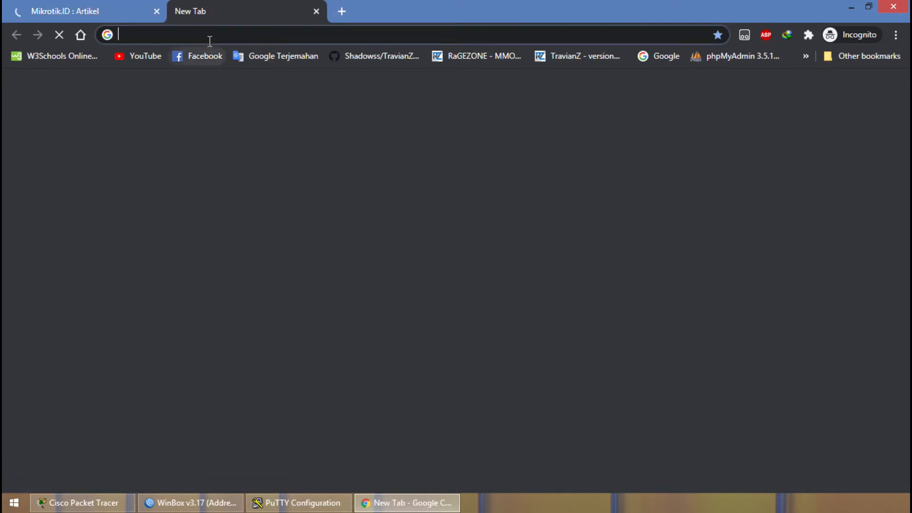
type("192.16")
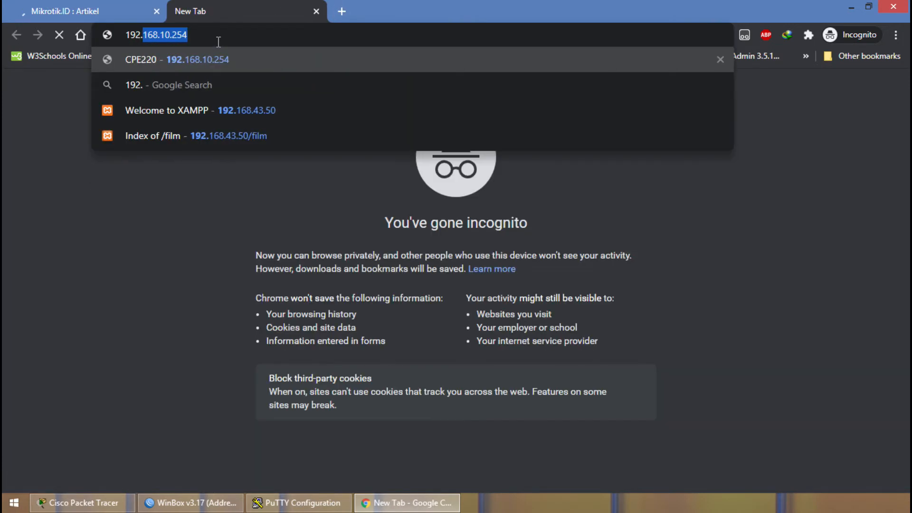
type("8")
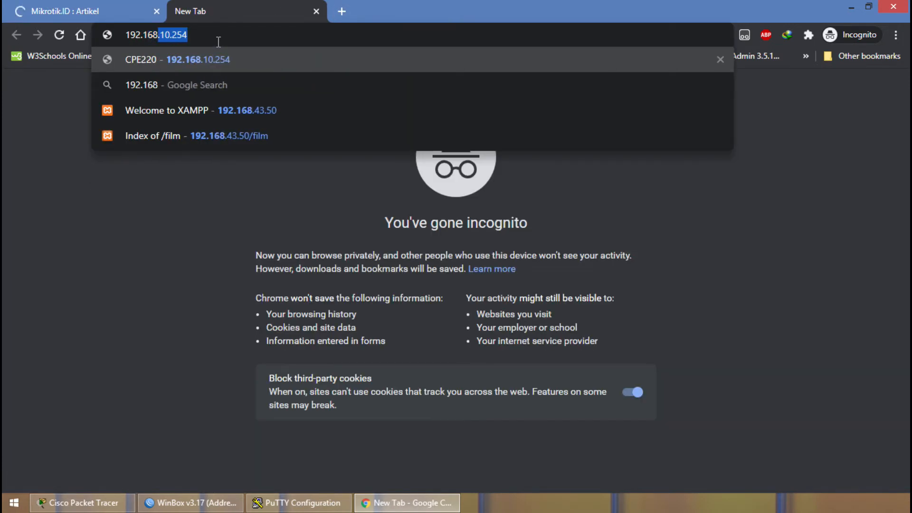
type(".200.254")
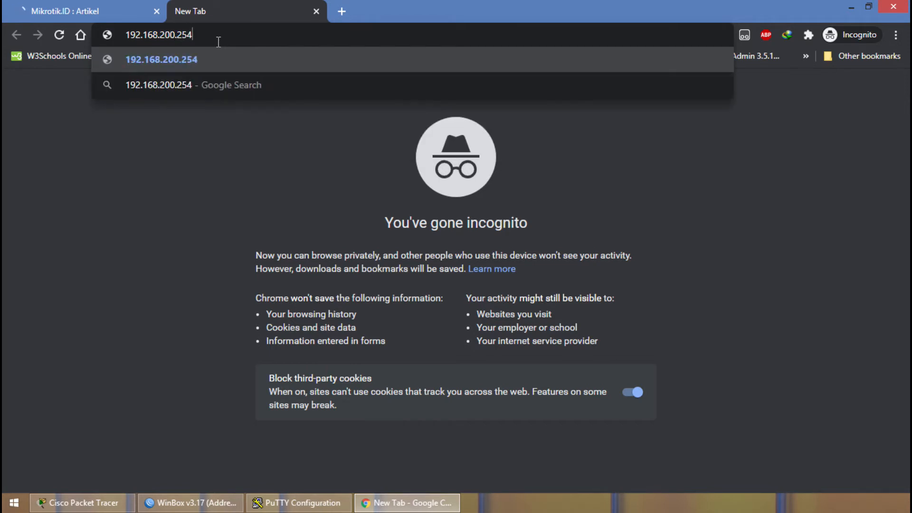
key("Return")
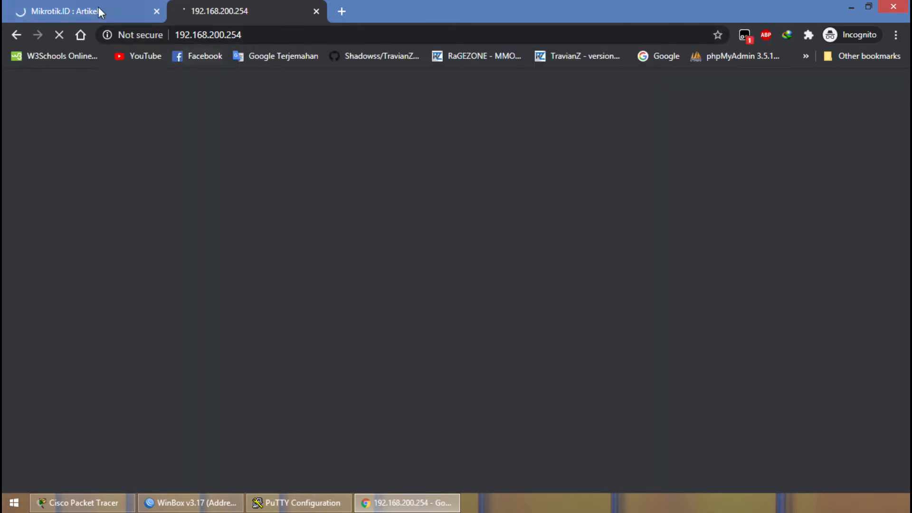
left_click(81, 7)
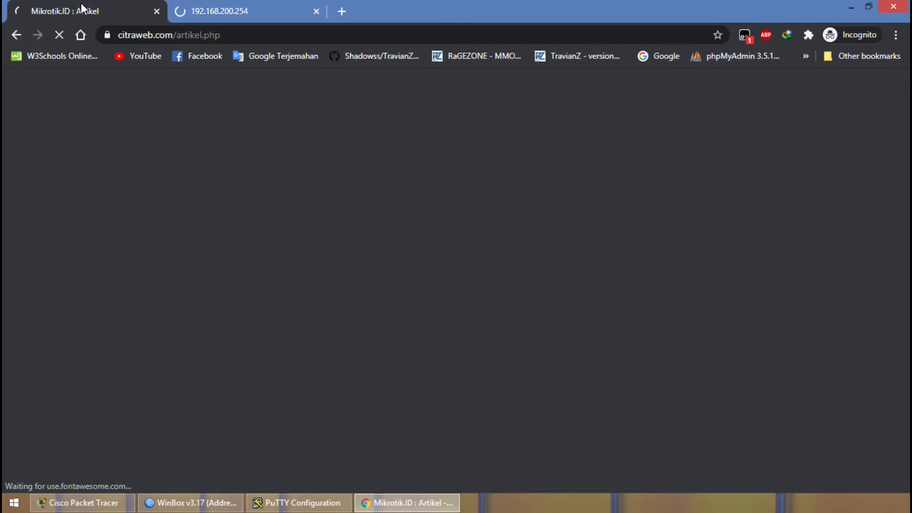
left_click(243, 7)
left_click(100, 9)
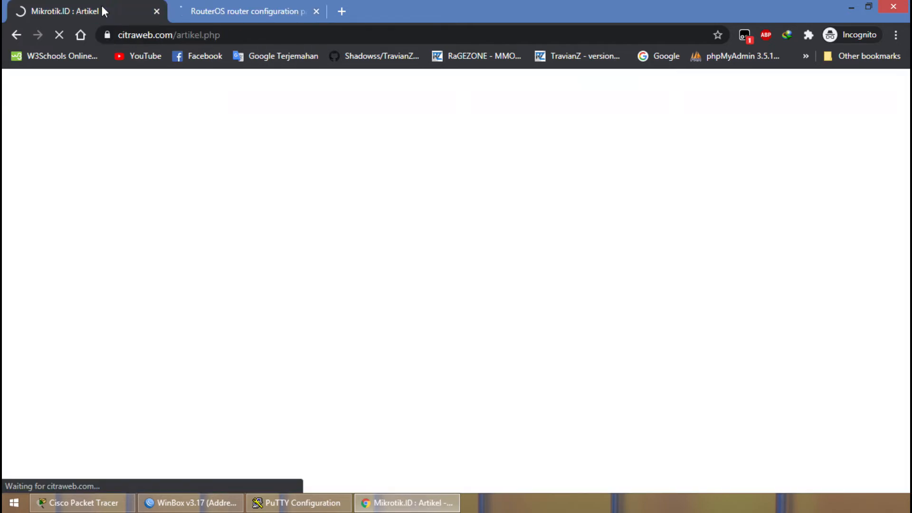
left_click(218, 7)
left_click(109, 9)
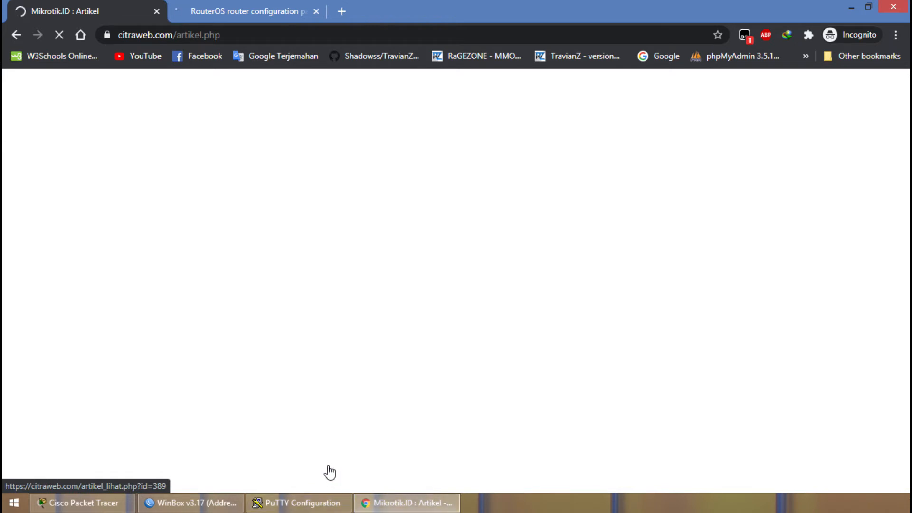
left_click(307, 505)
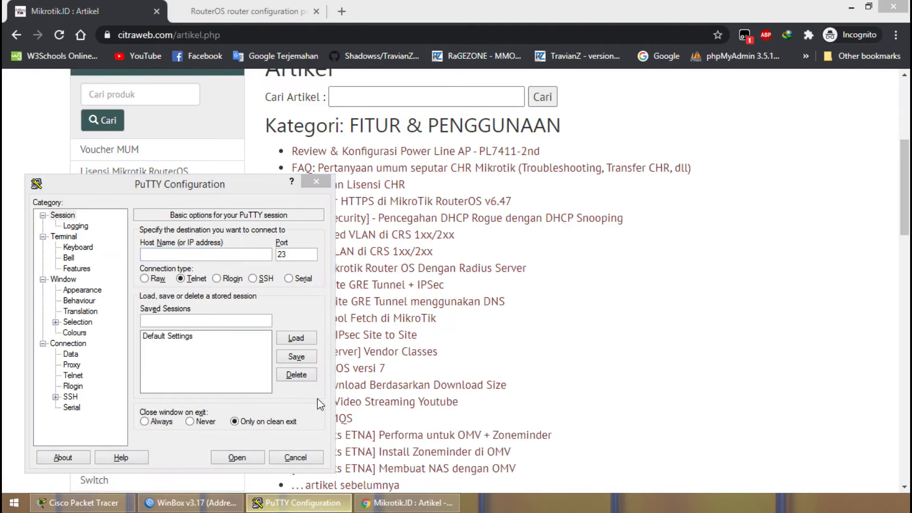
Return to the Mikrotik.ID Artikel page, browse its article categories and activate the article search field.
left_click(849, 304)
scroll(510, 296, "down", 1)
scroll(510, 295, "down", 7)
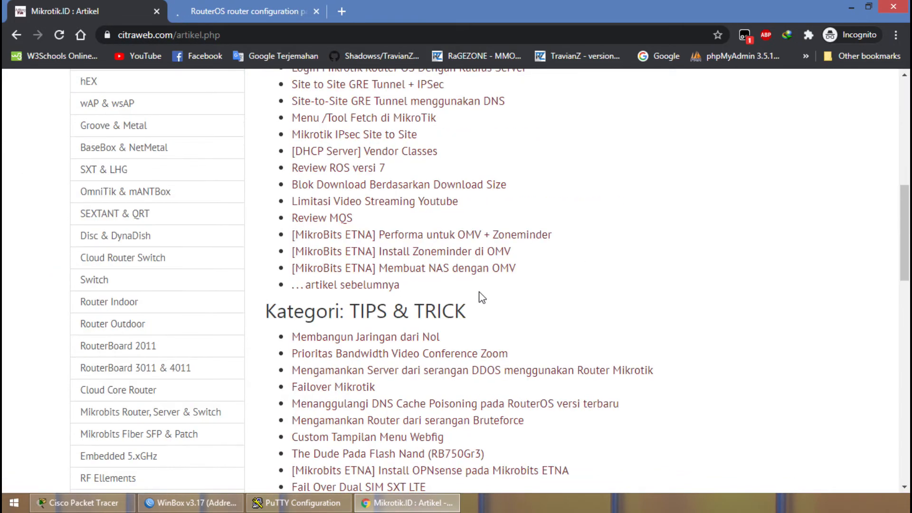
scroll(304, 233, "down", 2)
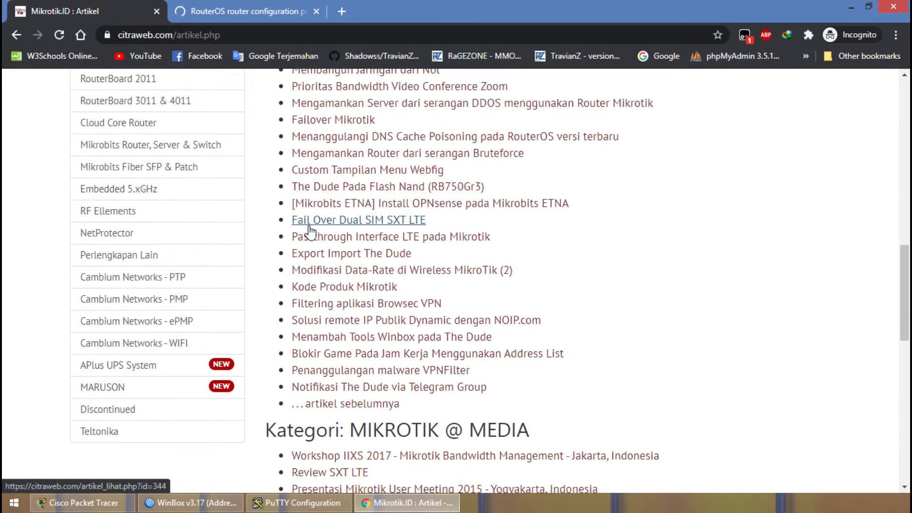
scroll(305, 232, "down", 4)
scroll(348, 214, "down", 7)
scroll(349, 215, "up", 10)
scroll(350, 215, "up", 3)
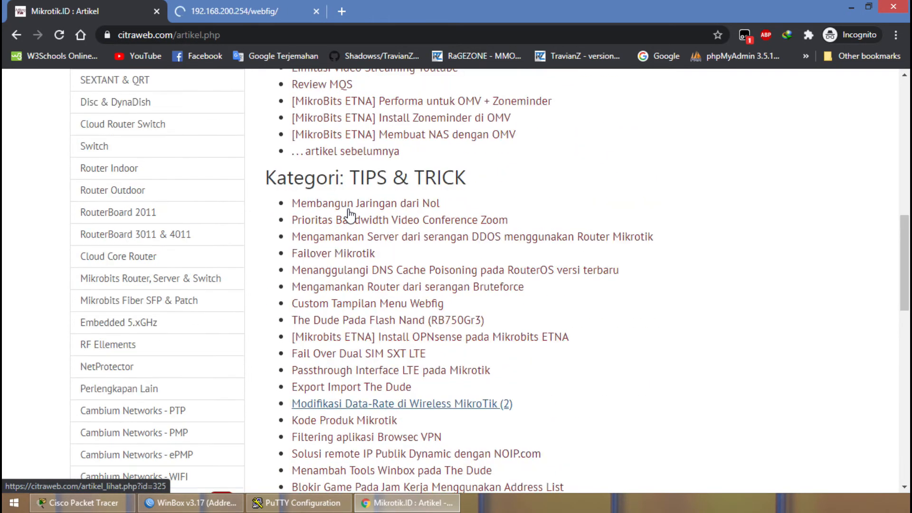
scroll(351, 215, "up", 4)
scroll(351, 215, "up", 7)
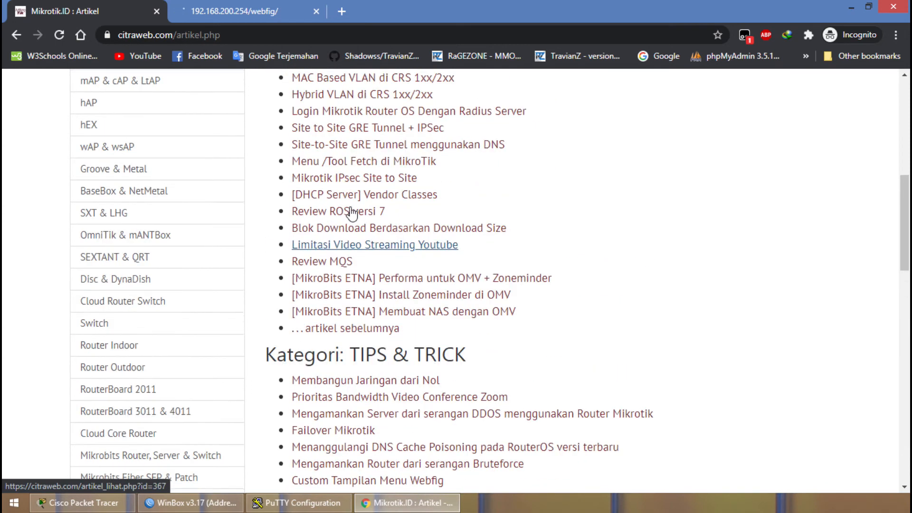
left_click(424, 225)
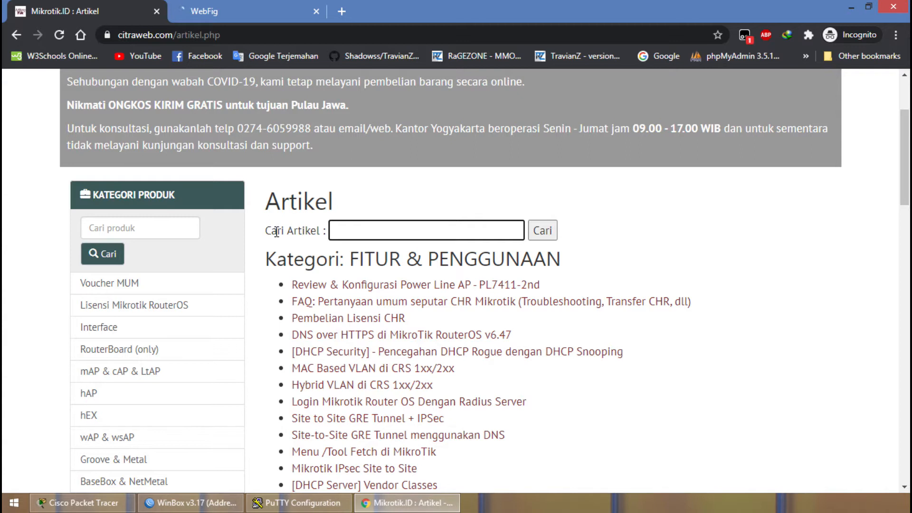
Examine the router's address and its Quick Set wireless, internet and local network settings in WebFig.
left_click(255, 7)
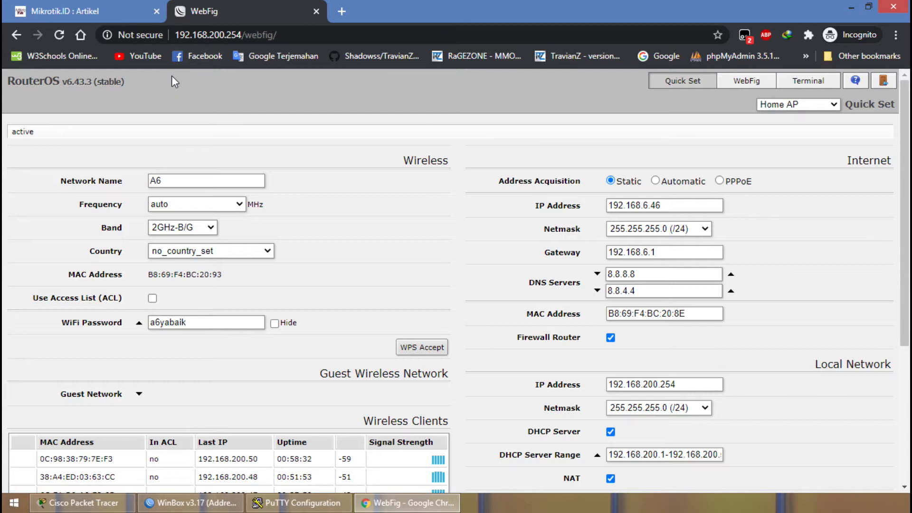
scroll(214, 121, "down", 5)
scroll(216, 122, "up", 5)
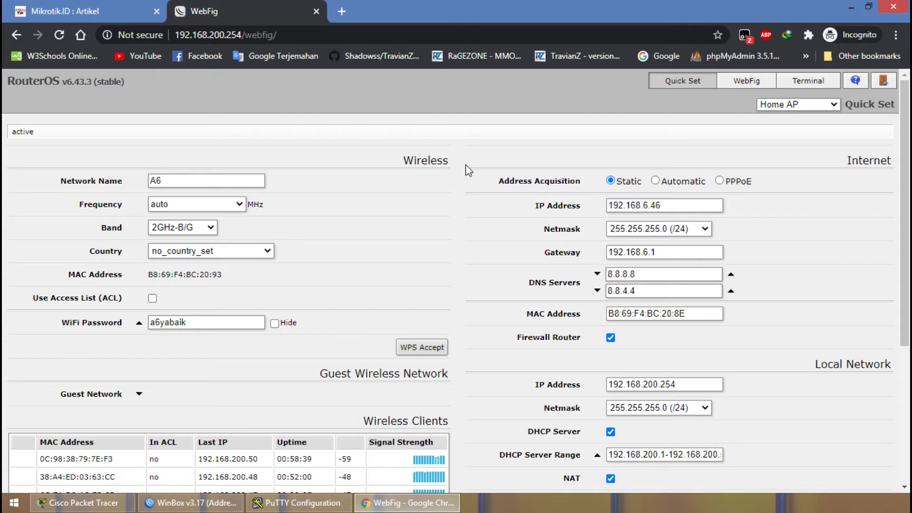
scroll(473, 162, "down", 5)
scroll(207, 96, "up", 5)
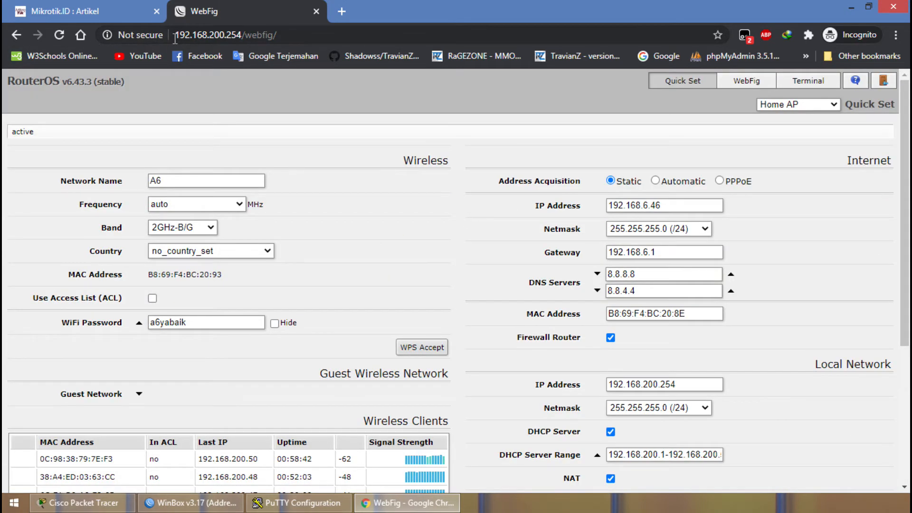
left_click_drag(176, 37, 352, 33)
left_click(351, 34)
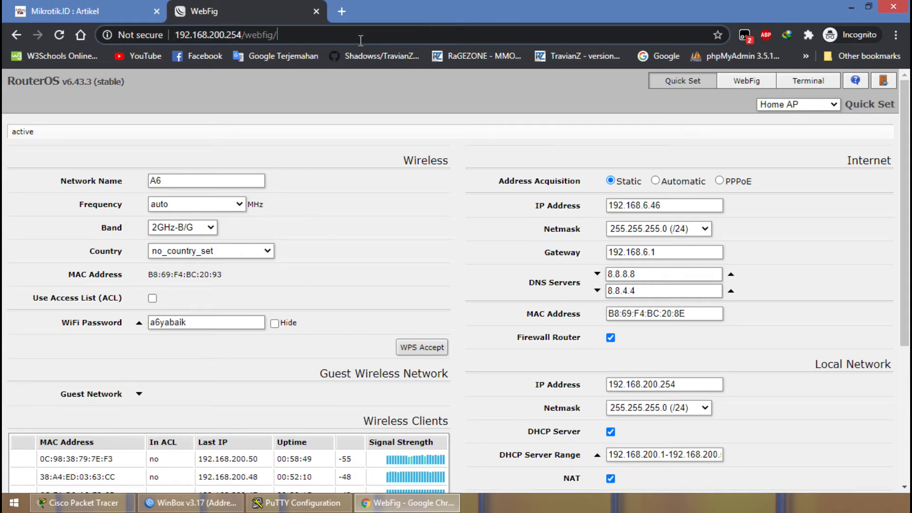
scroll(415, 158, "down", 4)
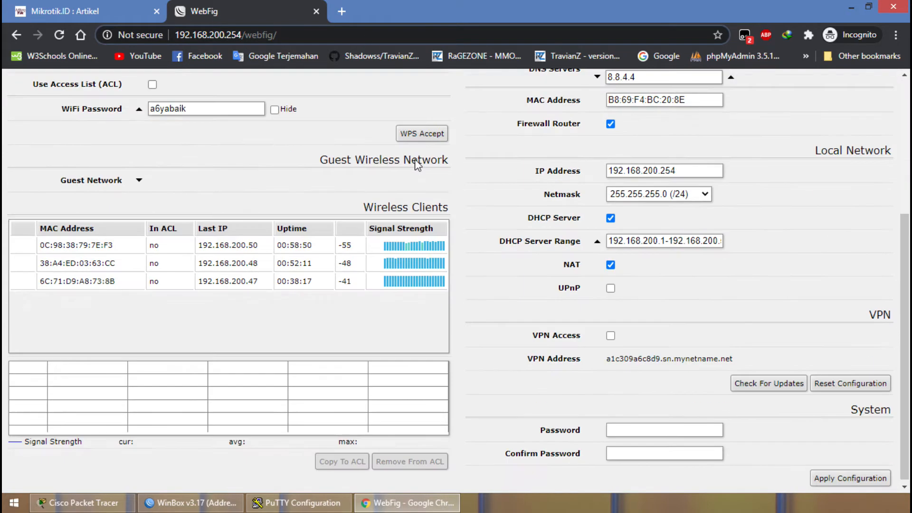
scroll(416, 159, "up", 4)
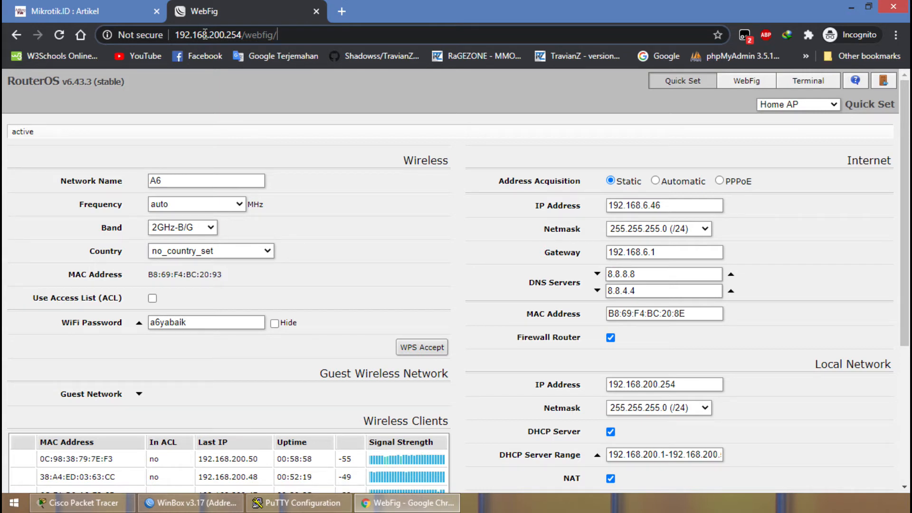
Revisit the PuTTY, WinBox and Cisco Packet Tracer windows and return to the WebFig page in Chrome.
left_click(289, 504)
left_click(192, 502)
left_click(83, 503)
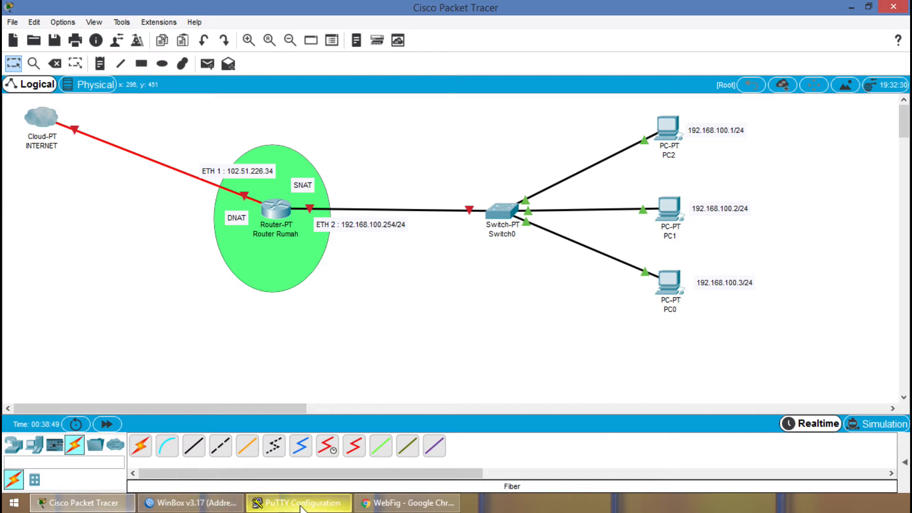
mouse_move(301, 503)
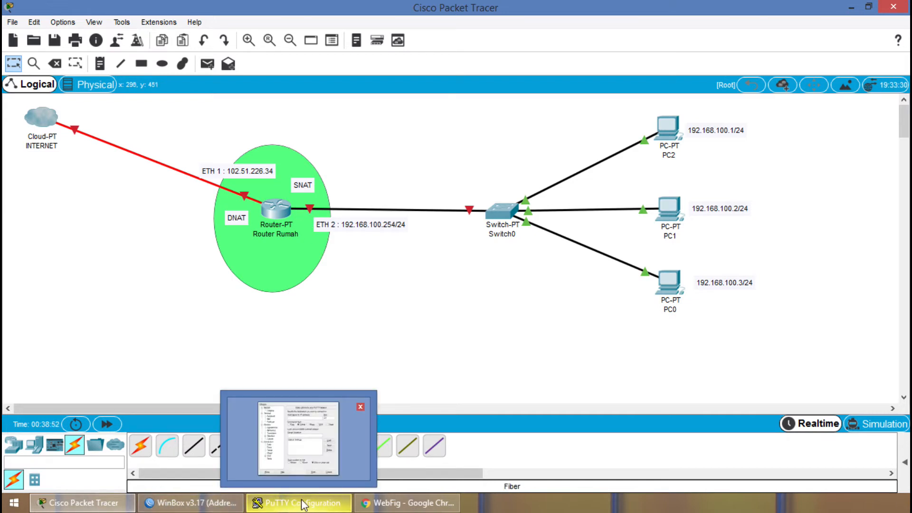
left_click(92, 507)
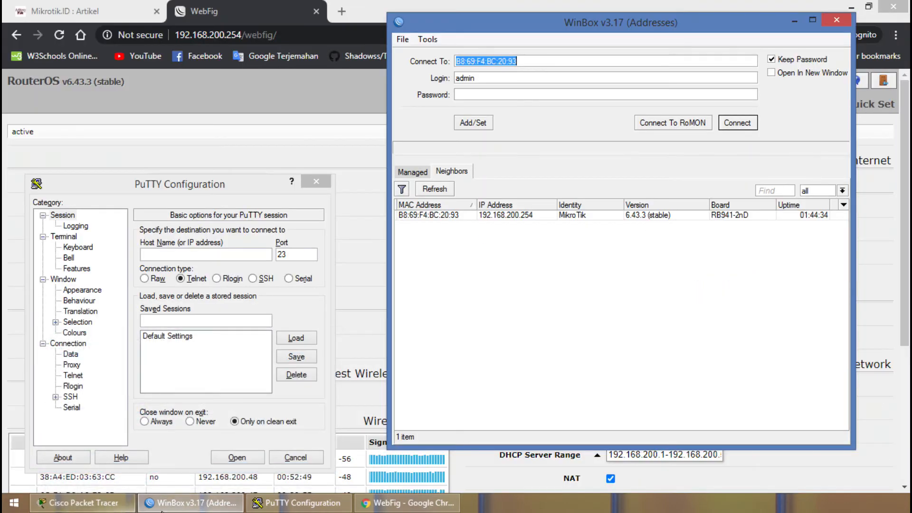
left_click(179, 508)
left_click(188, 507)
left_click(285, 503)
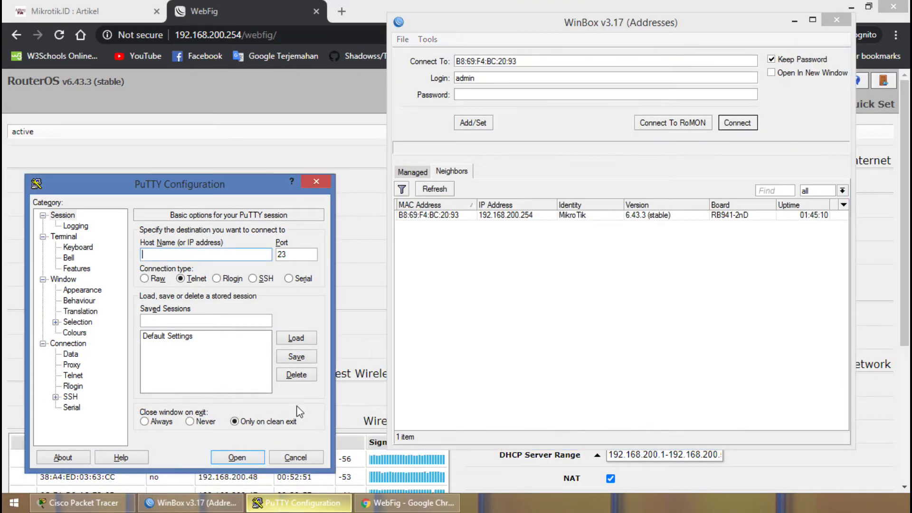
left_click(287, 100)
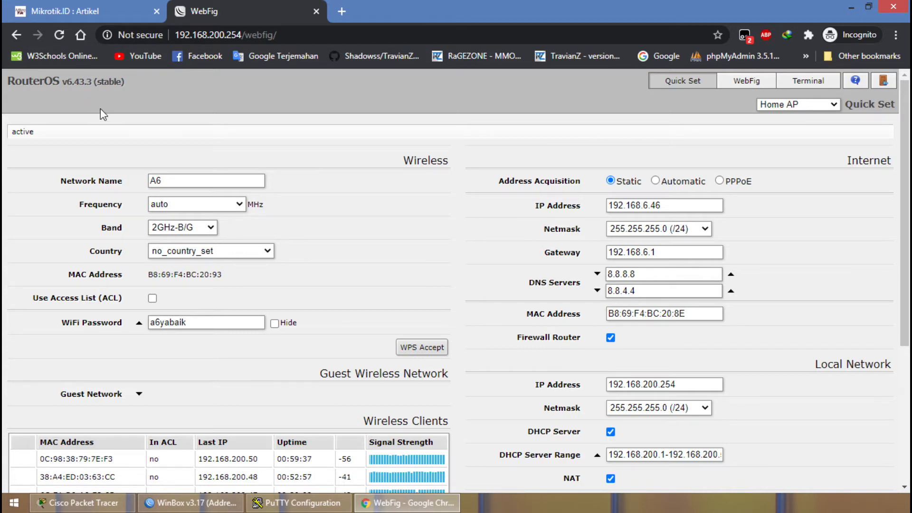
Review the Quick Set page and switch its configuration mode to CPE.
scroll(164, 125, "down", 1)
scroll(164, 125, "up", 1)
left_click(665, 82)
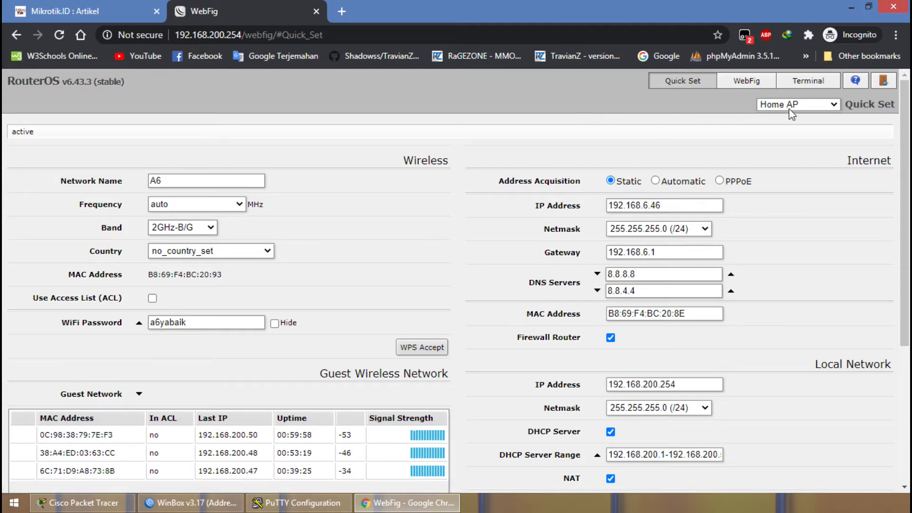
left_click(770, 109)
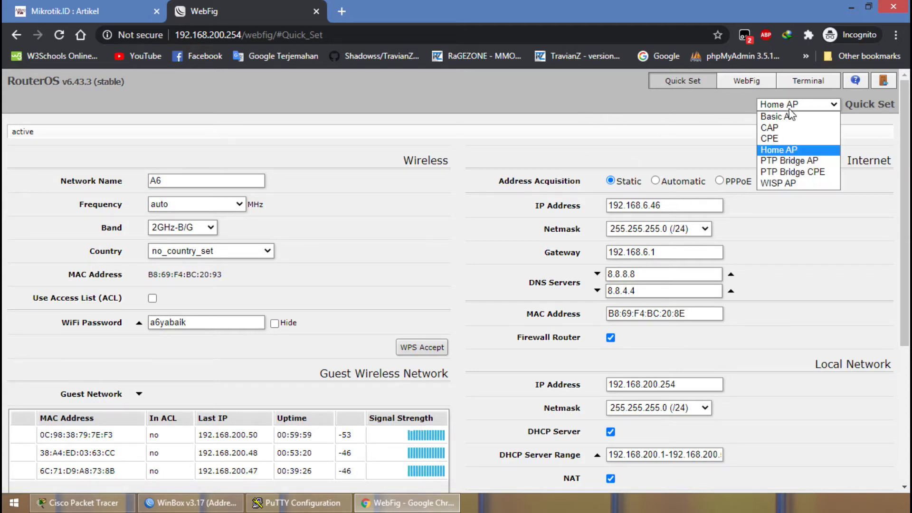
left_click(783, 138)
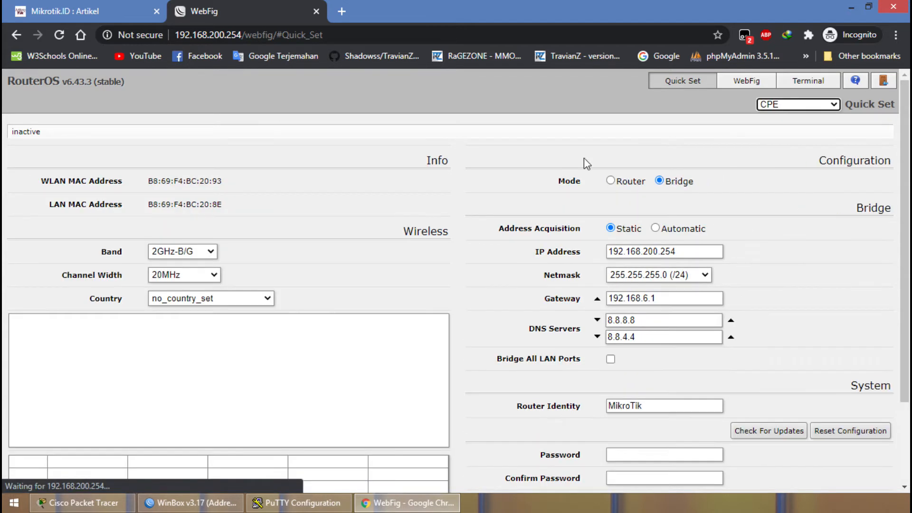
Review the CPE settings, set the Quick Set mode to Home AP and apply the configuration.
scroll(409, 174, "down", 2)
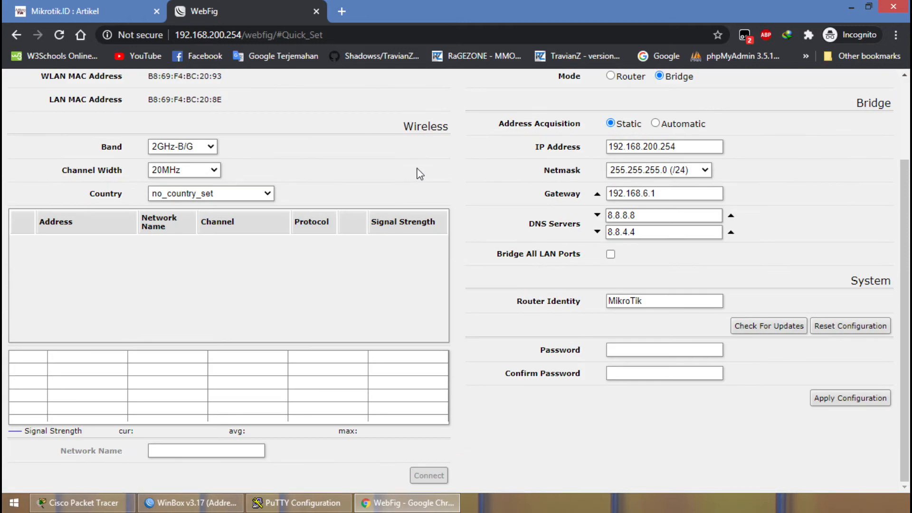
scroll(414, 175, "up", 2)
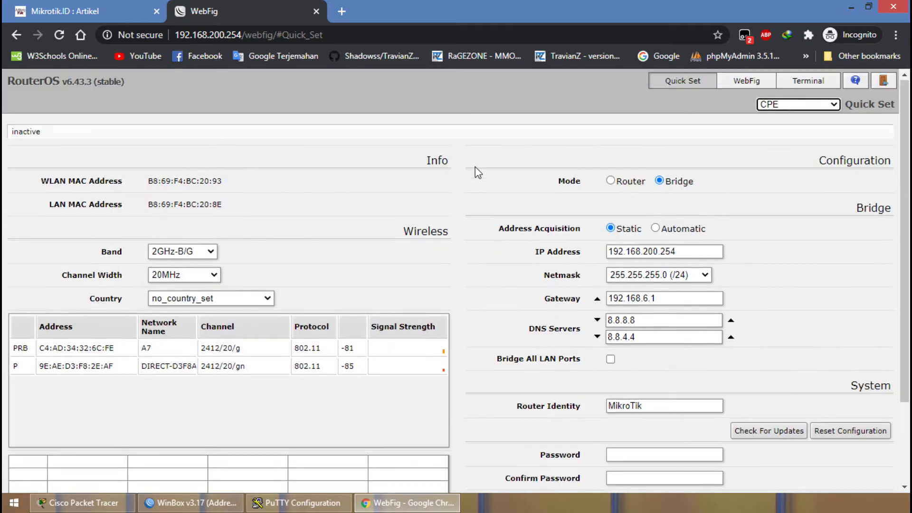
left_click(765, 104)
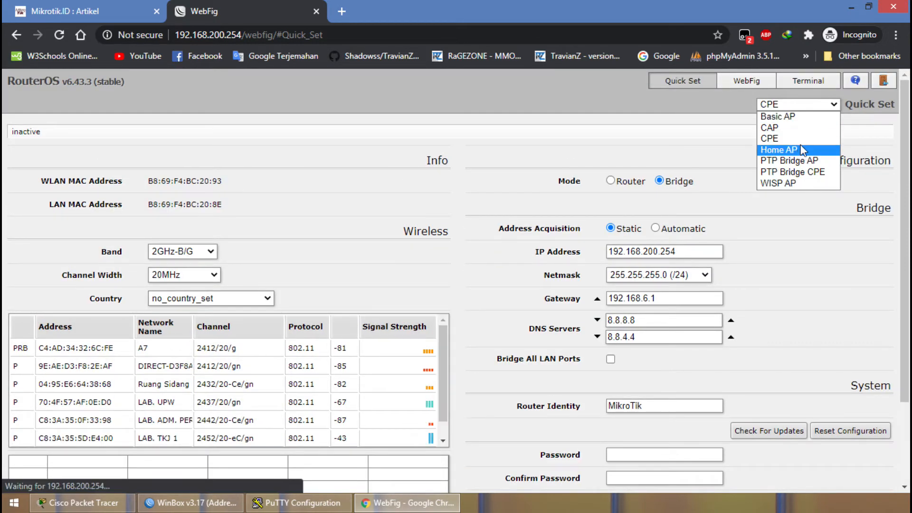
left_click(779, 149)
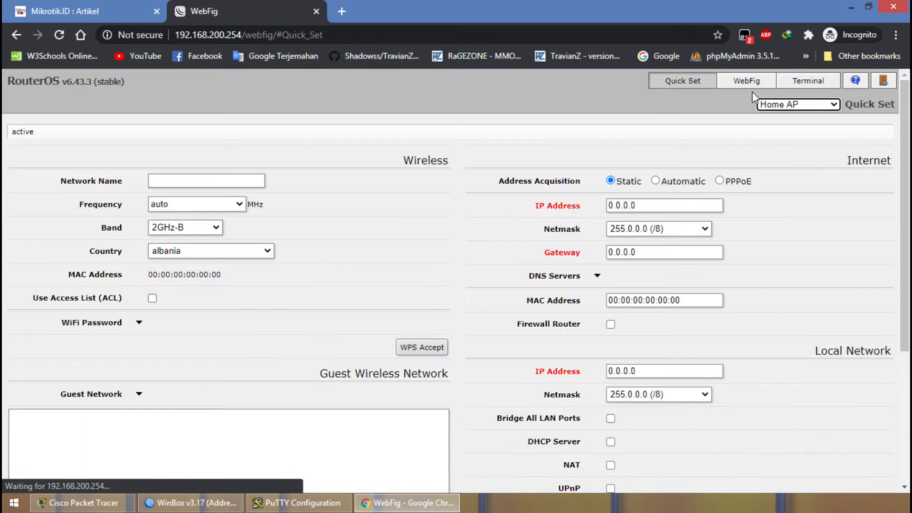
scroll(755, 138, "down", 5)
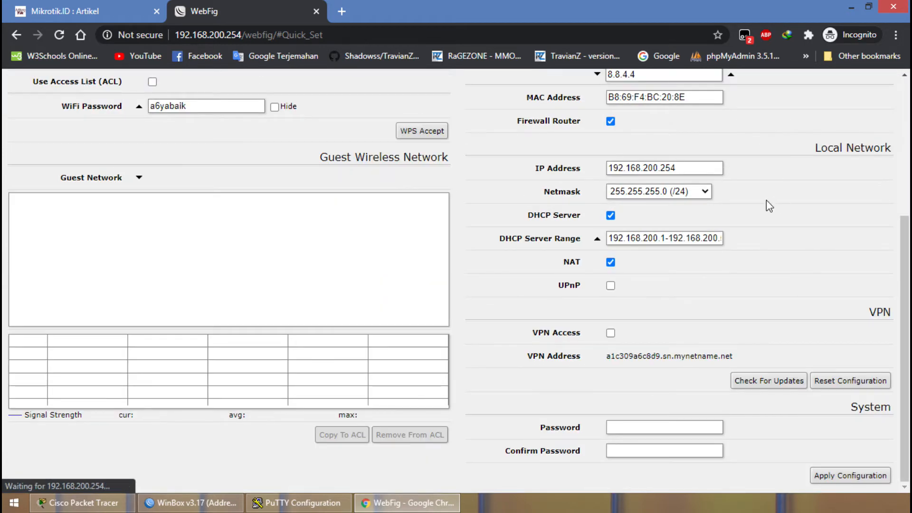
left_click(850, 476)
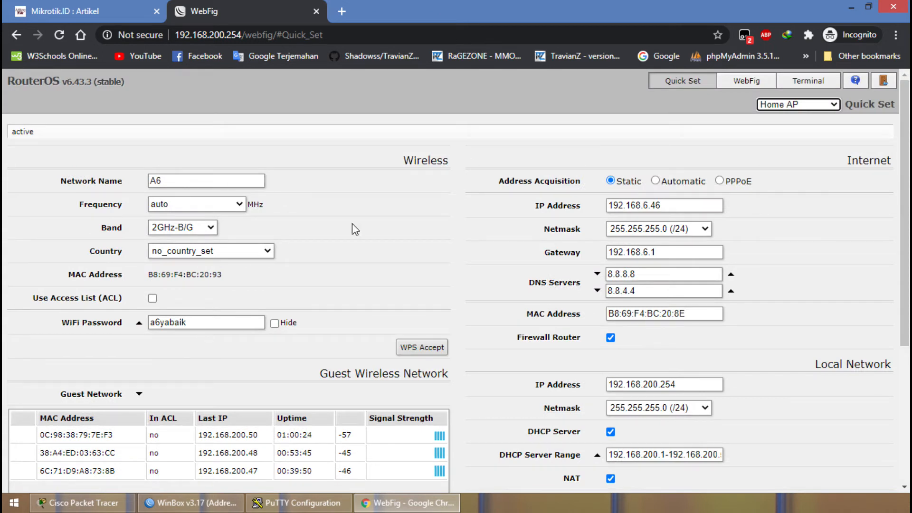
View WebFig's interface list and terminal pages, and close the WebFig browser tab.
left_click(746, 88)
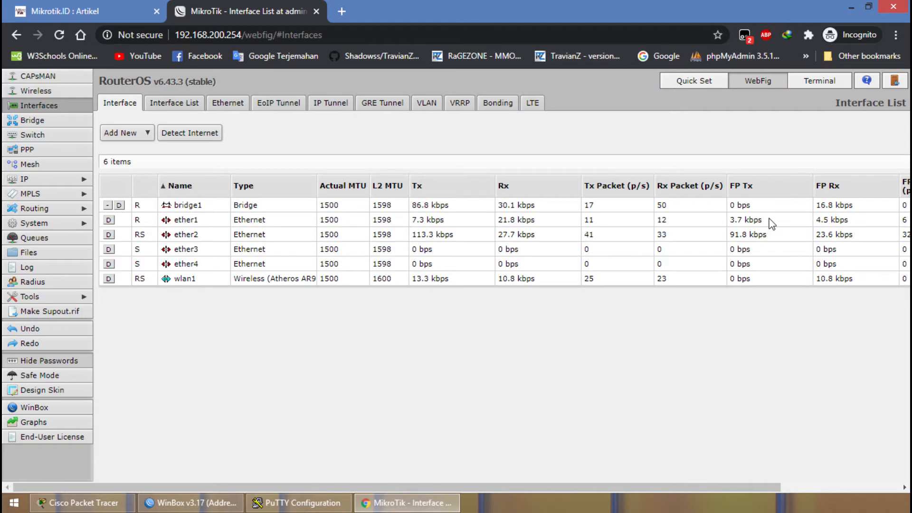
left_click(826, 81)
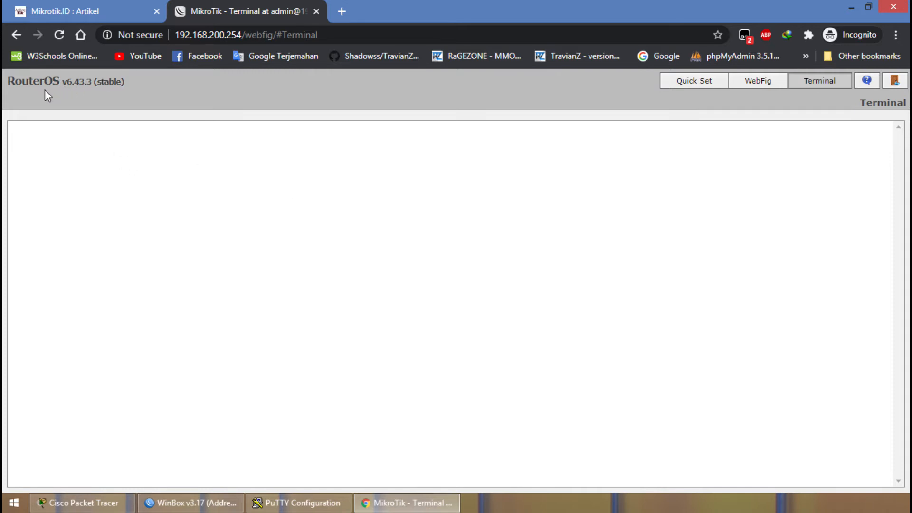
left_click(316, 10)
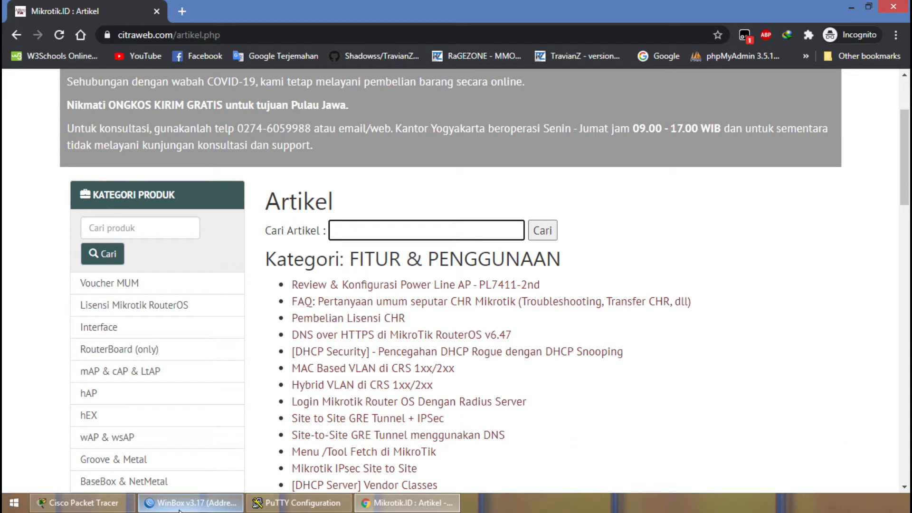
Bring up the WinBox and PuTTY windows, and open a Telnet session to 192.168.200.254 in PuTTY.
mouse_move(180, 510)
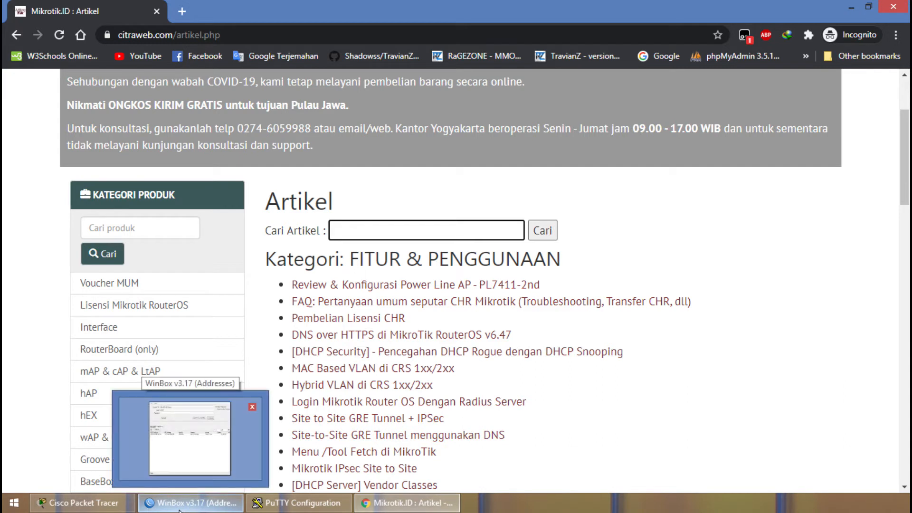
left_click(180, 504)
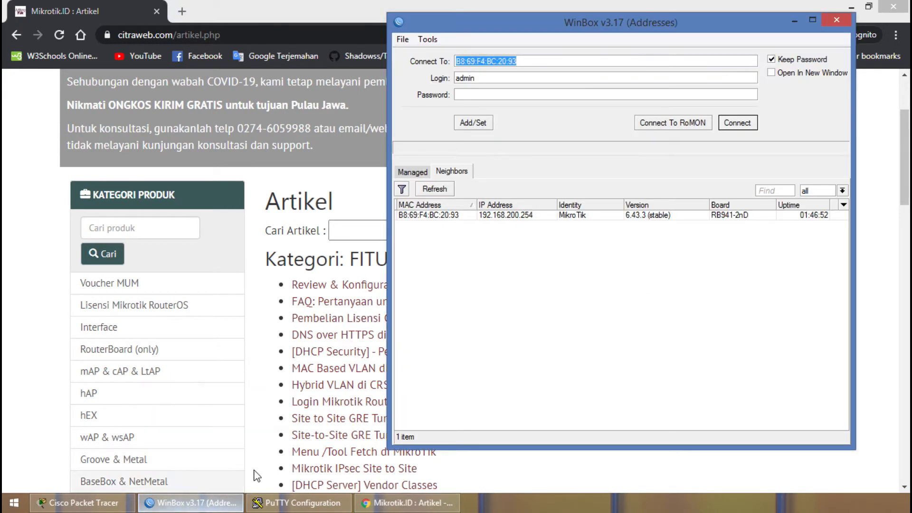
left_click(296, 507)
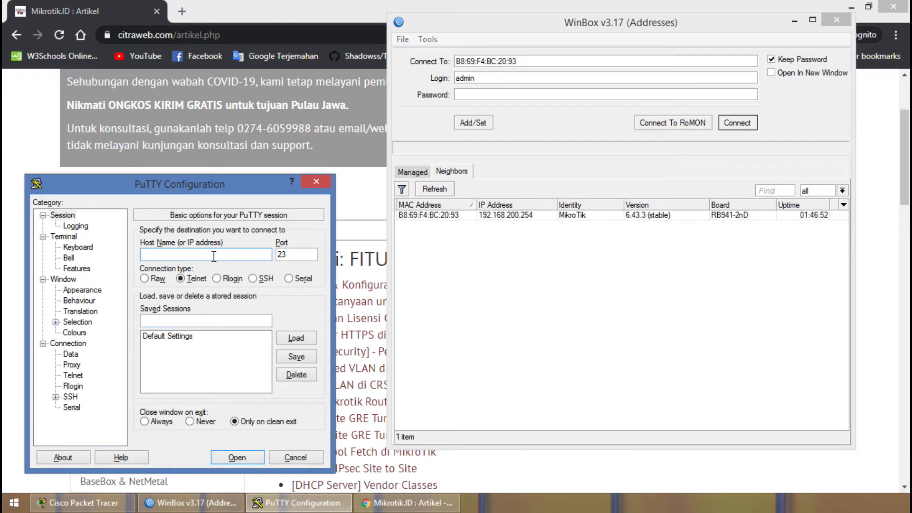
mouse_move(151, 189)
left_mouse_down()
mouse_move(153, 173)
mouse_move(157, 205)
left_mouse_up()
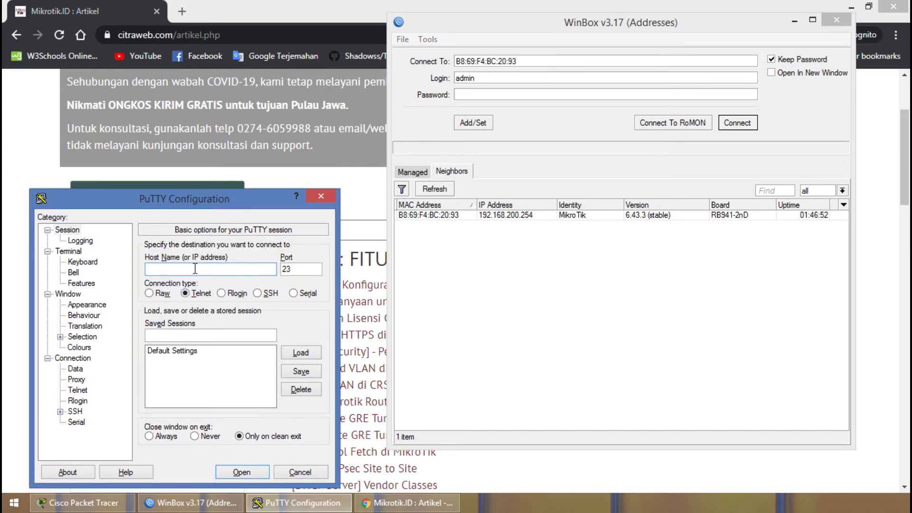
type("192.168.200.254")
left_click(250, 474)
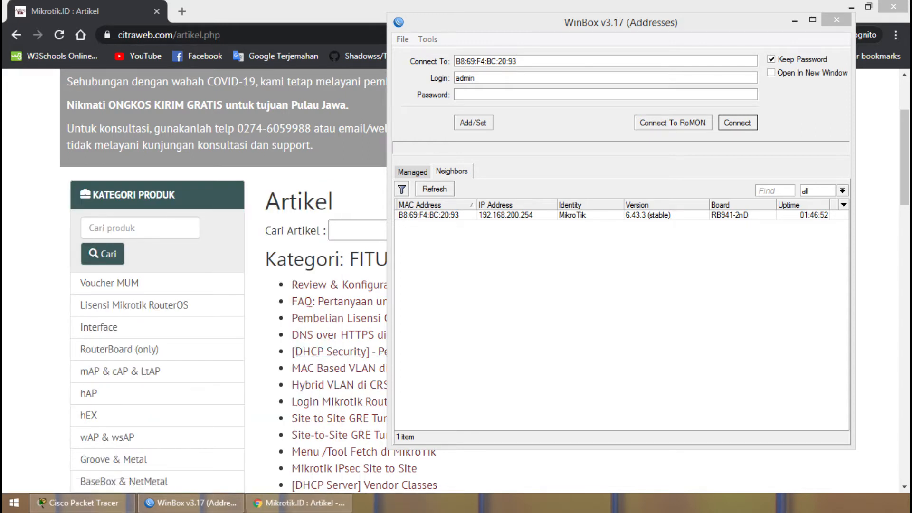
Log in to the router's PuTTY session as admin with the password left blank, and reposition the terminal window.
left_click_drag(132, 103, 355, 89)
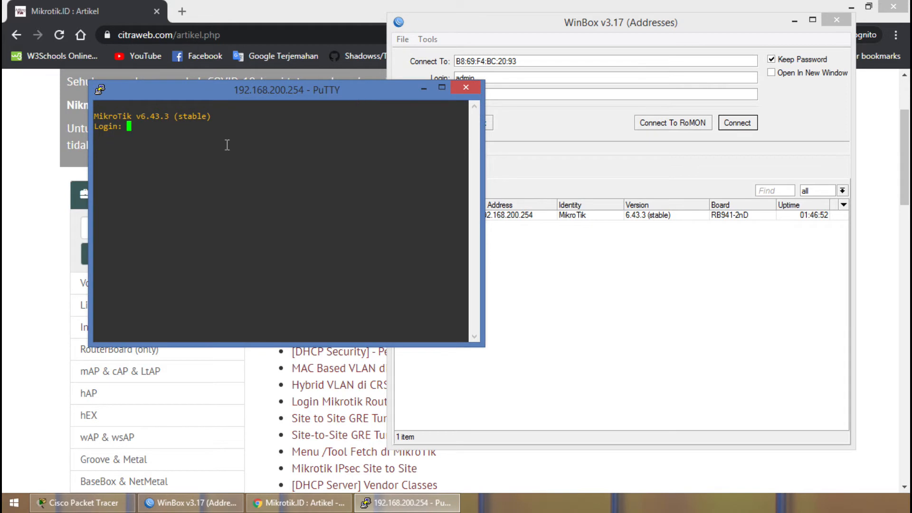
type("admin")
key("Return")
key("Return")
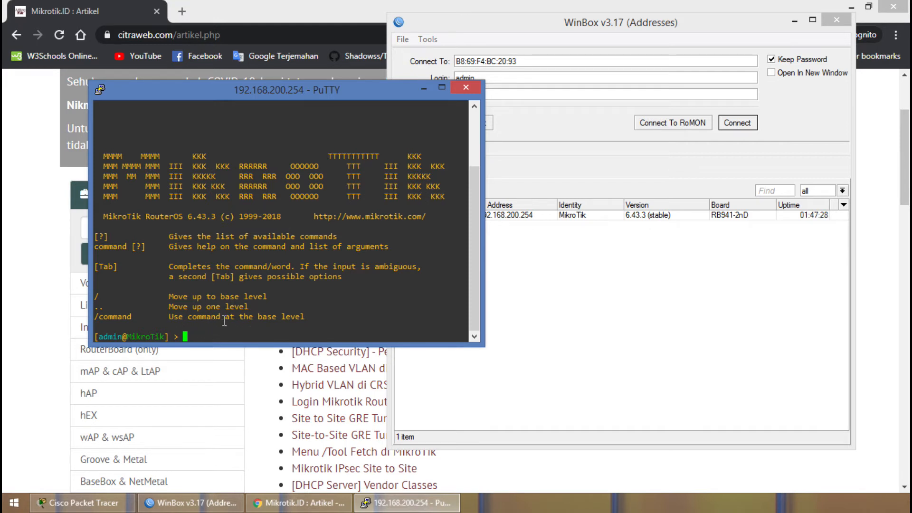
left_click_drag(274, 92, 235, 135)
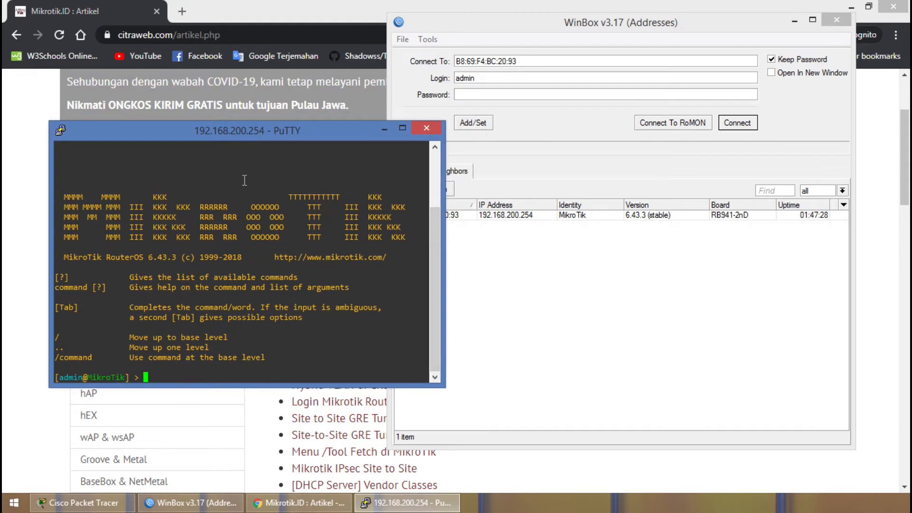
Switch to WinBox, refresh the discovered neighbors and compare them with the managed addresses.
left_click(578, 352)
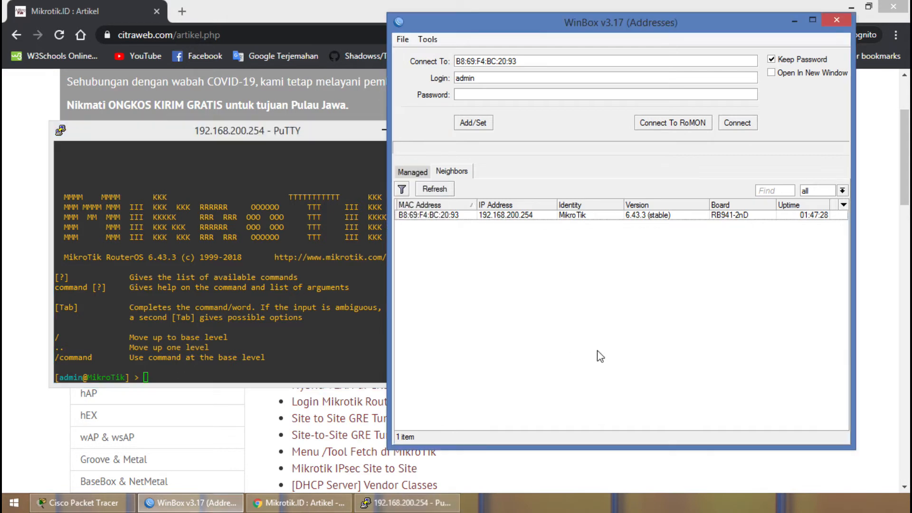
left_click(433, 188)
left_click(460, 172)
left_click(441, 189)
left_click(427, 173)
left_click(448, 172)
left_click(425, 172)
left_click(459, 174)
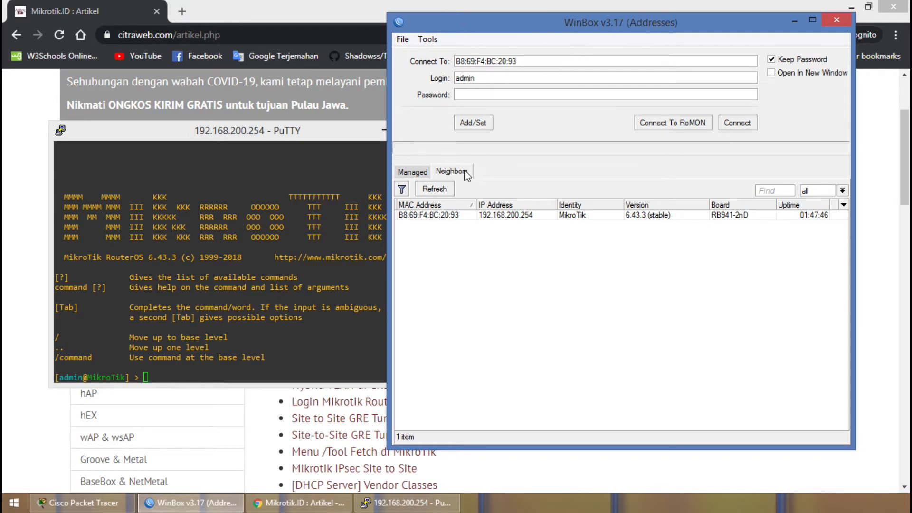
left_click(411, 173)
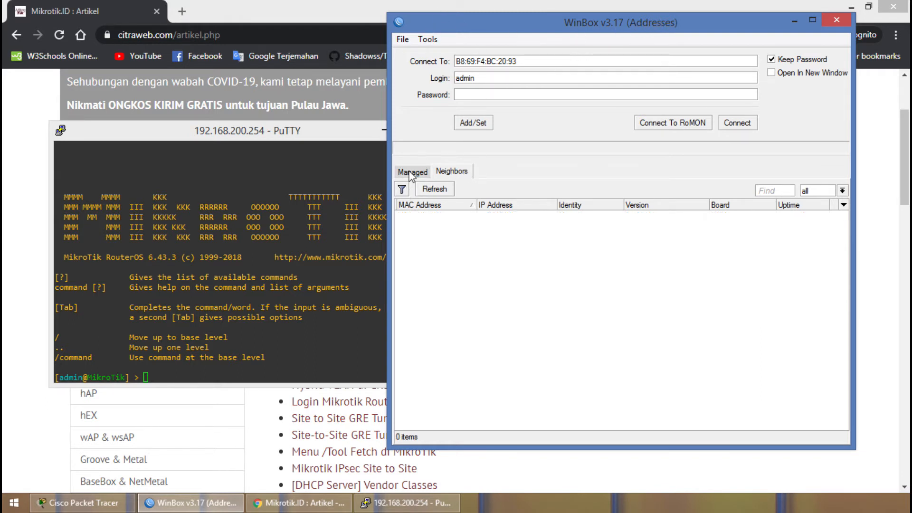
Select the discovered router B8:69:F4:BC:20:93 among the neighbors and add it to the managed addresses.
left_click(453, 172)
left_click(448, 215)
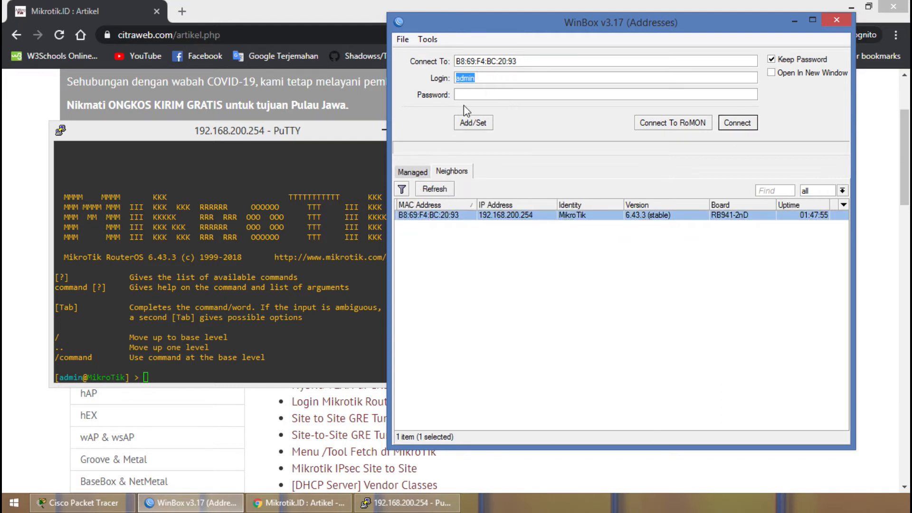
left_click(481, 125)
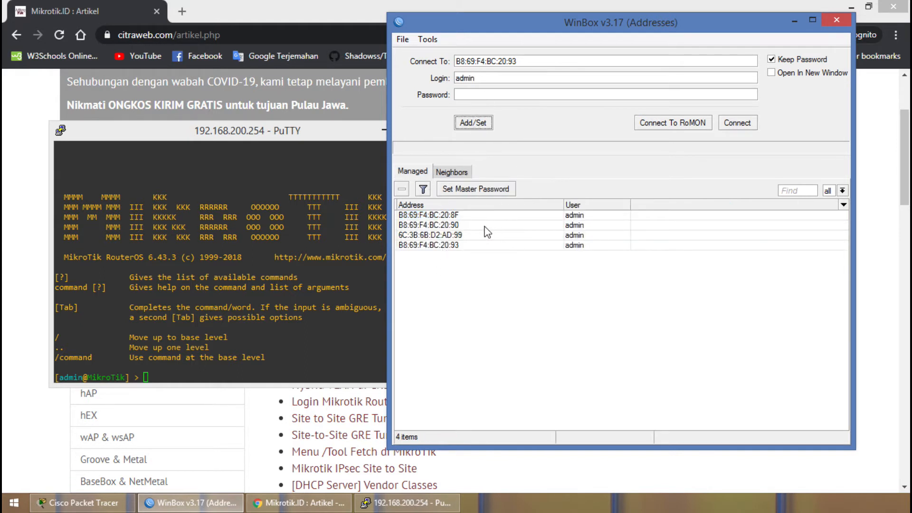
Examine the saved entries in the managed list by loading each one's address into the connection fields.
left_click(470, 242)
left_click(463, 236)
left_click(466, 225)
left_click(466, 214)
left_click(468, 225)
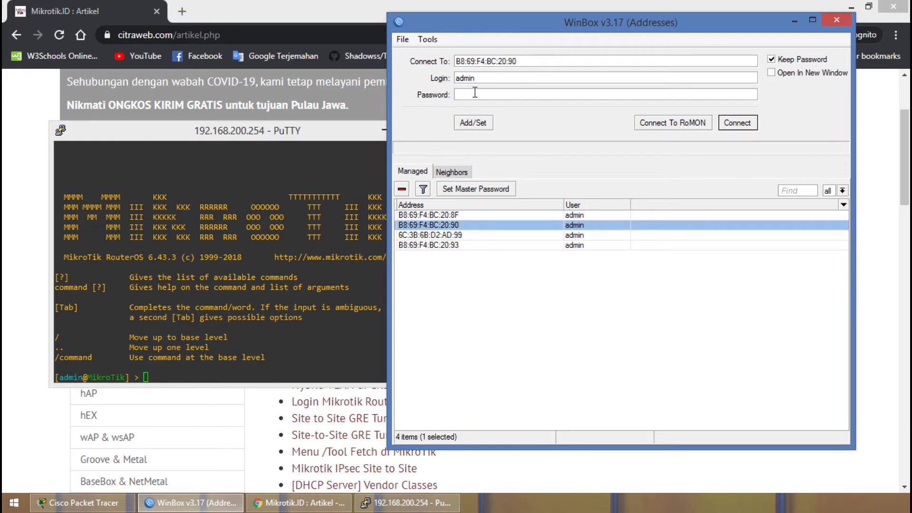
left_click(465, 236)
left_click(466, 245)
left_click(474, 225)
left_click(474, 214)
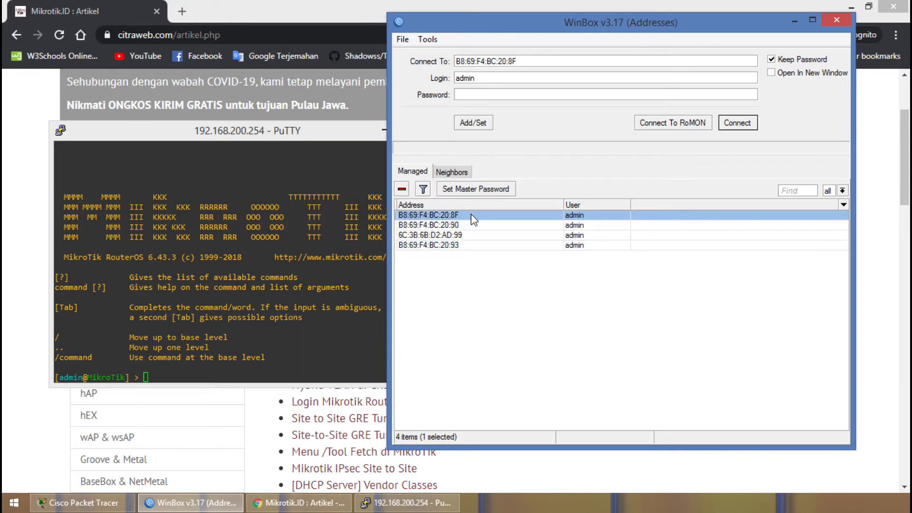
left_click(475, 223)
left_click(474, 235)
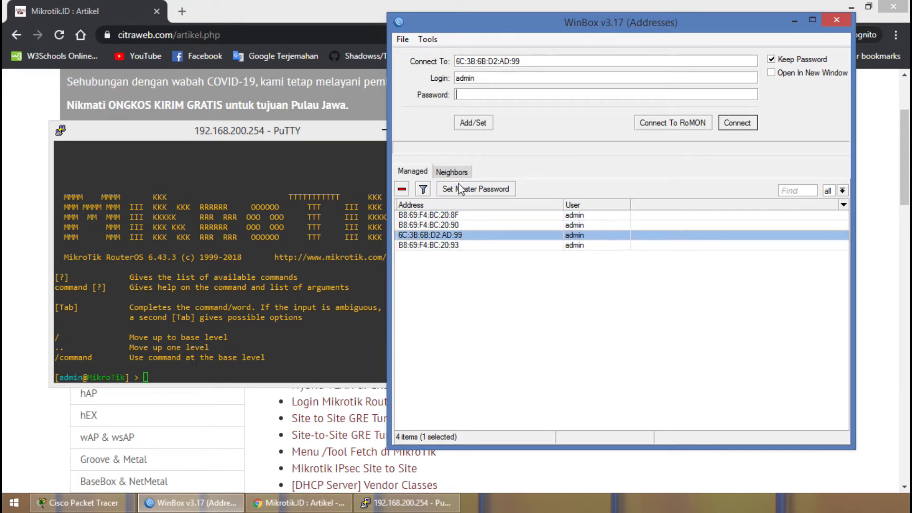
Refresh the neighbors, try the router's IP and MAC addresses as targets, and connect through MAC address B8:69:F4:BC:20:93.
left_click(453, 172)
left_click(435, 191)
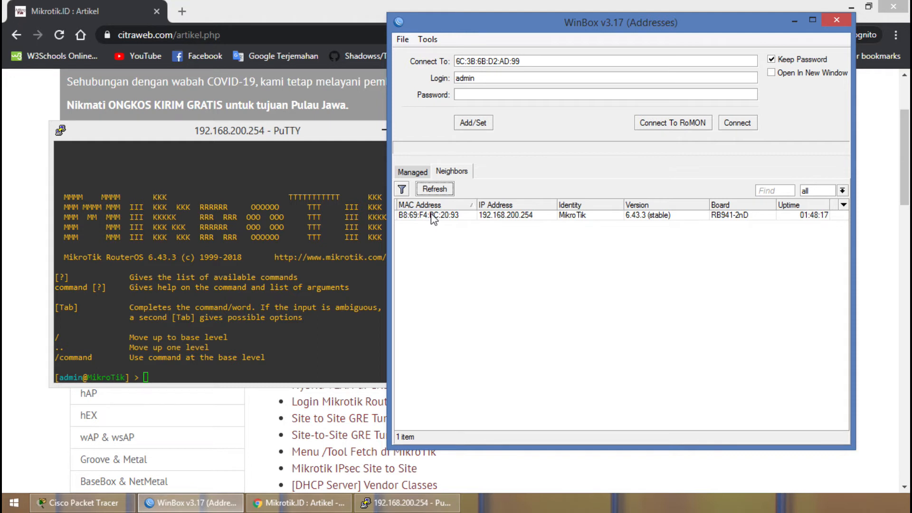
left_click(495, 216)
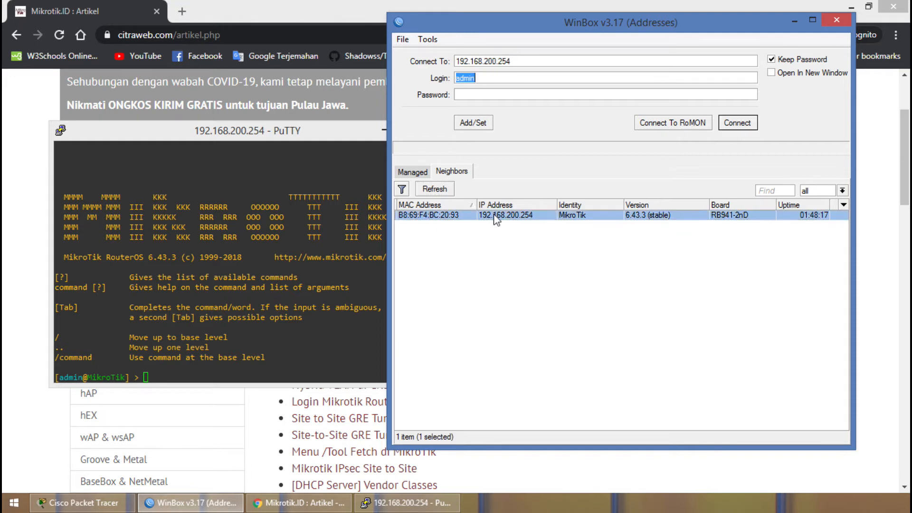
left_click(432, 216)
left_click(505, 218)
left_click(440, 216)
left_click(738, 124)
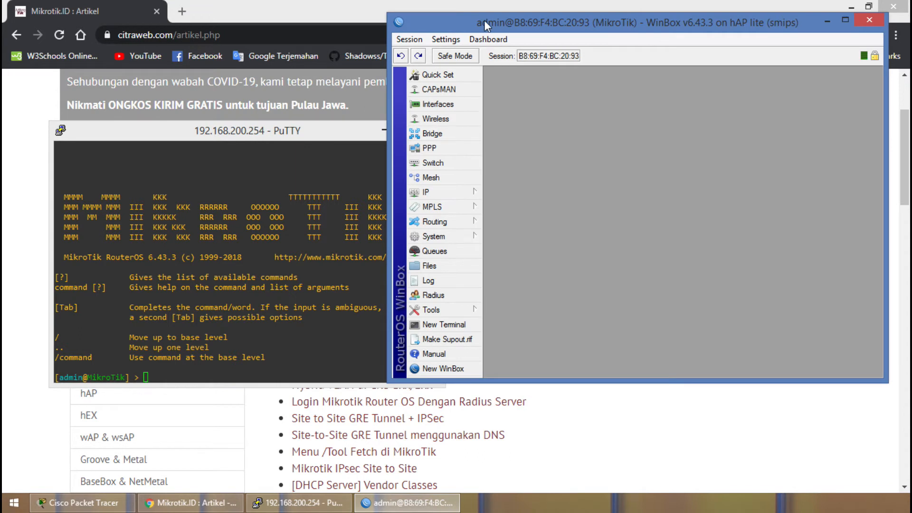
Maximize the WinBox session window, examine the router's Quick Set configuration and close it.
left_click_drag(484, 20, 263, 33)
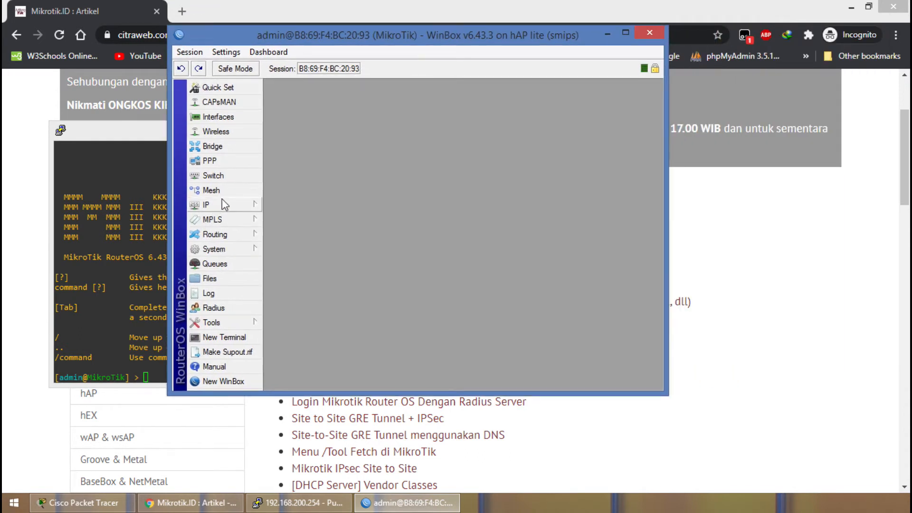
left_click(224, 89)
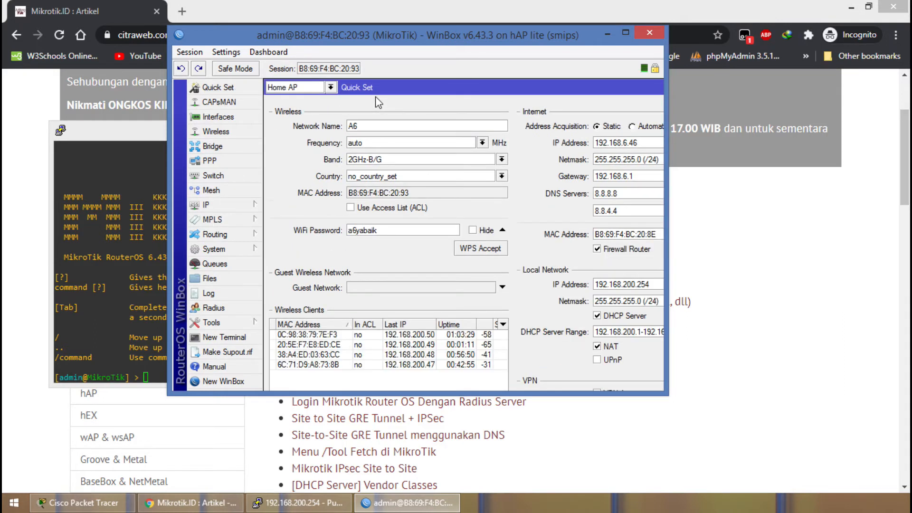
double_click(398, 37)
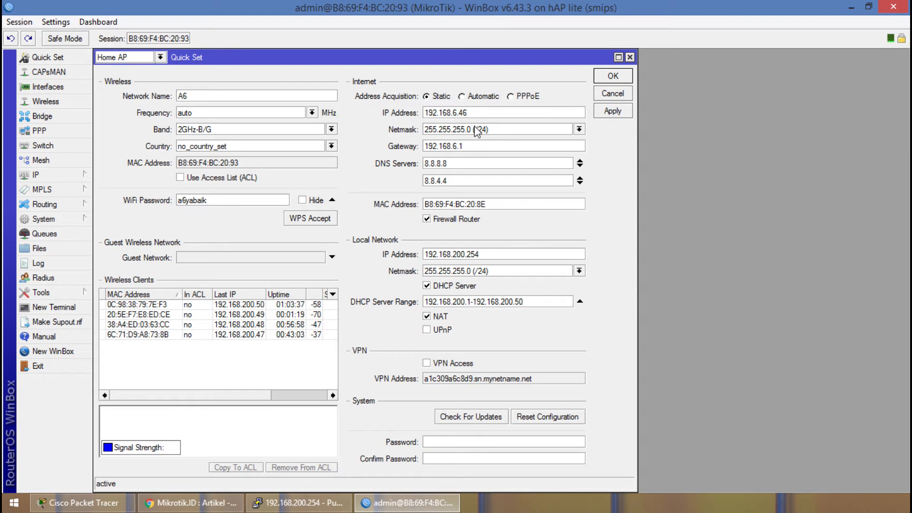
left_click(629, 58)
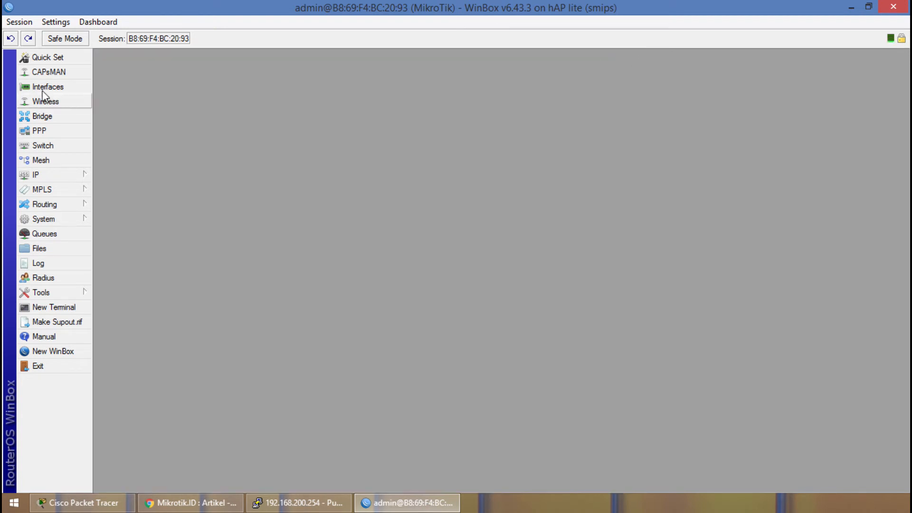
View and close the CAPsMAN window, and open the router's interface list.
left_click(49, 71)
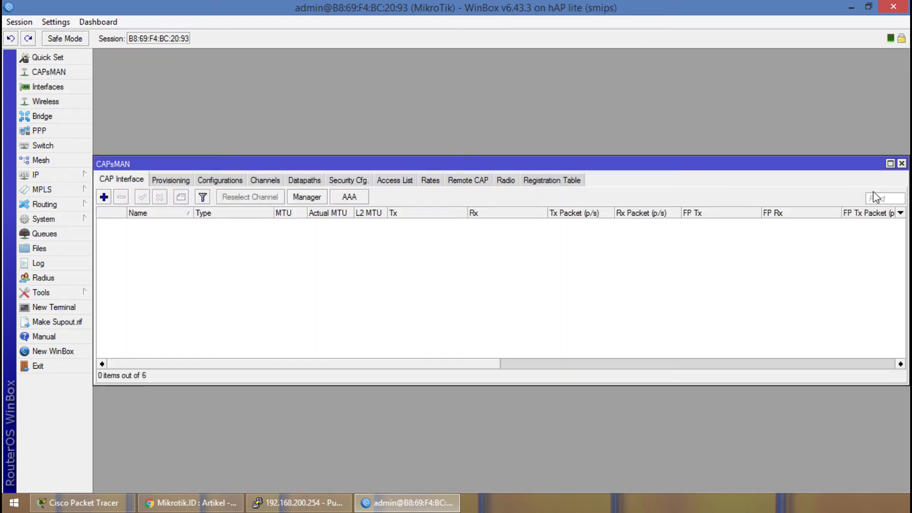
left_click(902, 163)
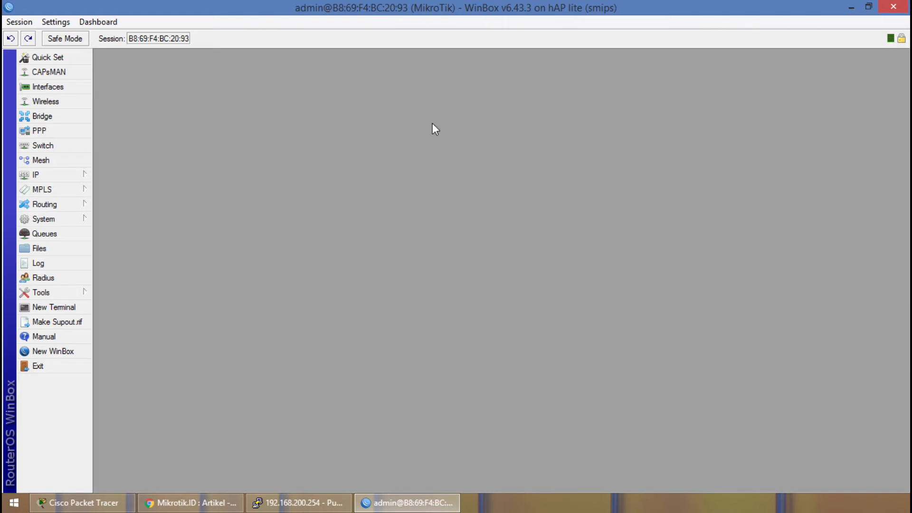
left_click(70, 87)
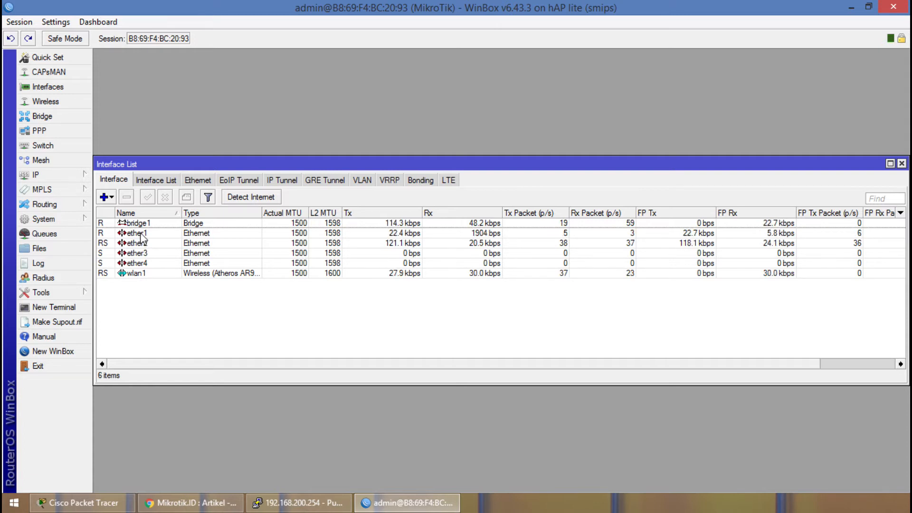
Widen the Type column of the interface list and examine the wlan1 and ether1 to ether4 entries.
left_click(148, 271)
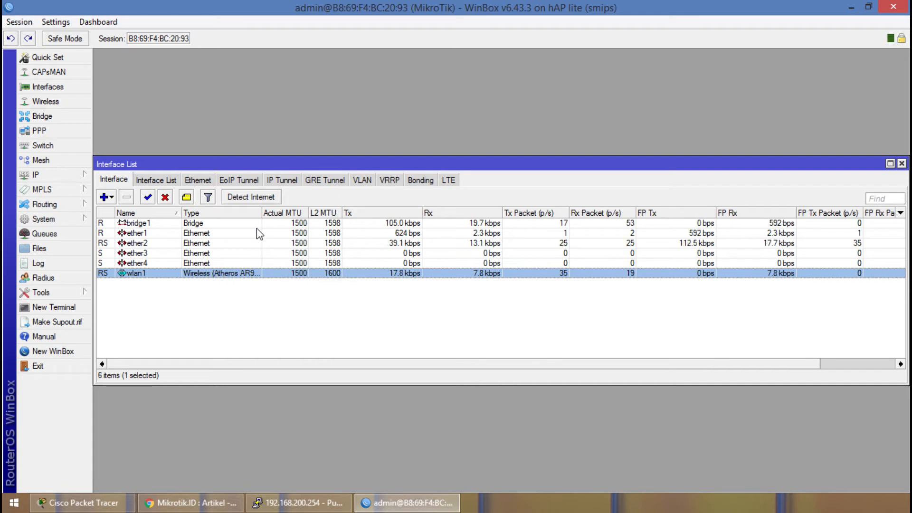
left_click_drag(261, 211, 359, 211)
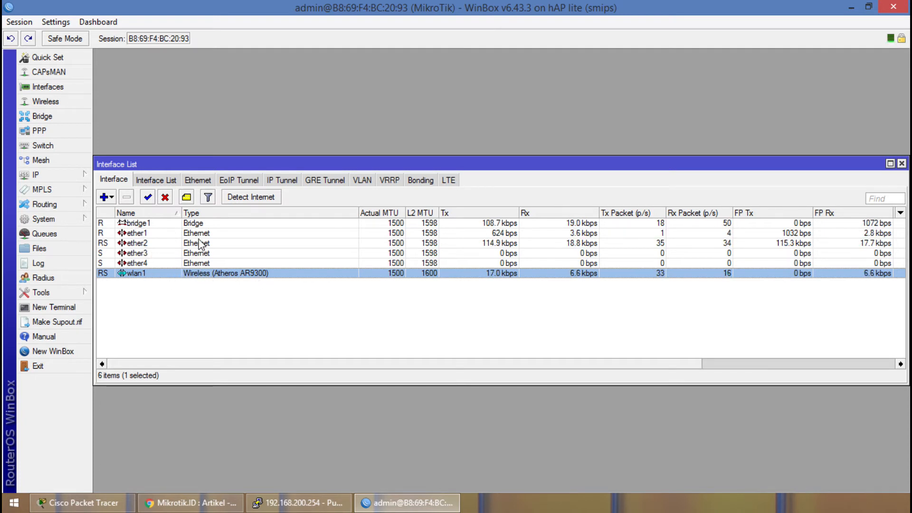
left_click(188, 235)
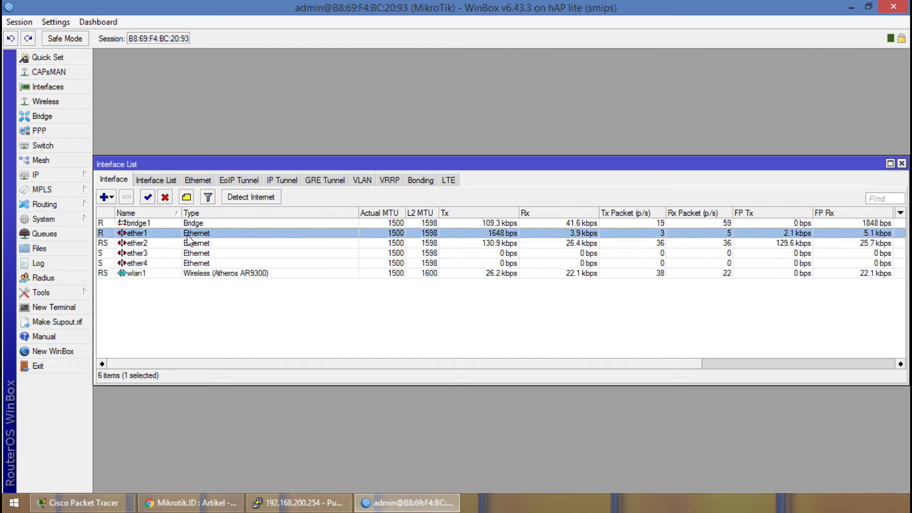
left_click(140, 246)
left_click(141, 254)
left_click(142, 263)
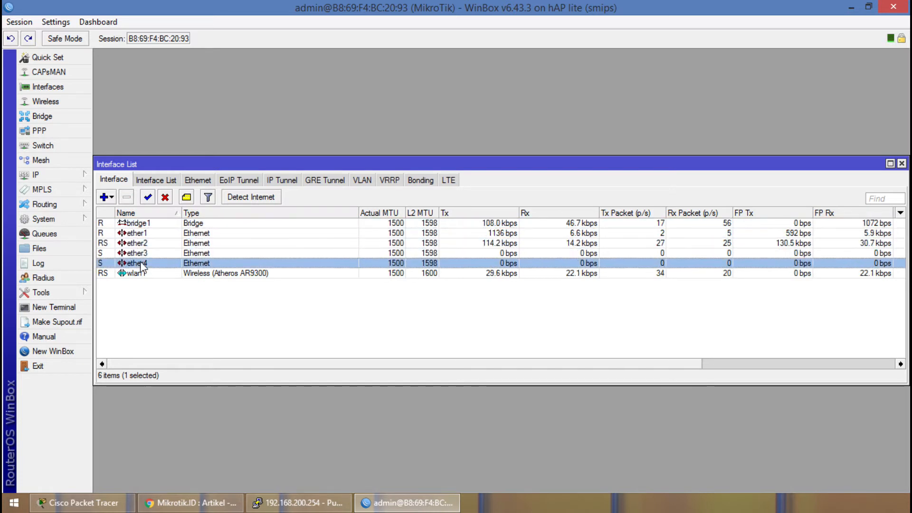
View the Bridge window, and examine the Wireless Tables from W60G Station through Security Profiles before returning to WiFi Interfaces.
left_click(41, 117)
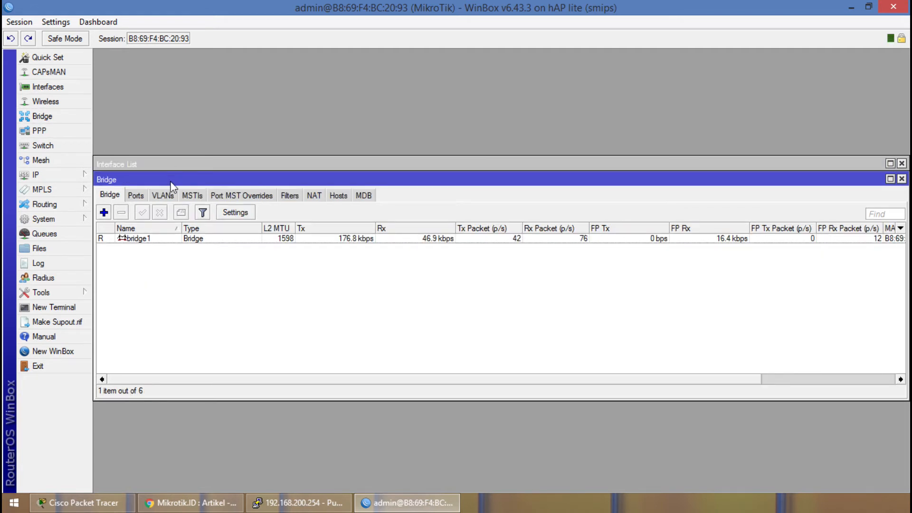
left_click(41, 102)
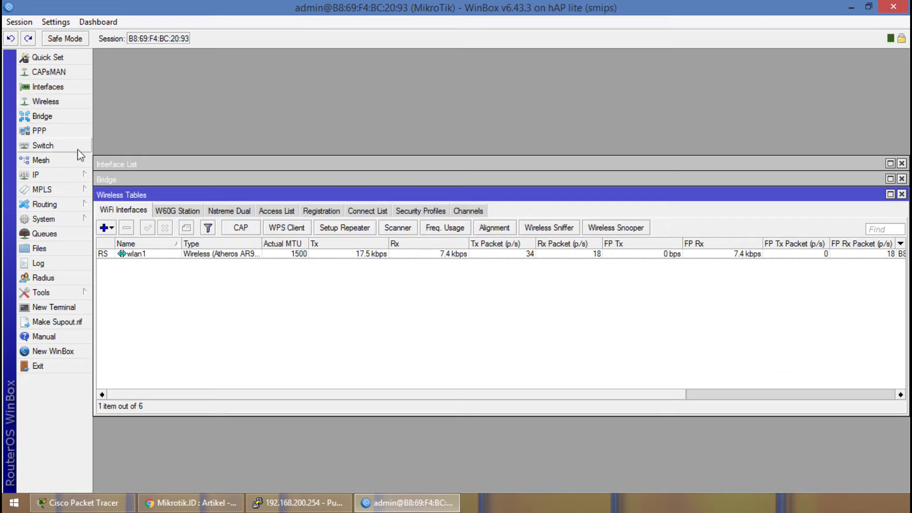
left_click(186, 211)
left_click(229, 211)
left_click(277, 211)
left_click(321, 211)
left_click(367, 211)
left_click(407, 212)
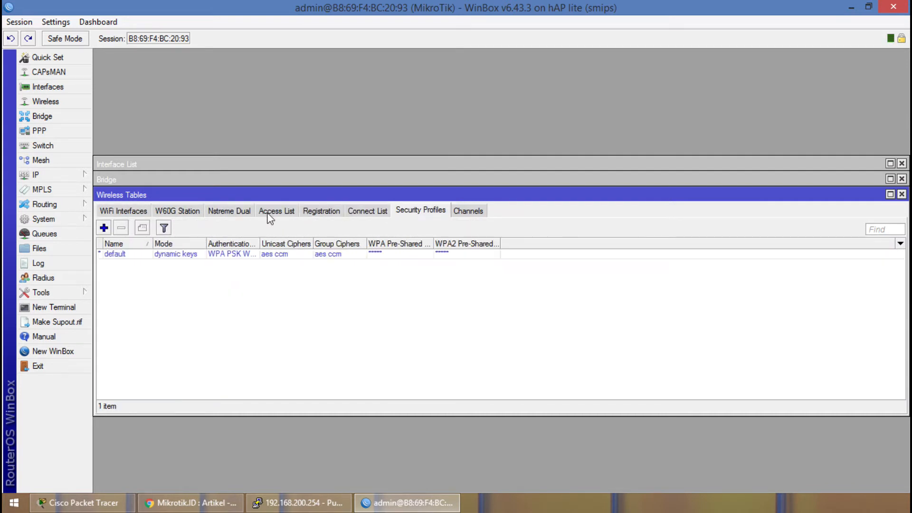
left_click(142, 212)
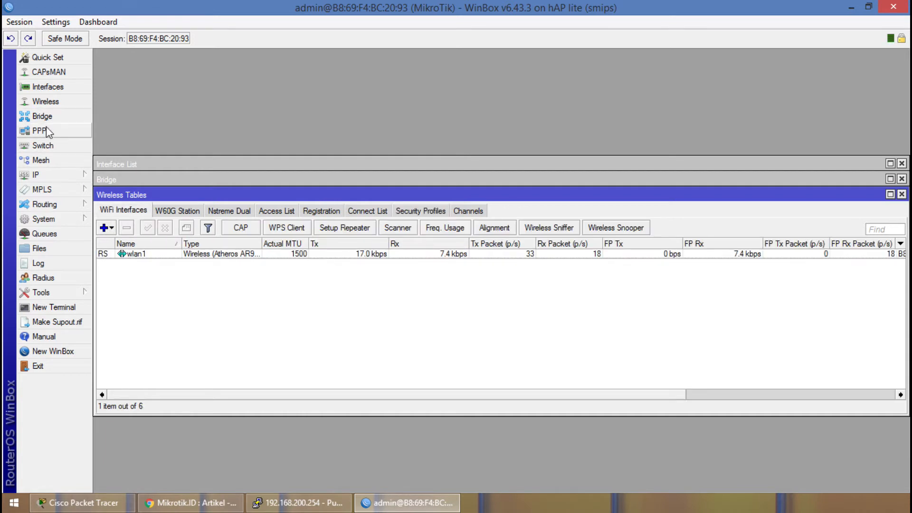
View the PPP window and examine the switch's Port, Port Isolation and Host lists.
left_click(45, 130)
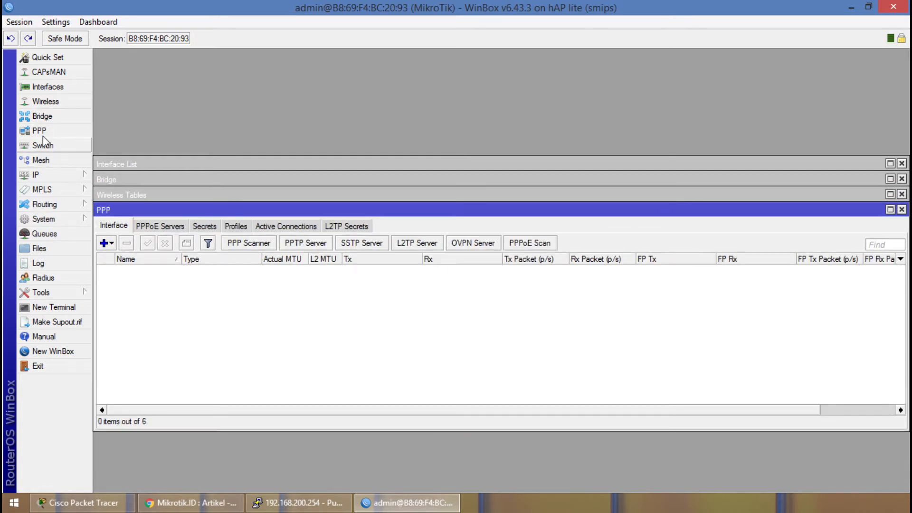
left_click(45, 146)
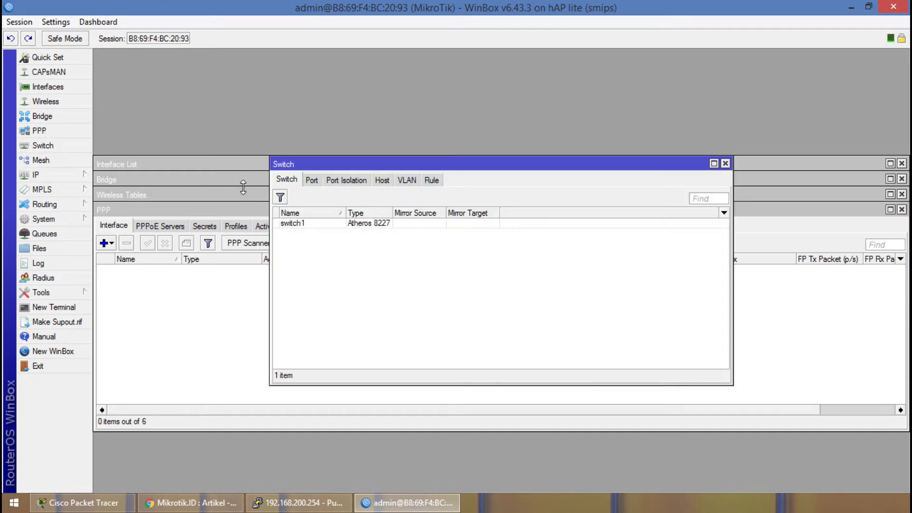
left_click(311, 180)
left_click(342, 181)
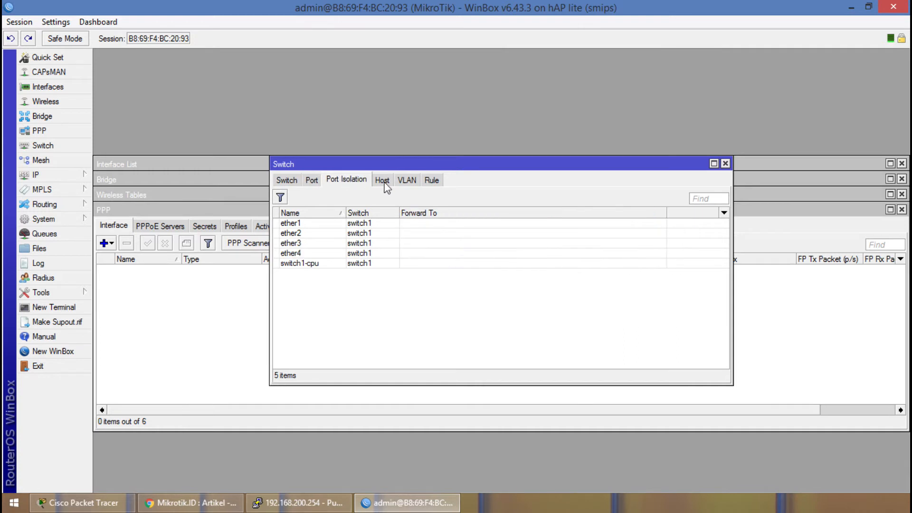
left_click(382, 180)
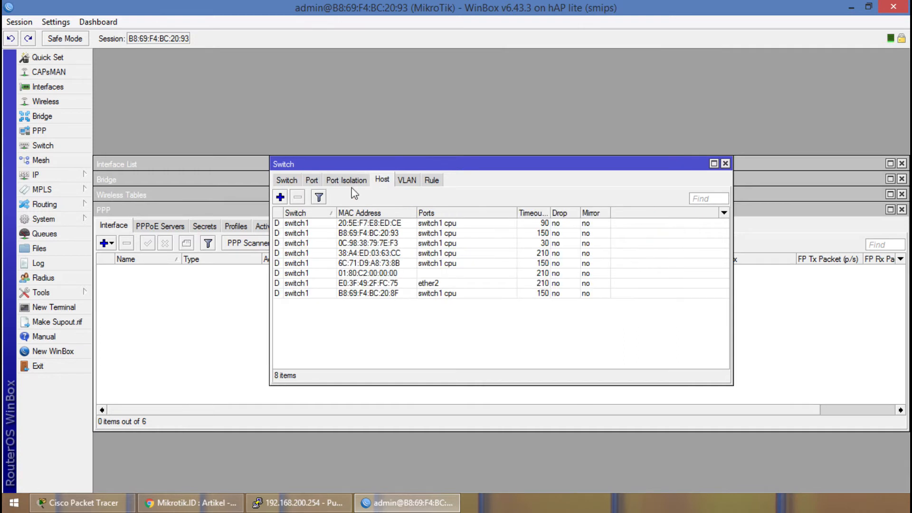
Close the Switch, PPP, Wireless Tables, Bridge and Interface List windows, and view and close the Mesh window.
left_click(725, 164)
left_click(902, 210)
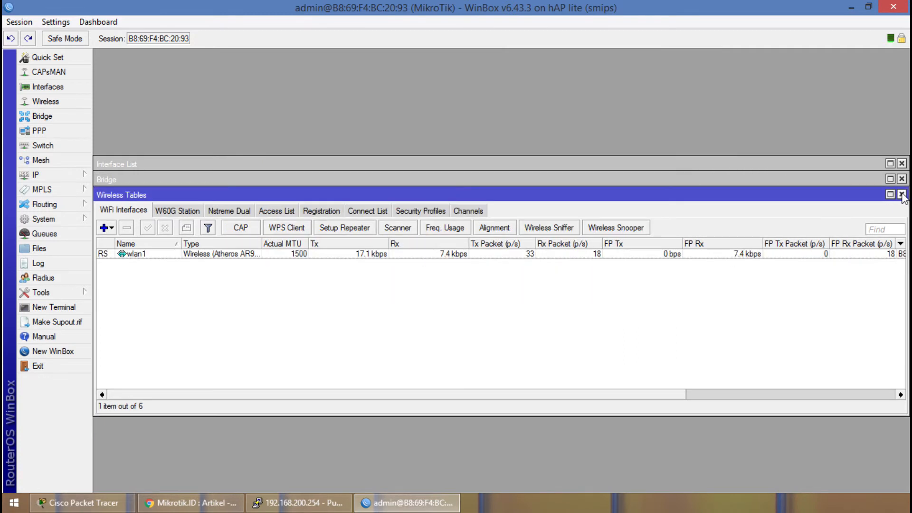
left_click(902, 194)
left_click(902, 179)
left_click(902, 163)
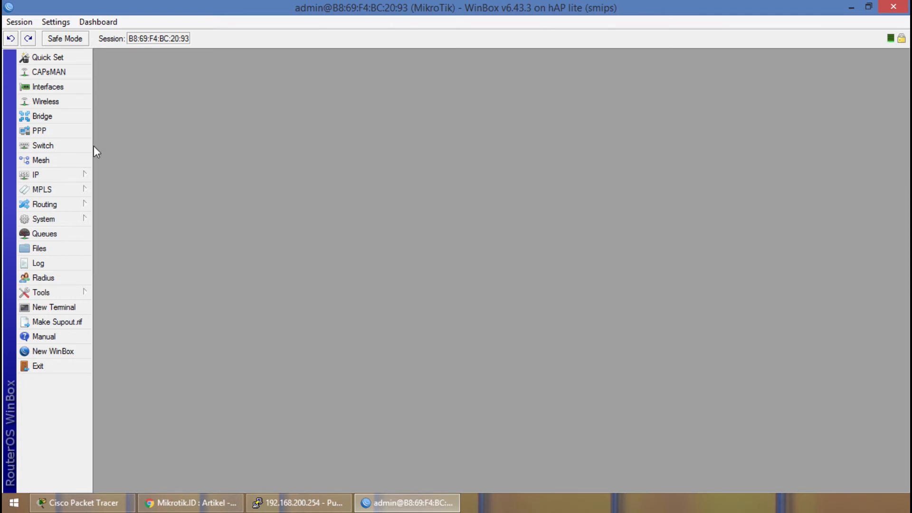
left_click(68, 160)
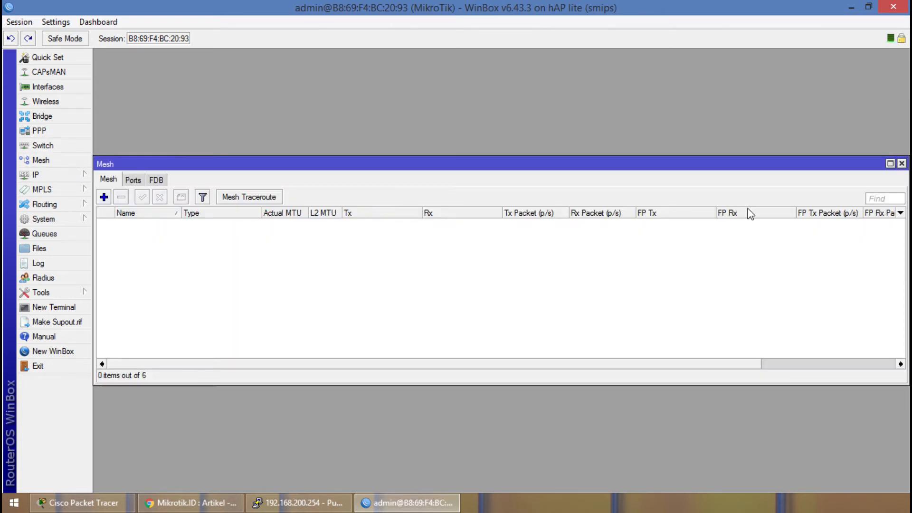
left_click(902, 164)
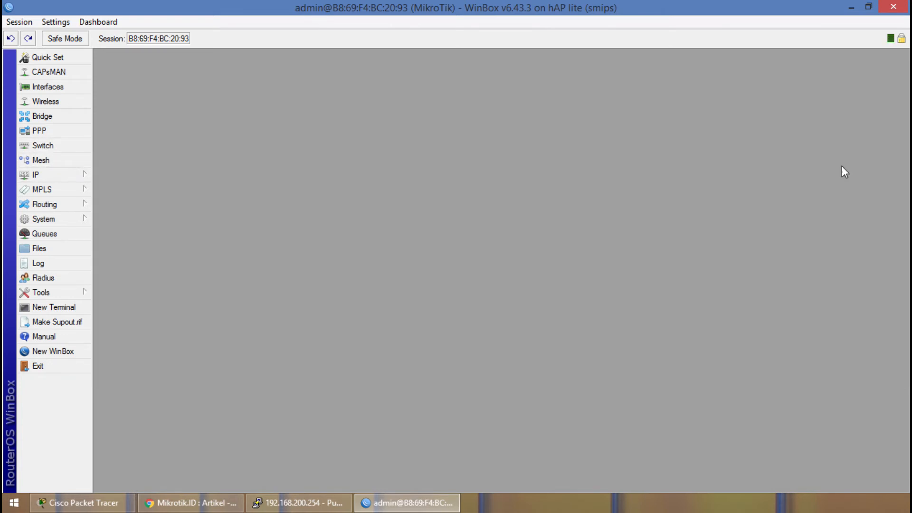
Add the IP address 192.168.150.254/24 on interface wlan1 to the router's address list and apply it.
left_click(42, 177)
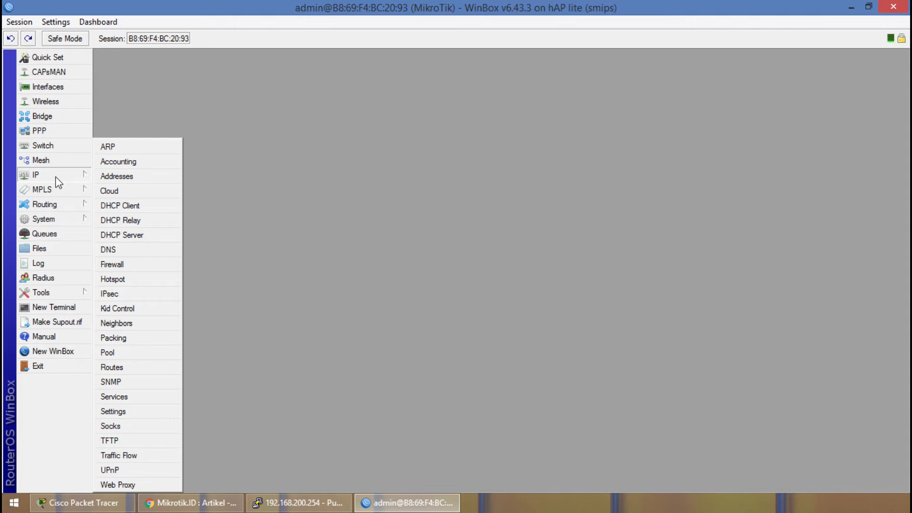
left_click(126, 178)
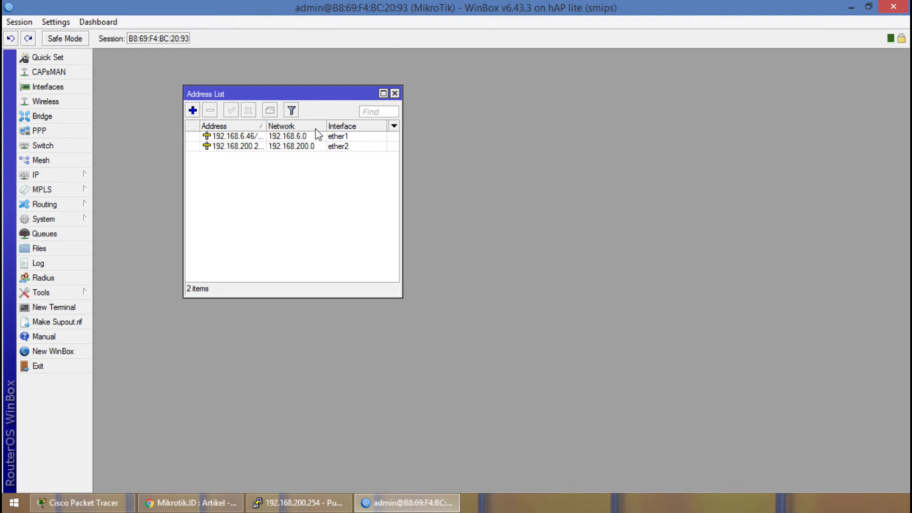
left_click(193, 110)
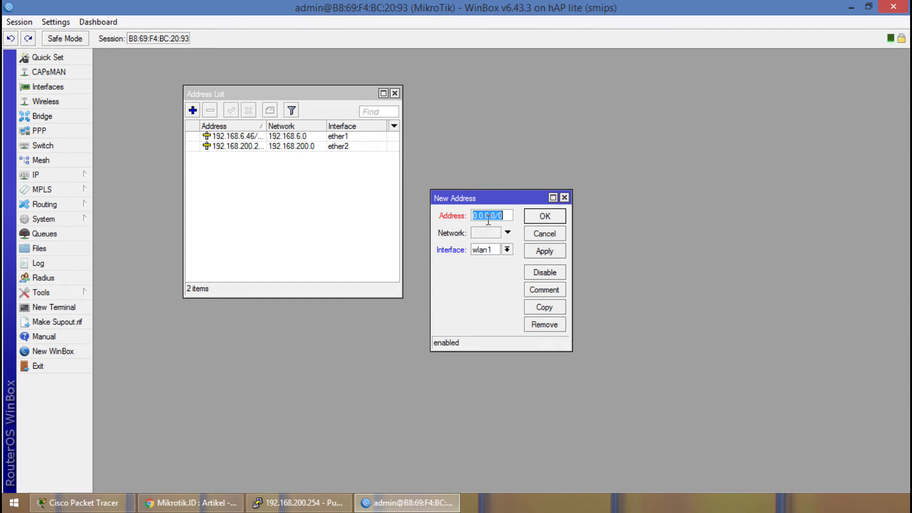
left_click(507, 249)
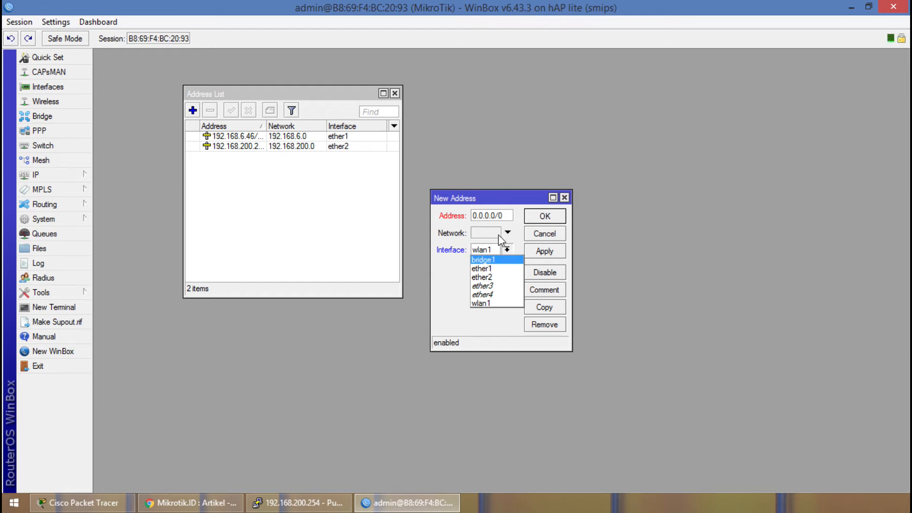
left_click(462, 211)
left_click(506, 216)
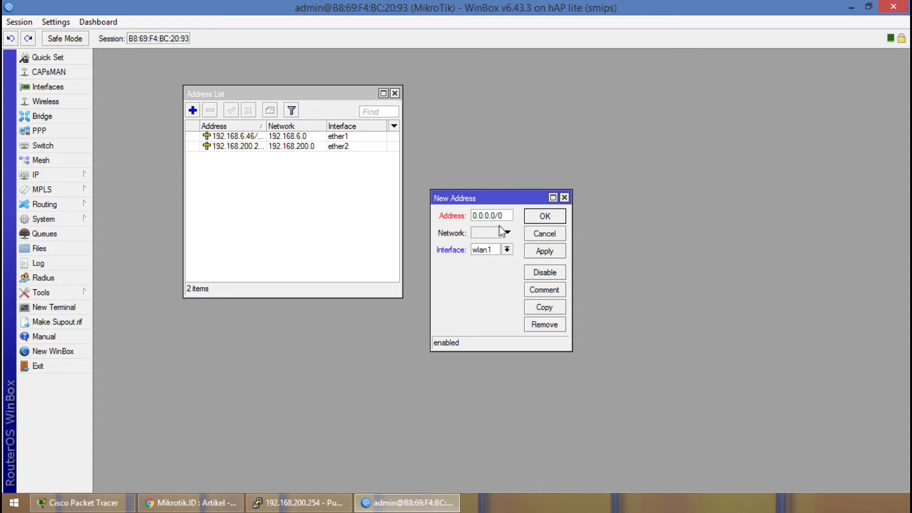
double_click(507, 216)
type("192")
type(".168.30")
type("254")
type("/24")
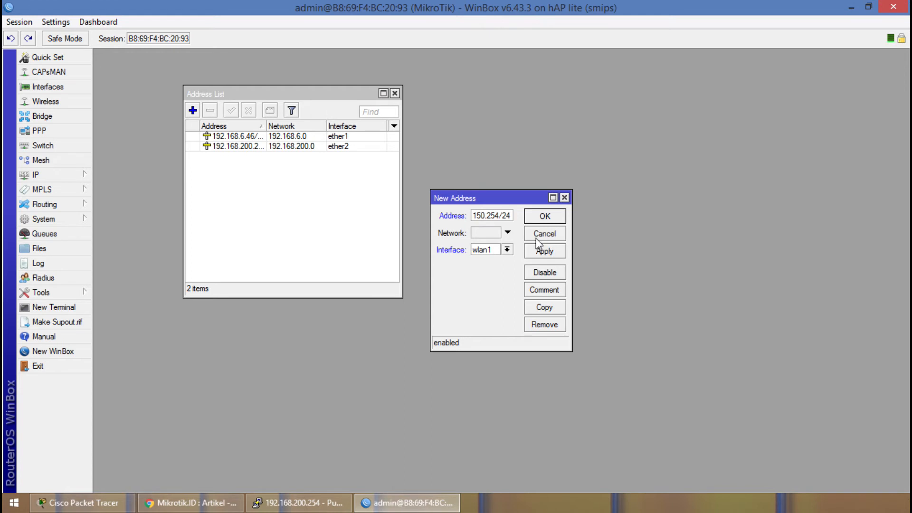
left_click(546, 252)
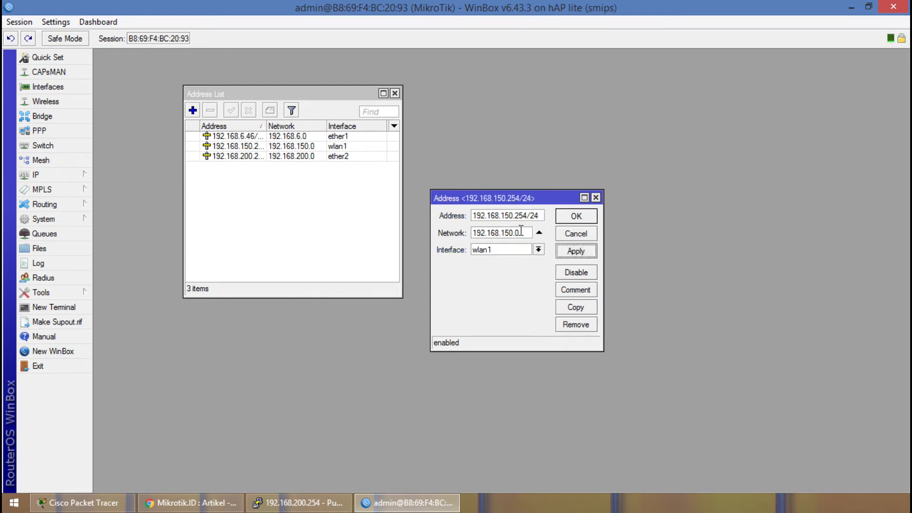
left_click(582, 293)
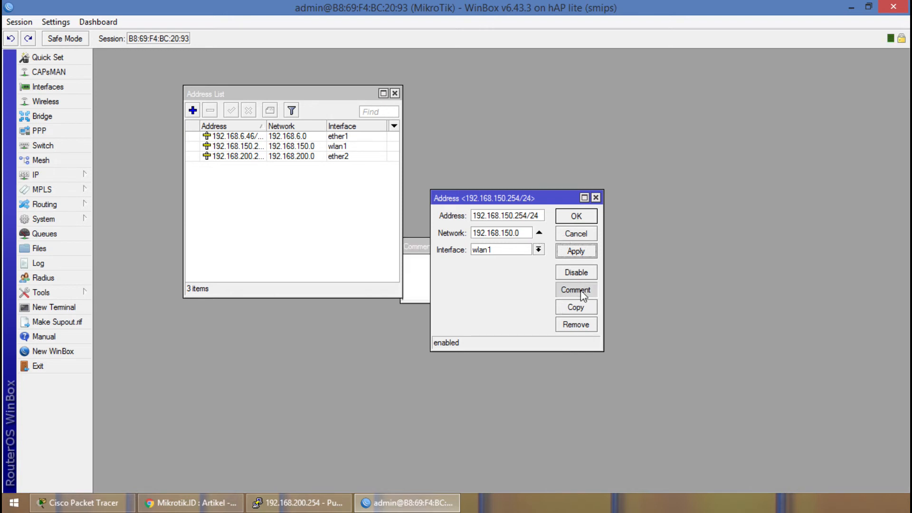
left_click_drag(517, 251, 567, 280)
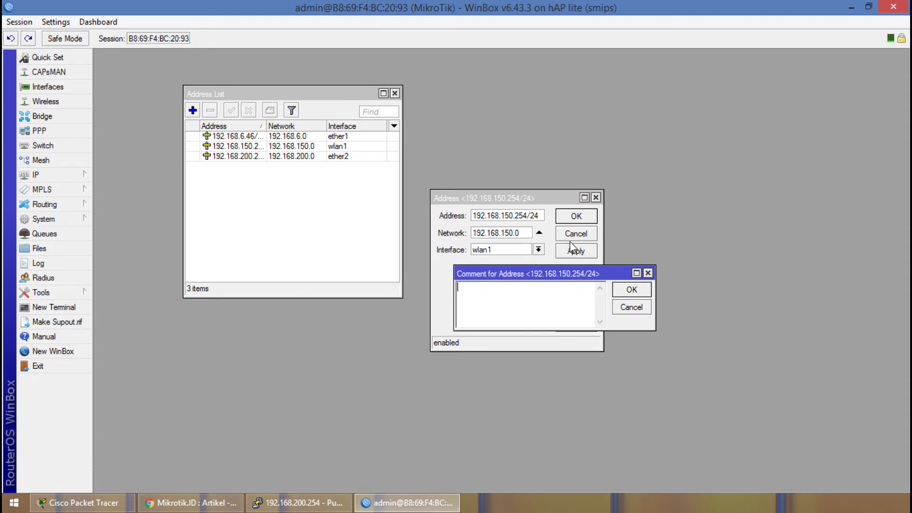
left_click(649, 273)
Change the interface of the 192.168.150.254/24 address to ether3, apply it, and add the comment "Kantor".
left_click(541, 251)
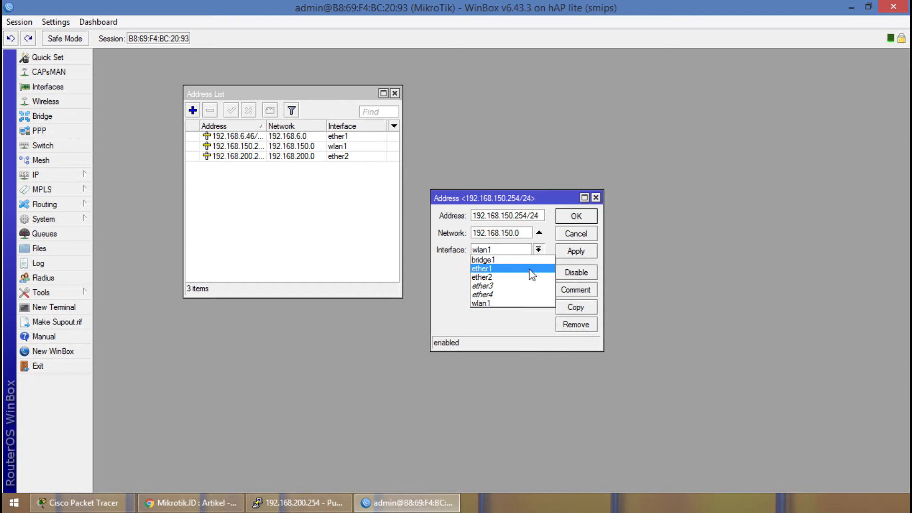
left_click(529, 287)
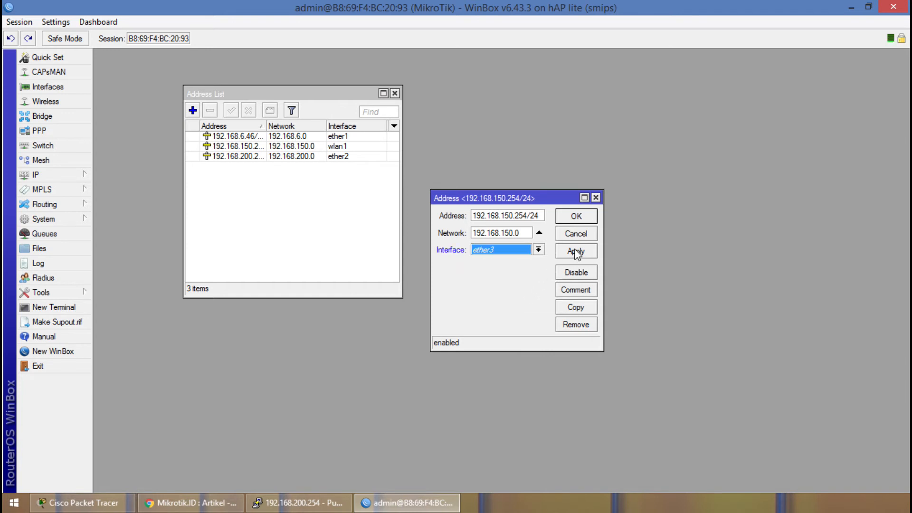
left_click(574, 251)
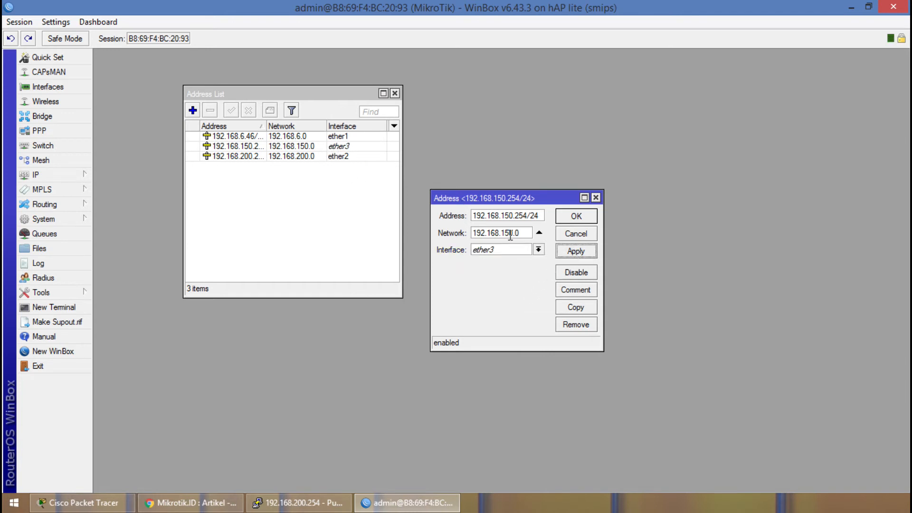
left_click(585, 291)
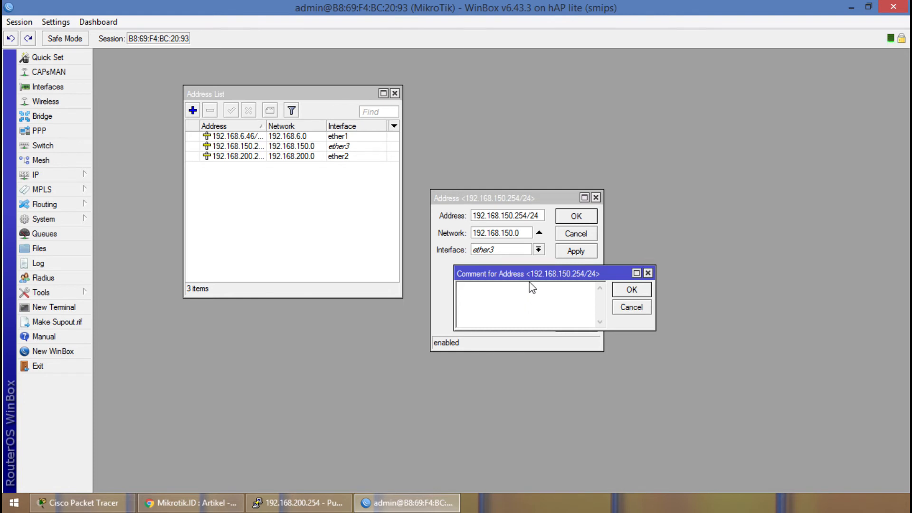
type("Kantor")
left_click(642, 291)
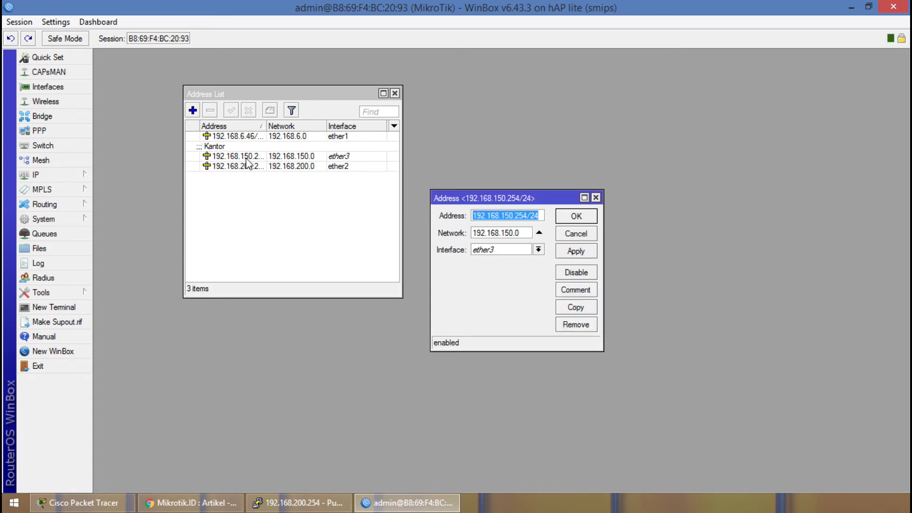
Add the comment "INET" to the 192.168.6.46/24 address on ether1.
double_click(350, 136)
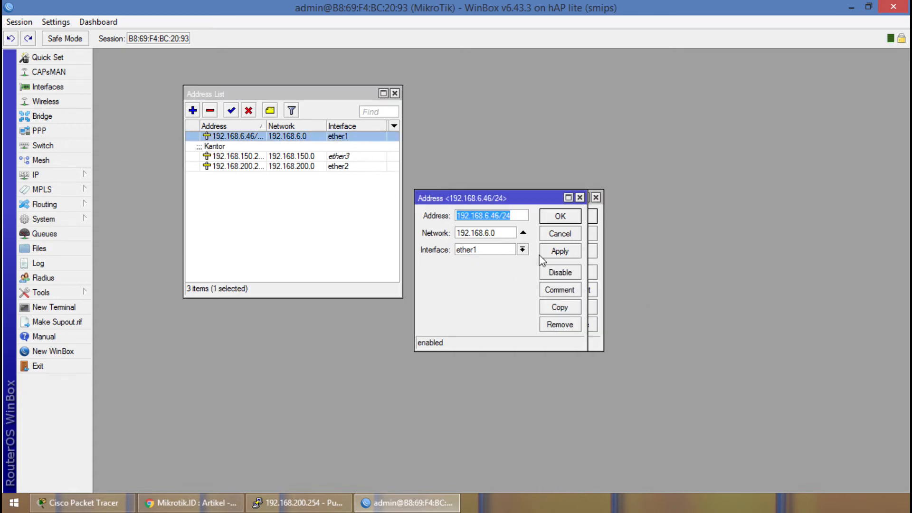
left_click(564, 291)
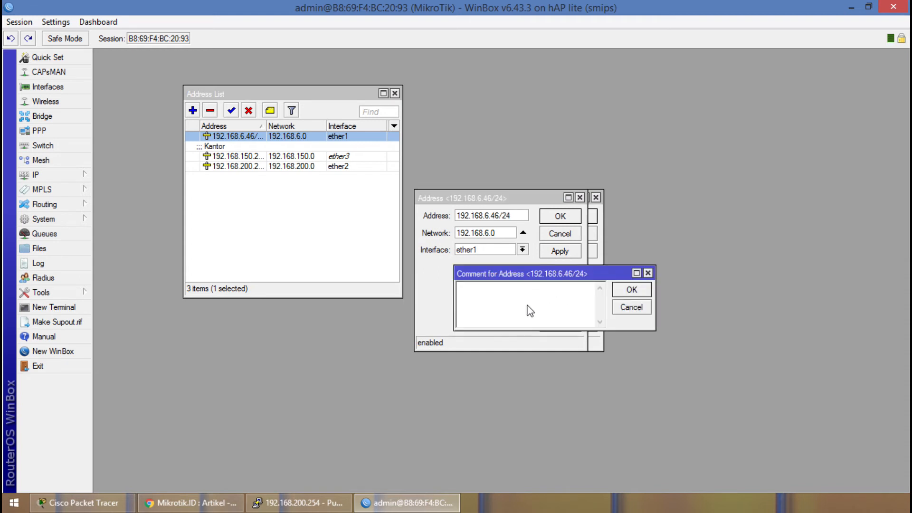
type("INET")
left_click(631, 289)
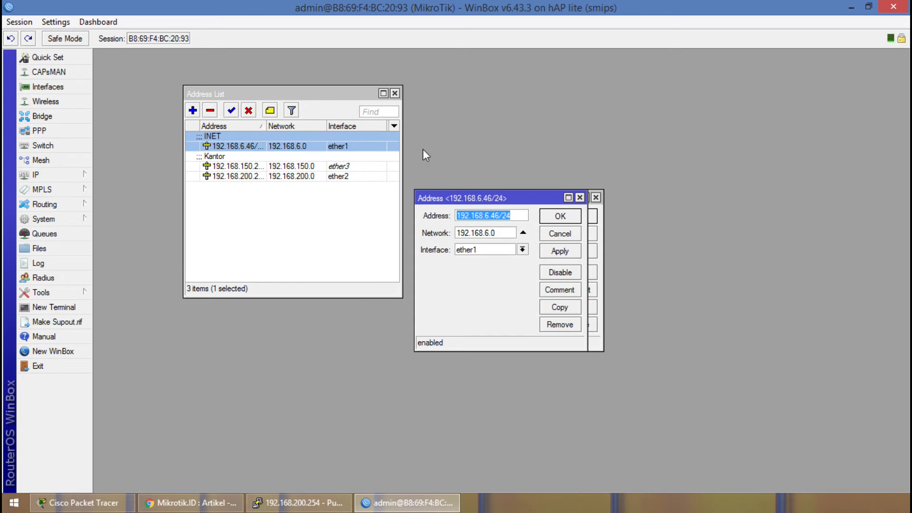
Add the comment "LAN" to the 192.168.200.254/24 address on ether2.
left_click(214, 177)
double_click(215, 176)
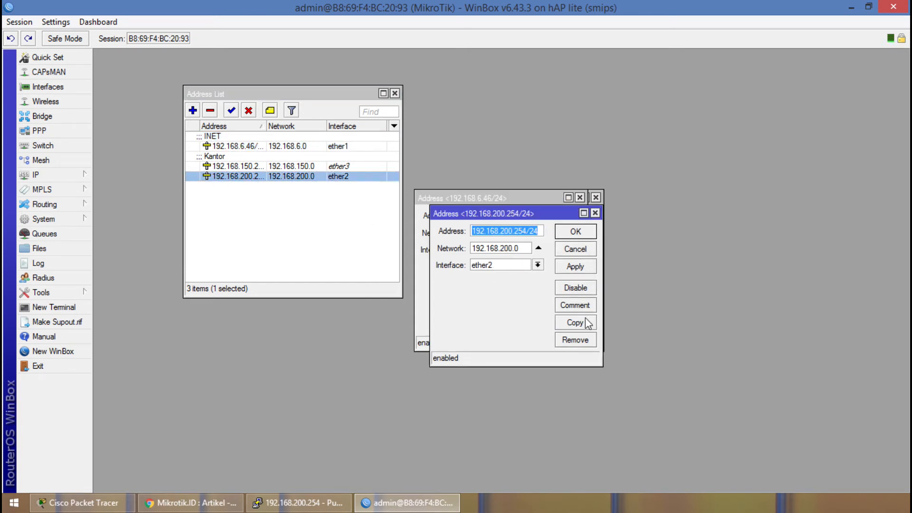
left_click(575, 306)
type("LAN")
key("Return")
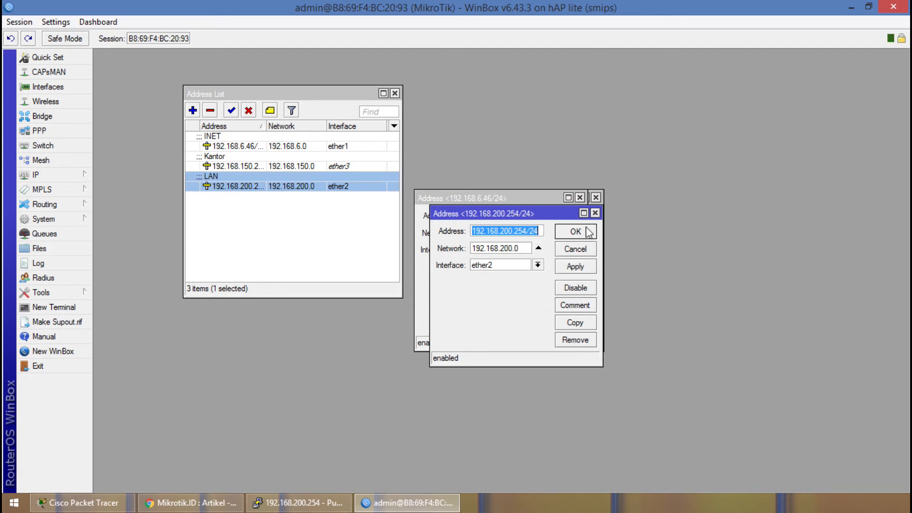
Close the open address detail windows and remove the "Kantor" address on ether3 from the address list.
left_click(596, 214)
left_click(579, 198)
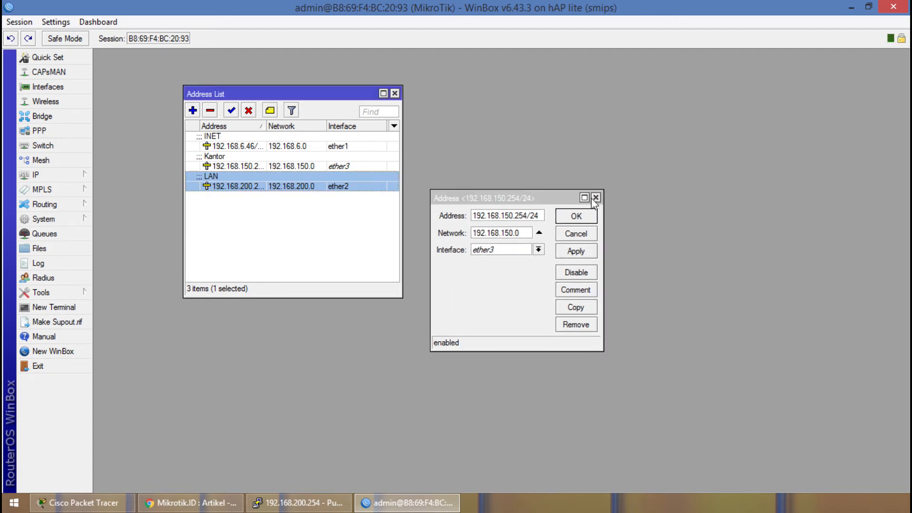
left_click(596, 197)
left_click(296, 159)
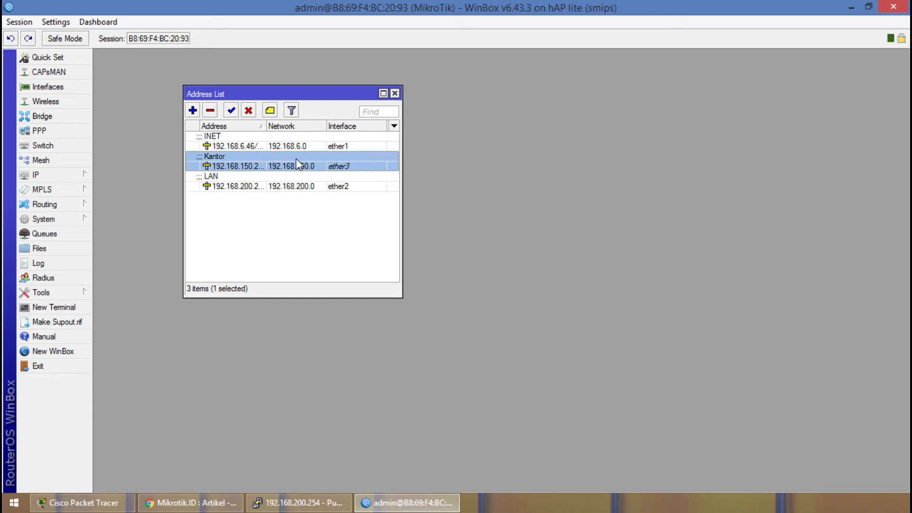
left_click(210, 110)
left_click(258, 203)
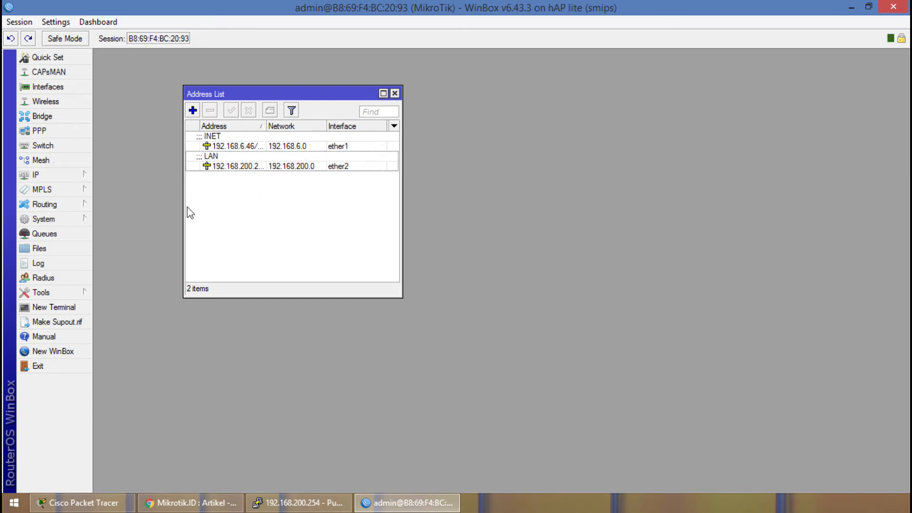
Open the DHCP server settings beside the address list and look through the DHCP servers and networks.
left_click(67, 176)
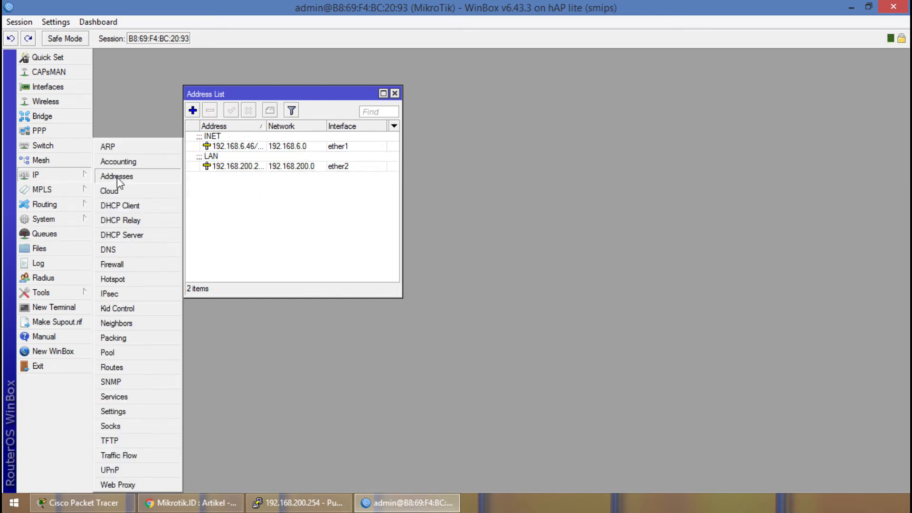
left_click(121, 235)
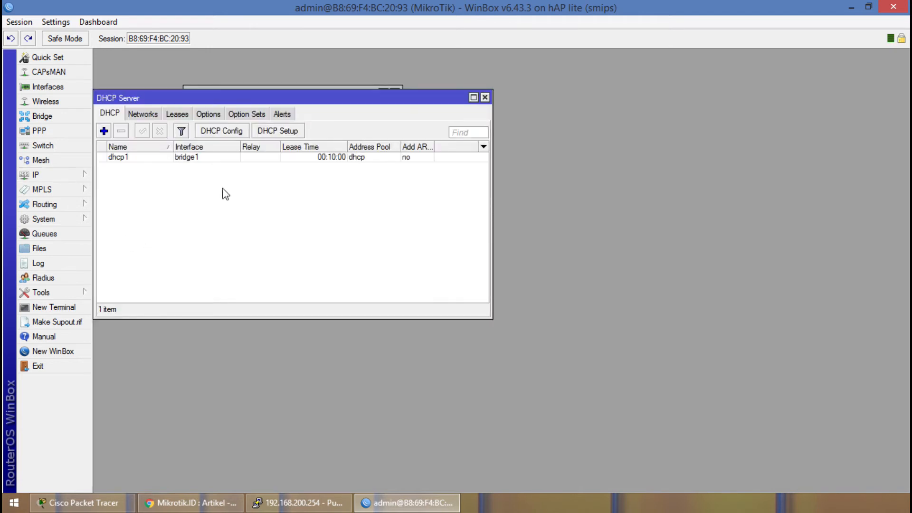
left_click_drag(160, 95, 423, 180)
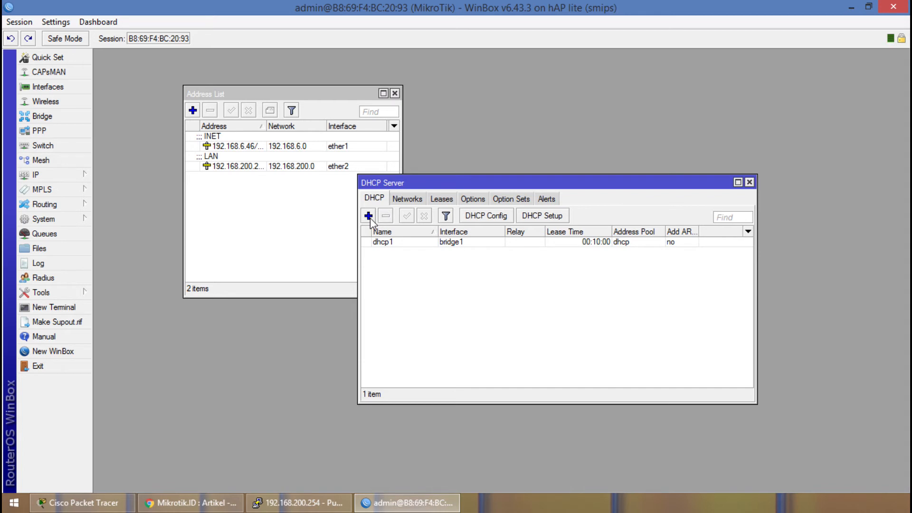
left_click(408, 199)
left_click(376, 200)
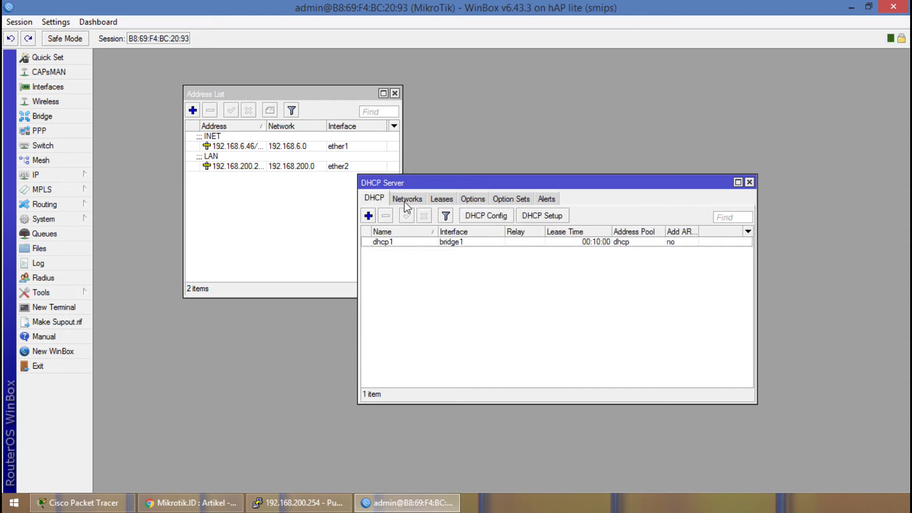
View the address range of the dhcp pool in the IP pool list and close the list.
left_click(67, 175)
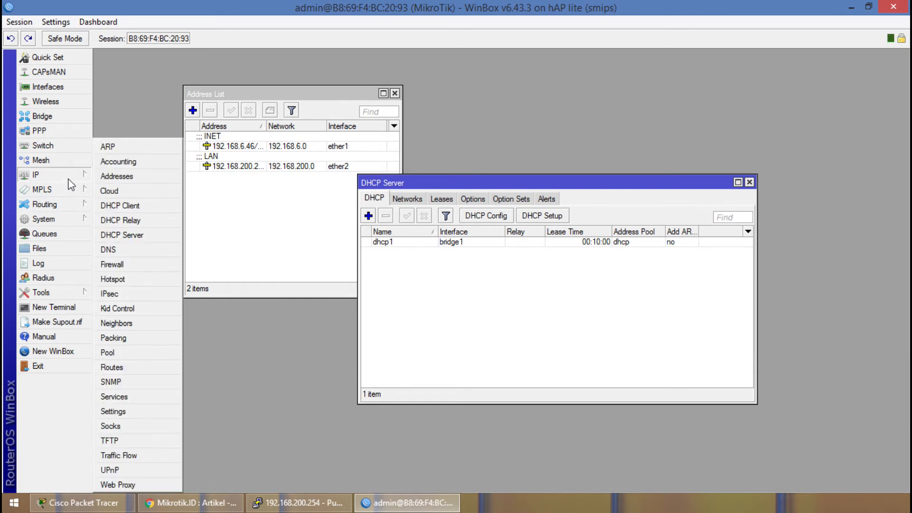
left_click(117, 354)
left_click_drag(409, 167, 124, 263)
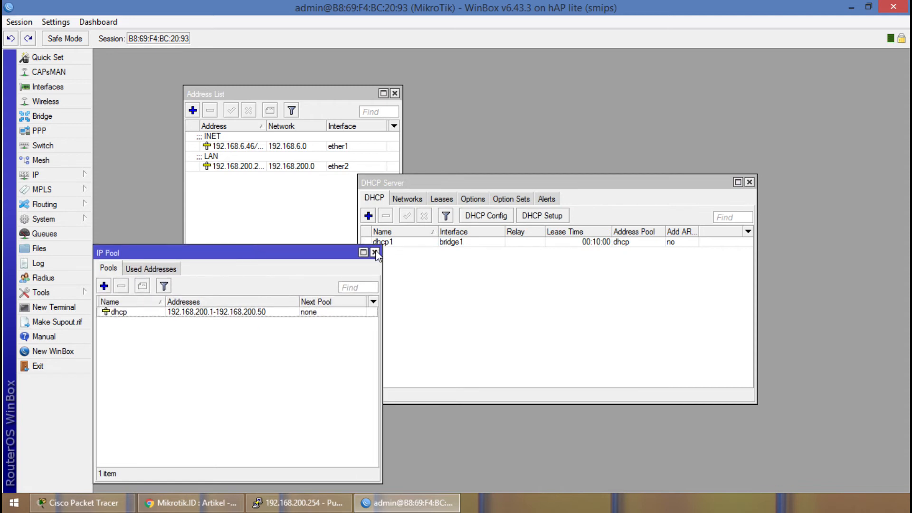
left_click(375, 253)
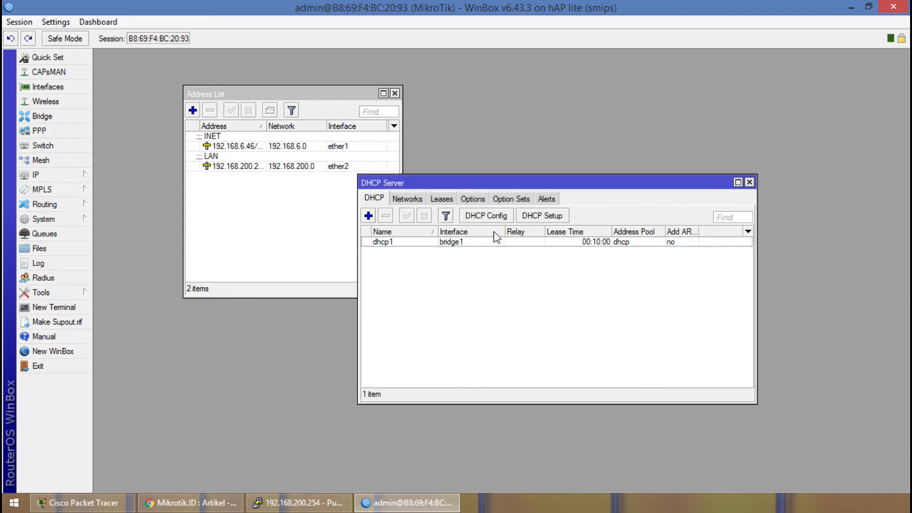
Preview the DHCP Setup wizard up to the DHCP address space, cancel it, and close the DHCP server and address list windows.
left_click(540, 217)
left_click_drag(519, 238, 444, 255)
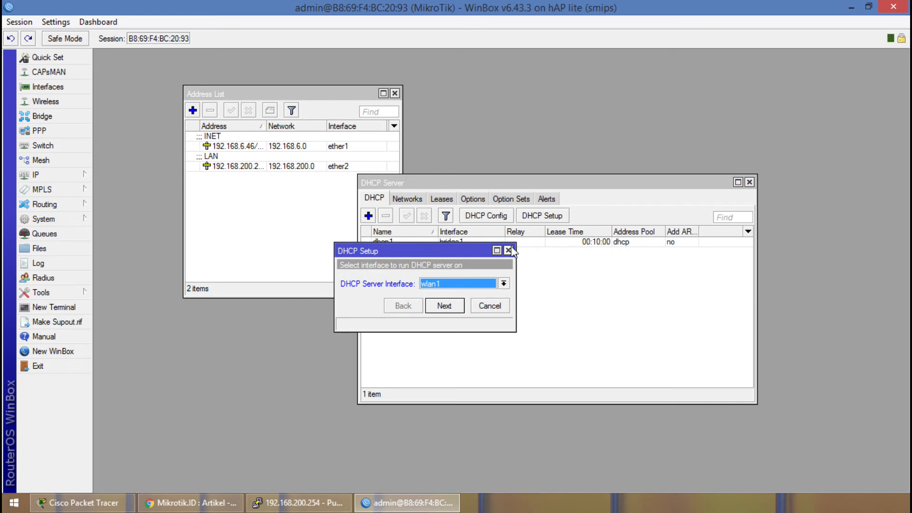
left_click(504, 284)
left_click(484, 304)
left_click(459, 307)
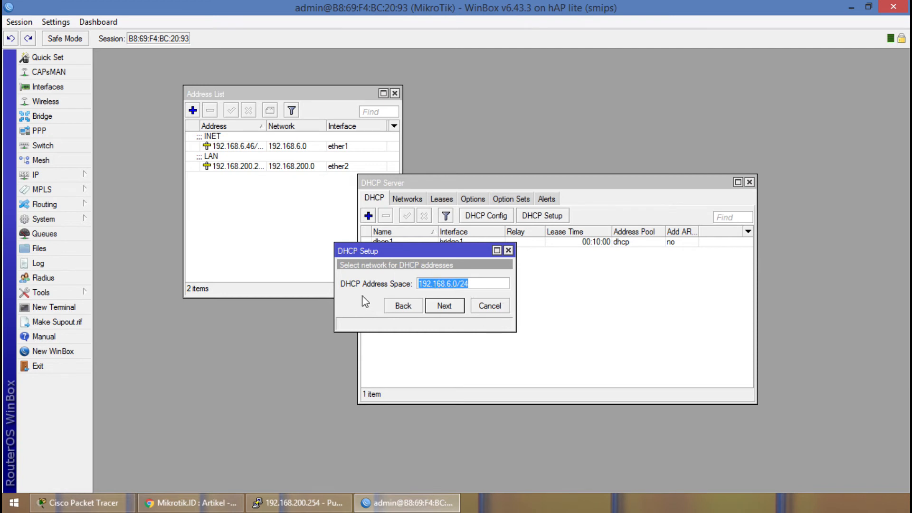
left_click(495, 308)
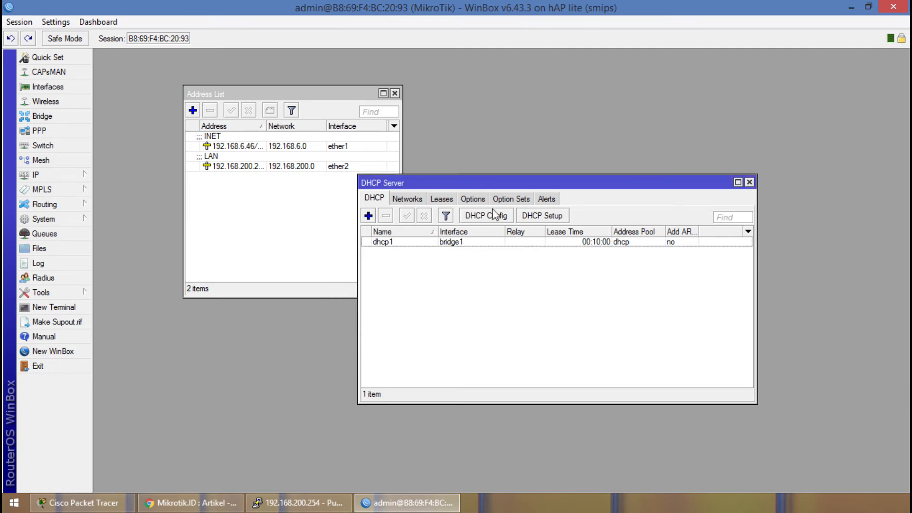
left_click(751, 182)
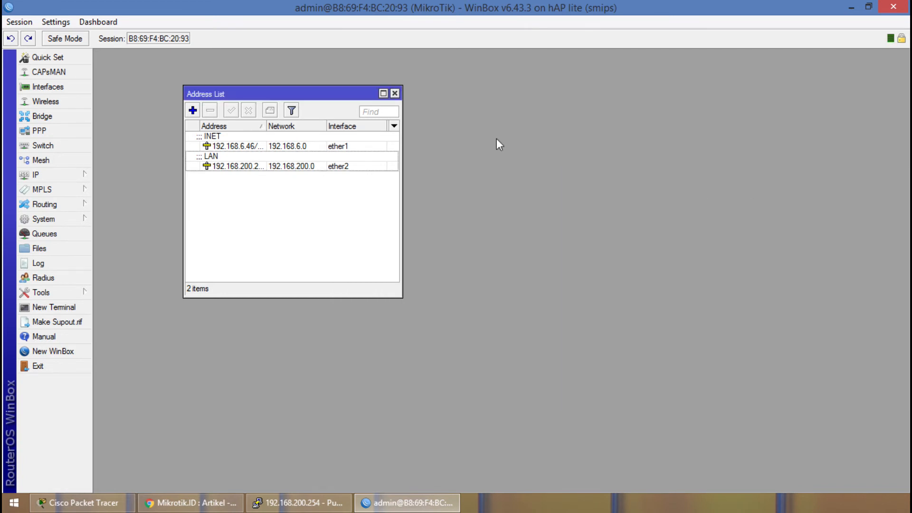
left_click(395, 93)
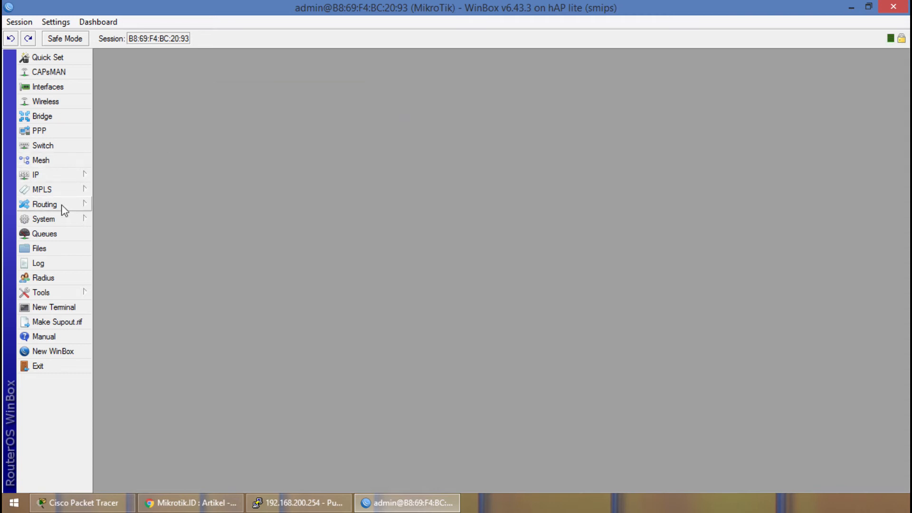
View the router's DNS settings, show how an additional server entry is added, and cancel without saving.
left_click(65, 224)
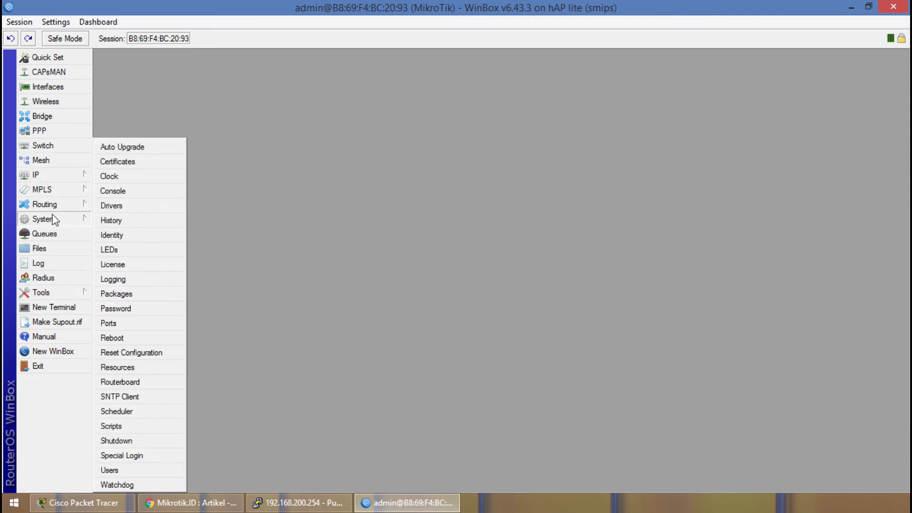
left_click(61, 175)
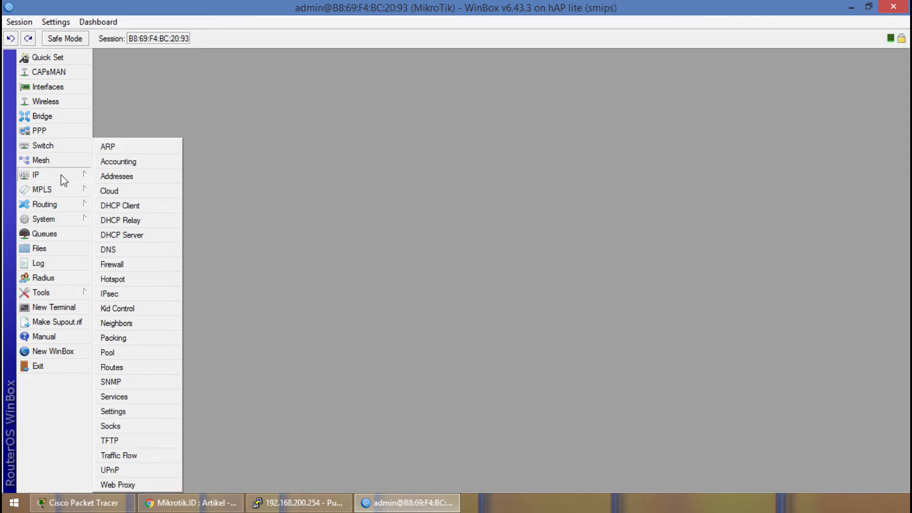
left_click(119, 250)
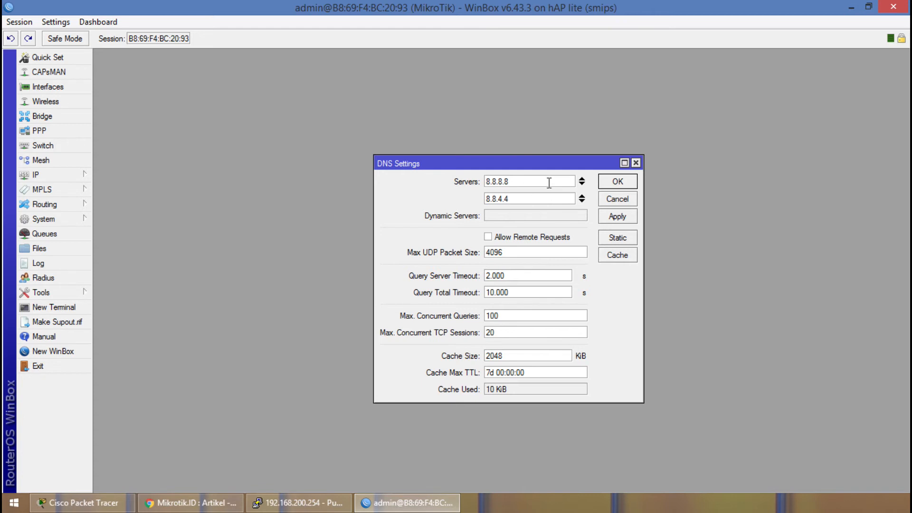
left_click(581, 202)
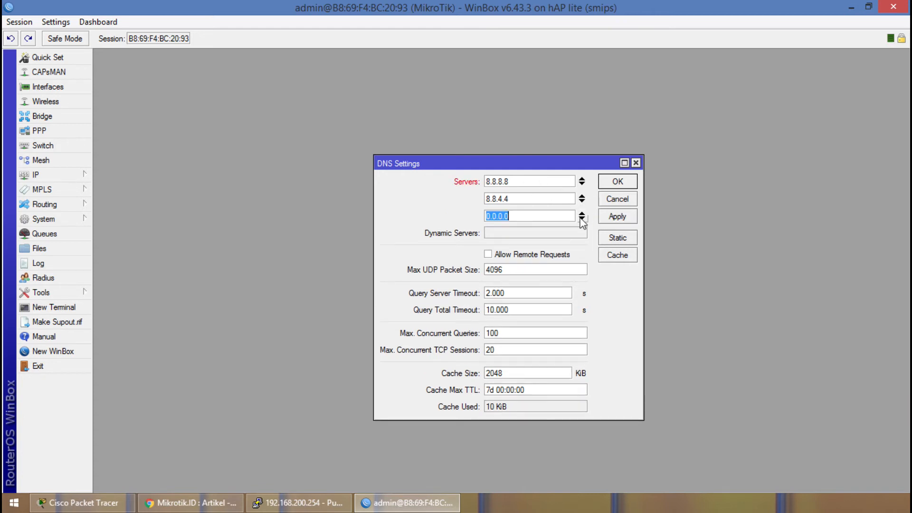
left_click(582, 213)
left_click(617, 203)
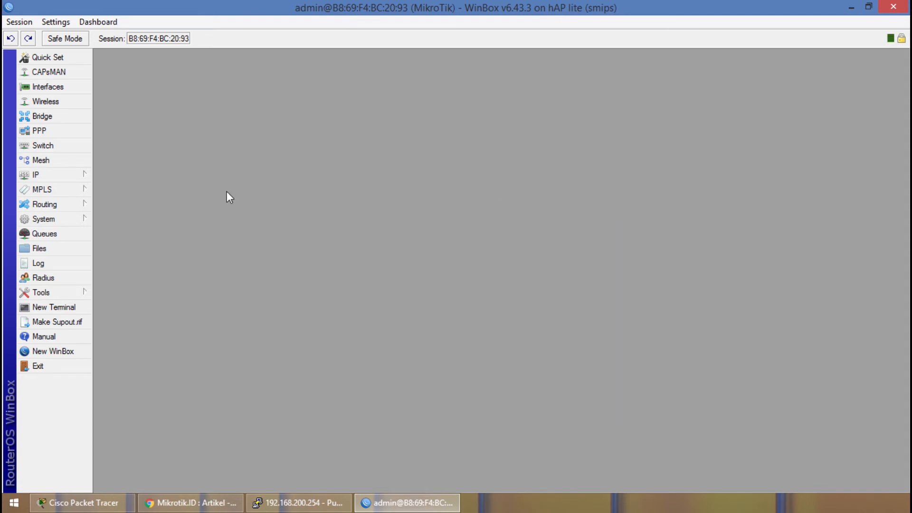
Examine the IP route list and the dynamic routing protocol options, and open a blank new route form.
left_click(52, 177)
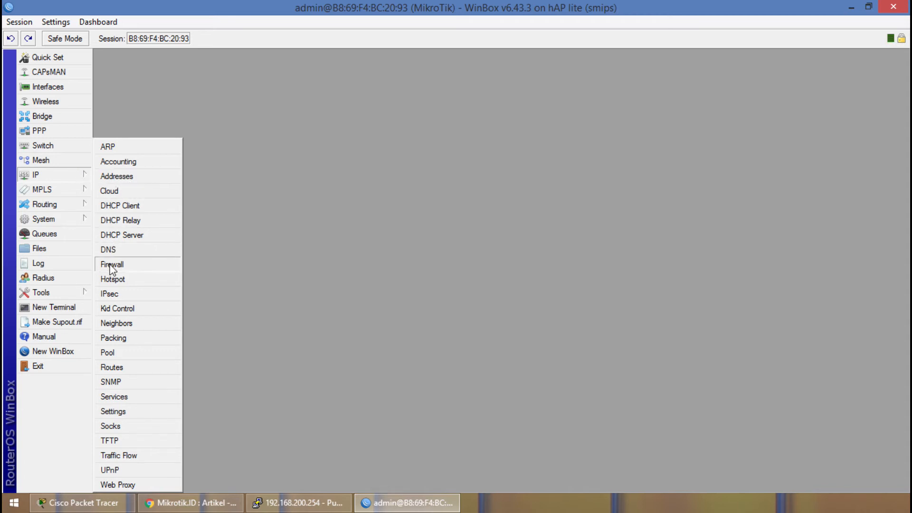
left_click(111, 369)
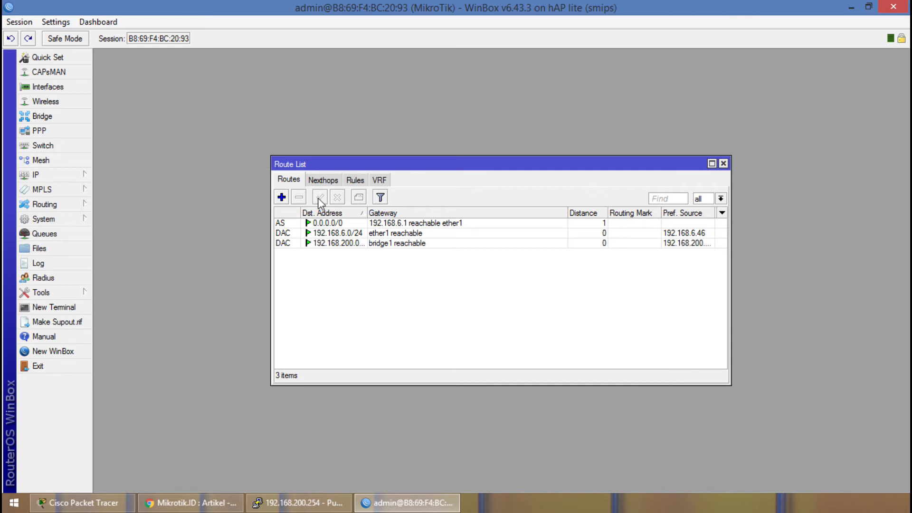
left_click_drag(328, 162, 254, 83)
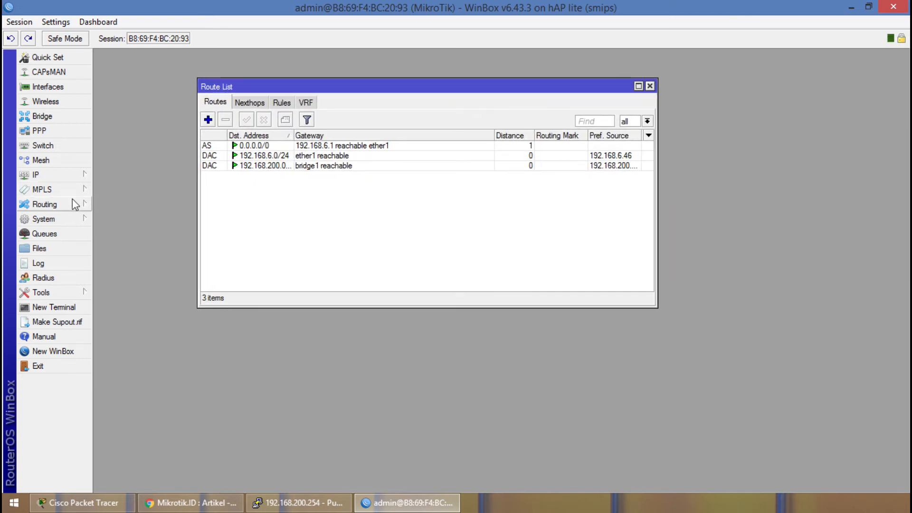
left_click(64, 204)
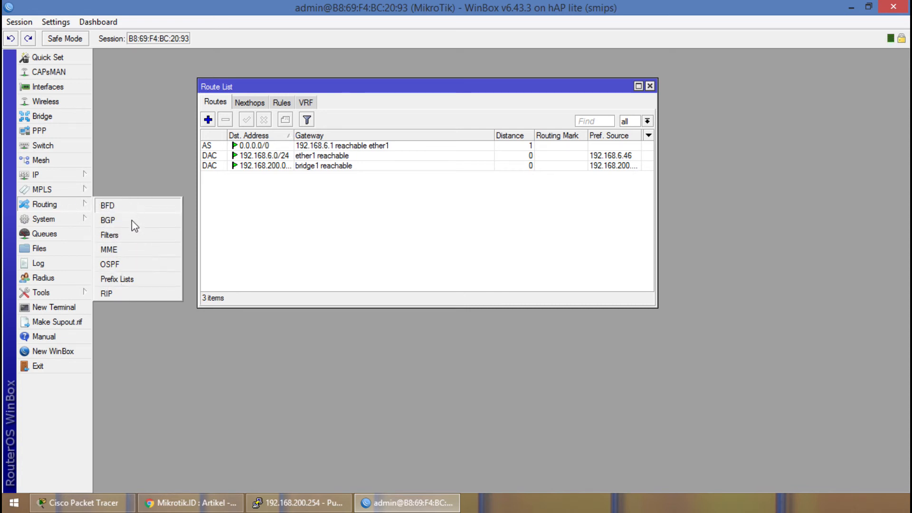
left_click(322, 224)
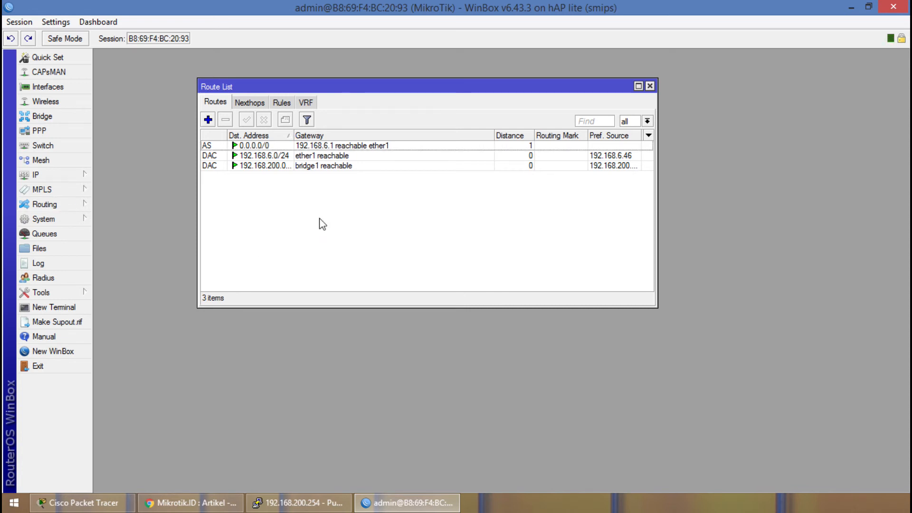
left_click(209, 120)
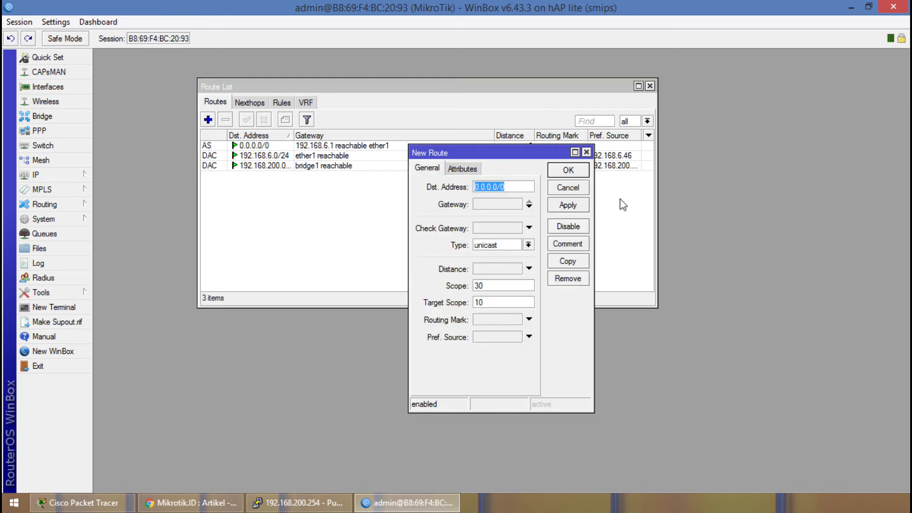
left_click_drag(461, 153, 364, 194)
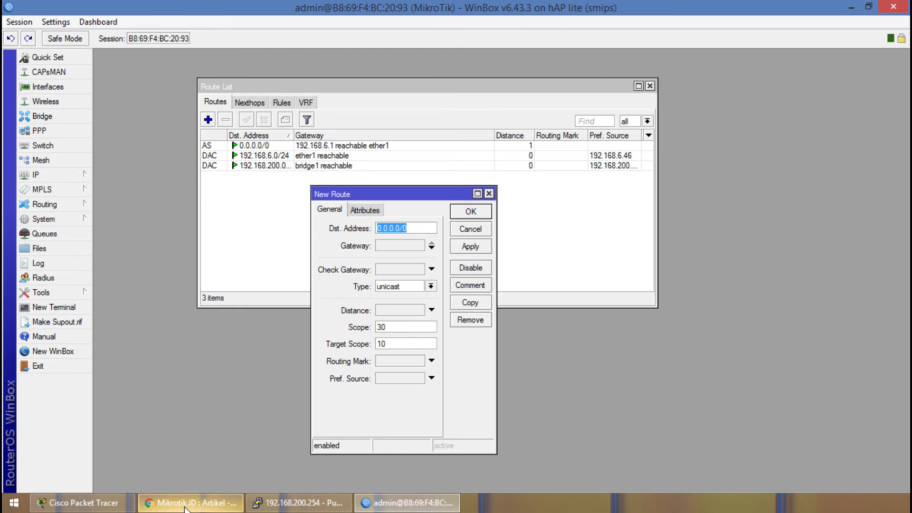
View Router Rumah's static route settings in Cisco Packet Tracer, and return to WinBox to close the new route form.
left_click(103, 505)
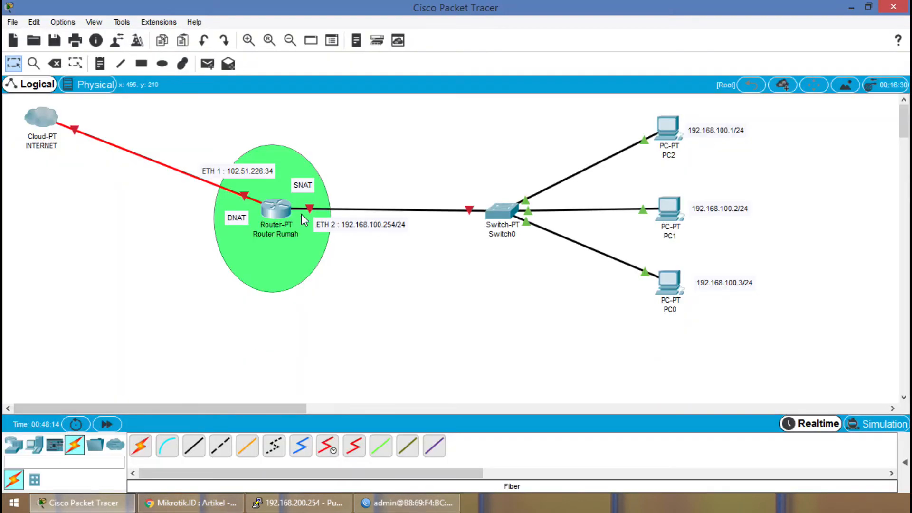
left_click(276, 209)
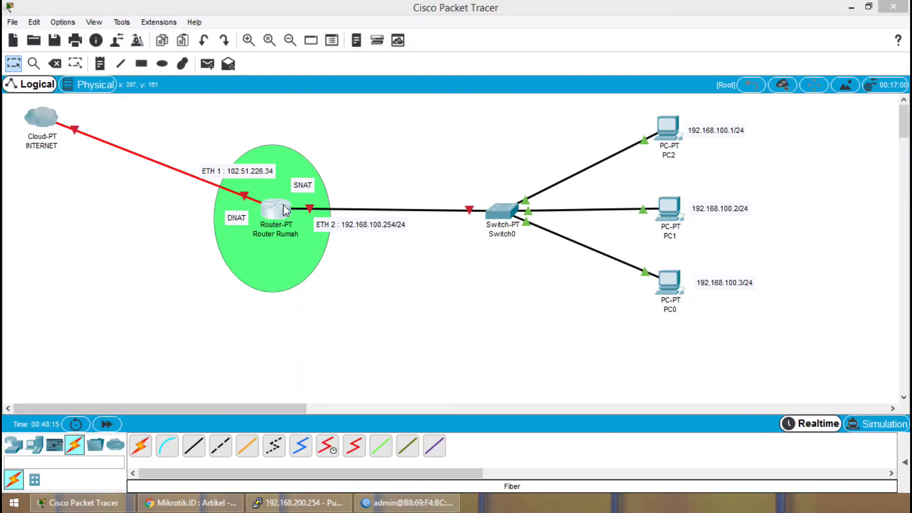
left_click(337, 90)
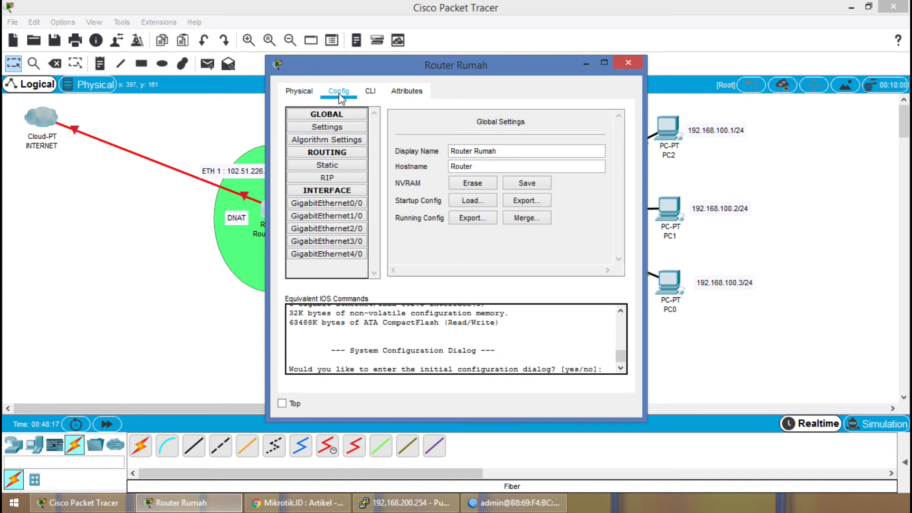
left_click(354, 166)
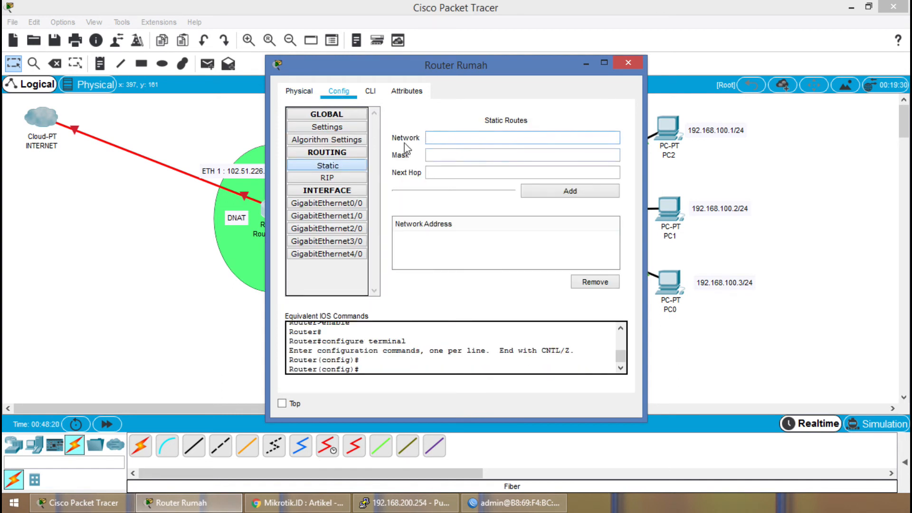
key("Tab")
left_click(434, 174)
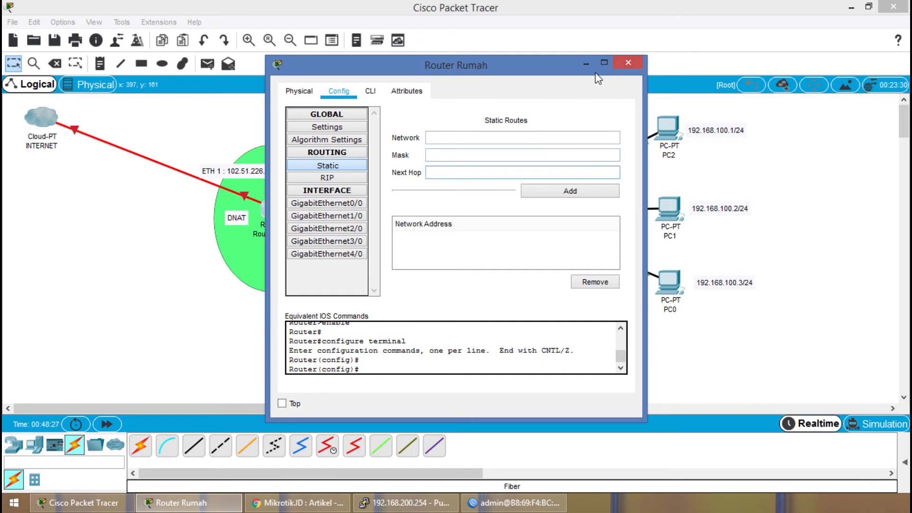
left_click(628, 63)
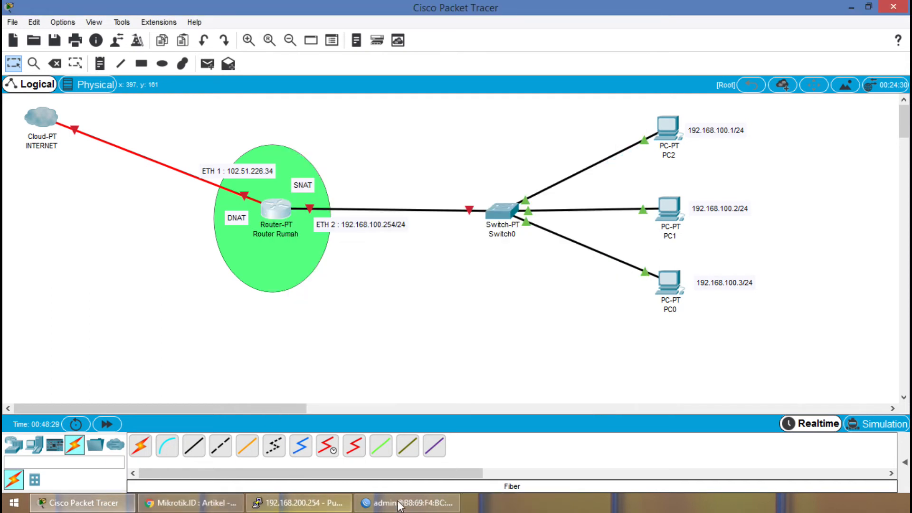
left_click(407, 503)
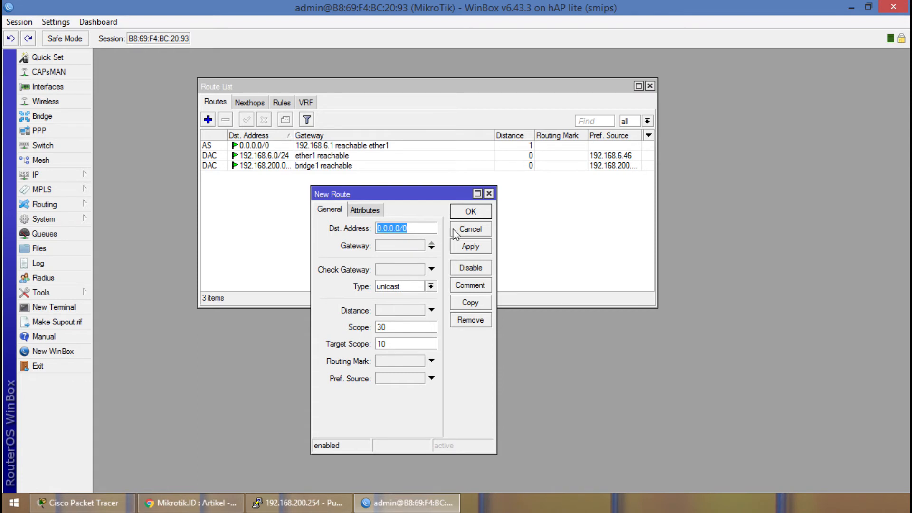
left_click(489, 194)
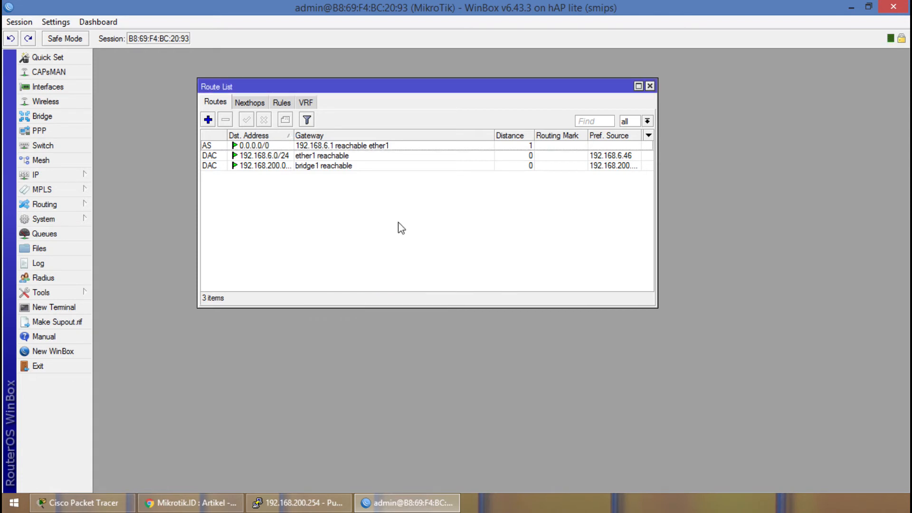
View the router's firewall filter rules and NAT rules, and widen the Action column of the NAT list.
left_click(71, 179)
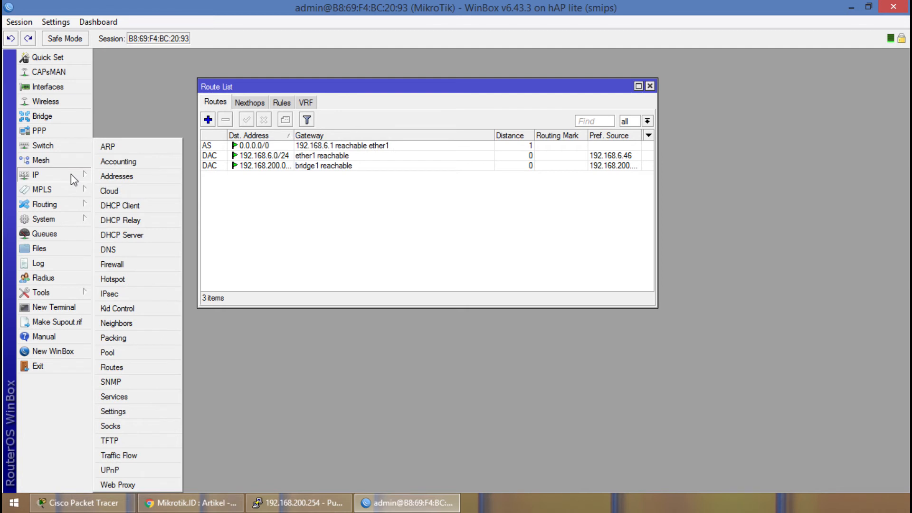
left_click(121, 264)
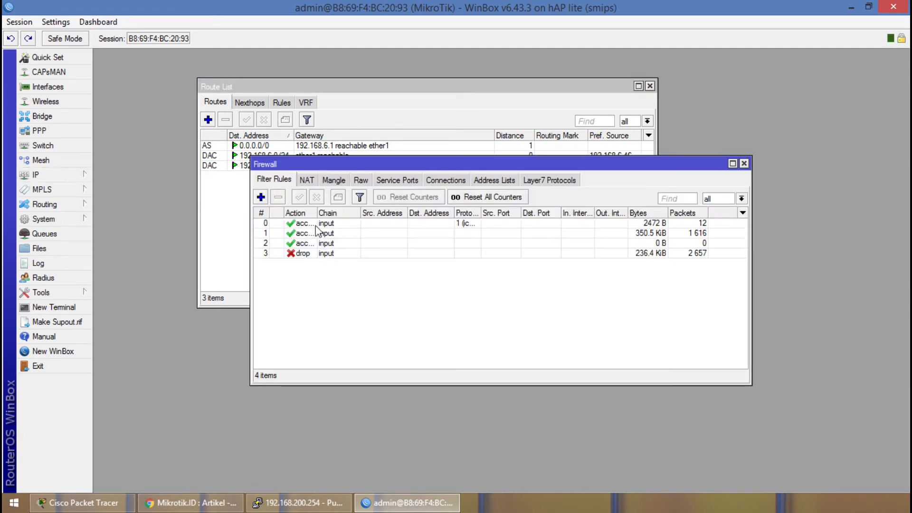
left_click_drag(314, 170, 295, 200)
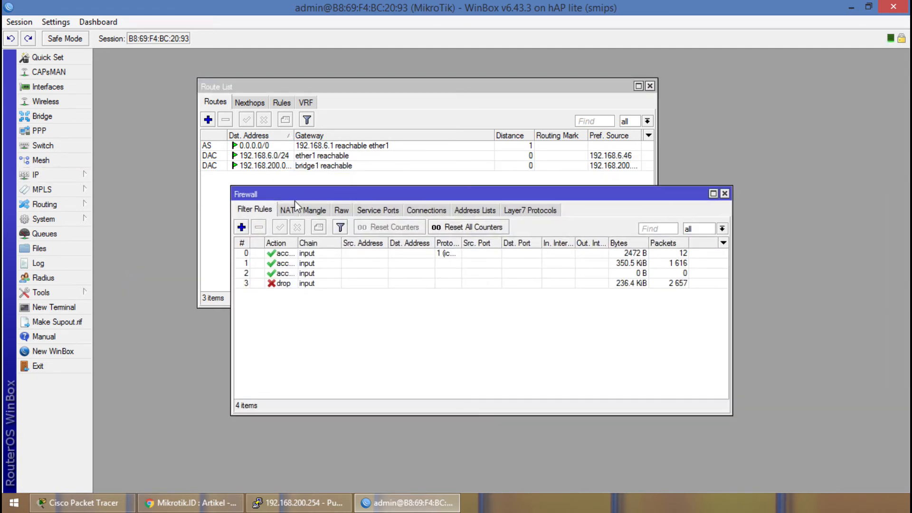
left_click(262, 210)
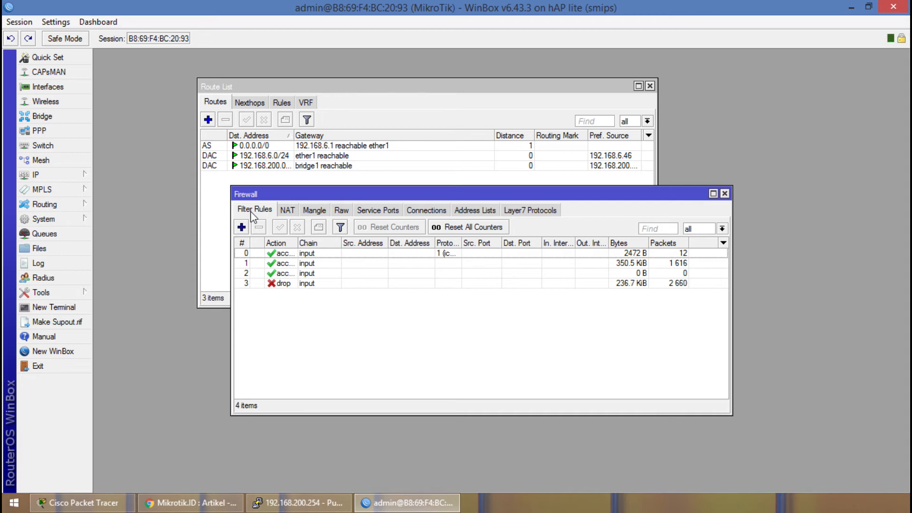
left_click(287, 211)
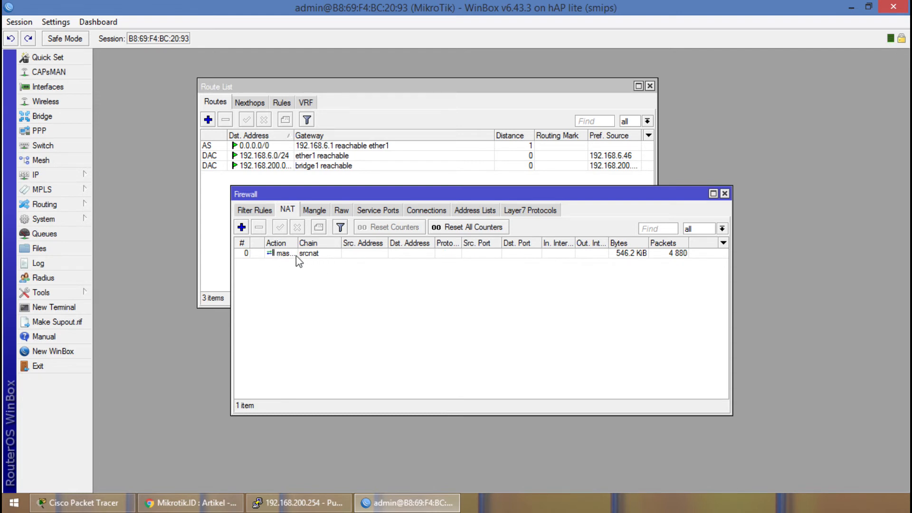
left_click_drag(300, 242, 354, 257)
Draft a new firewall NAT rule in the srcnat chain with masquerade as its action.
left_click(241, 227)
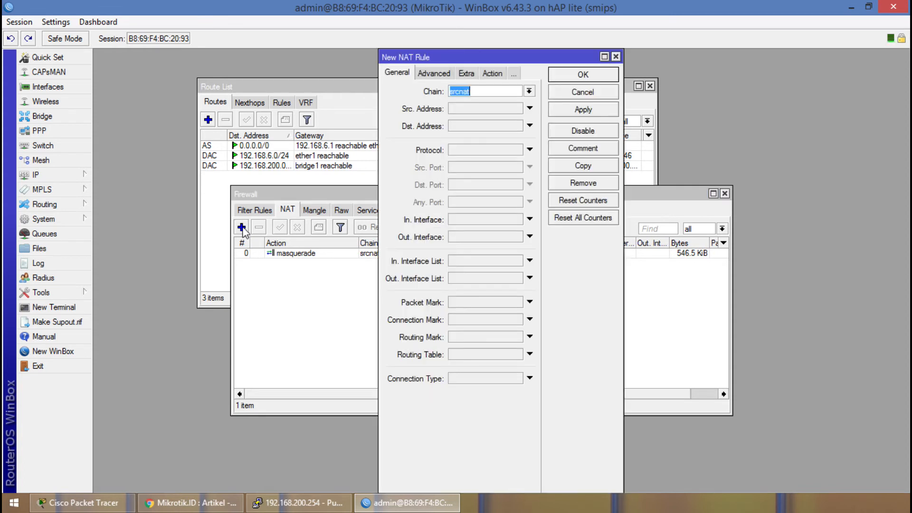
left_click(529, 92)
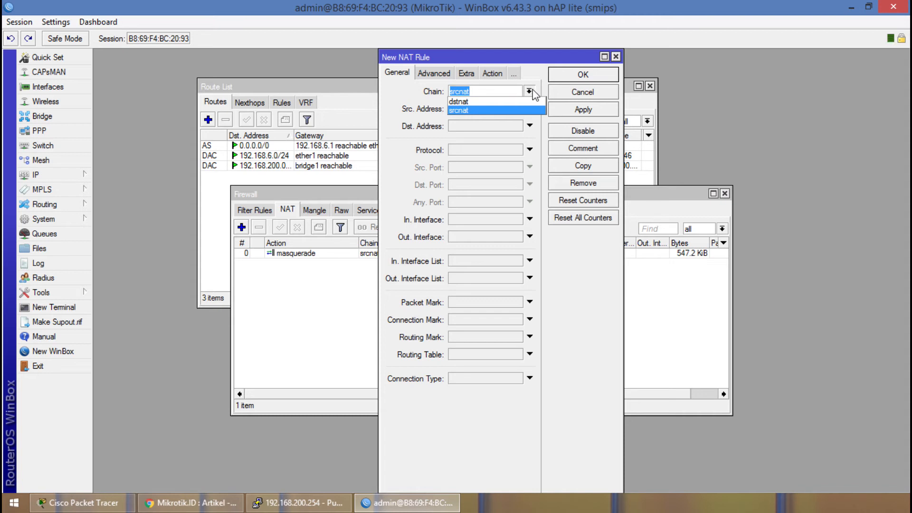
left_click(534, 91)
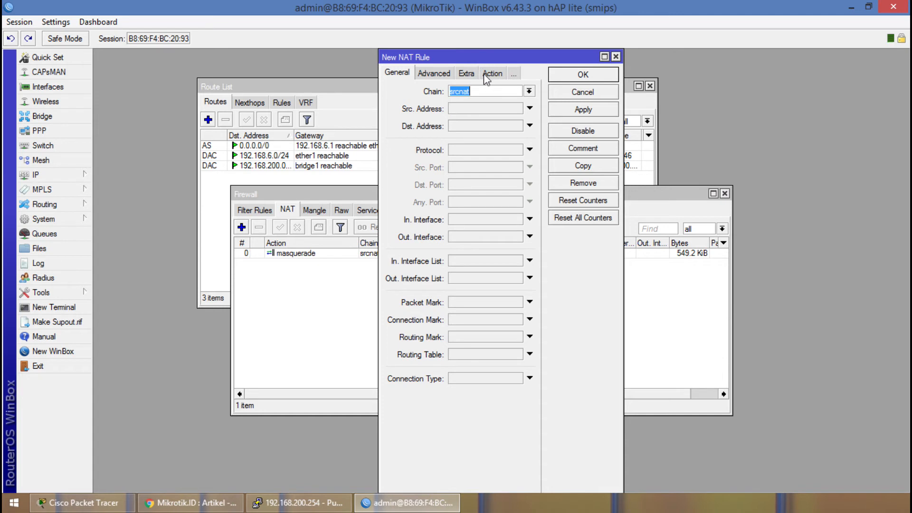
left_click(498, 73)
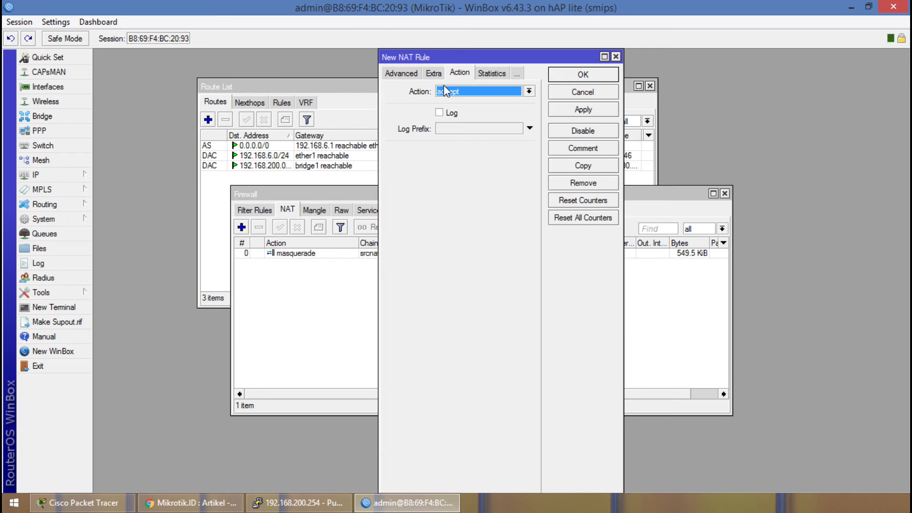
left_click(477, 93)
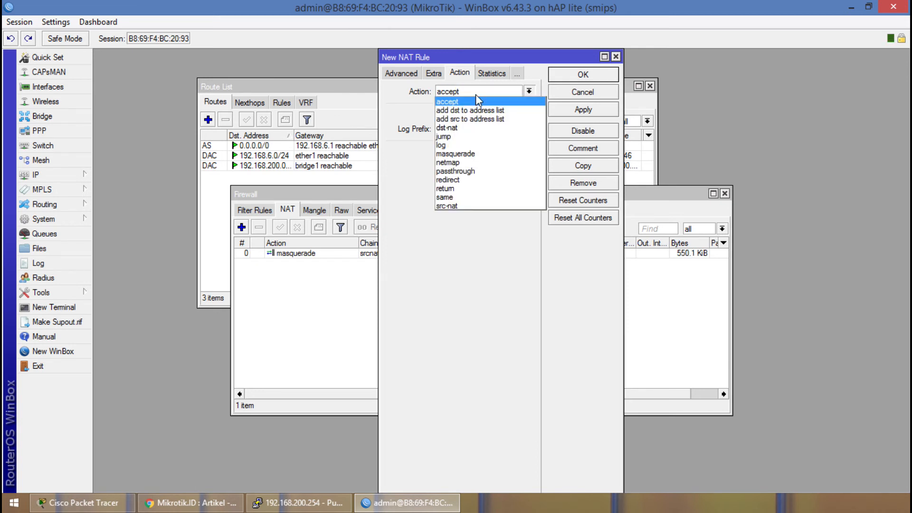
left_click(478, 153)
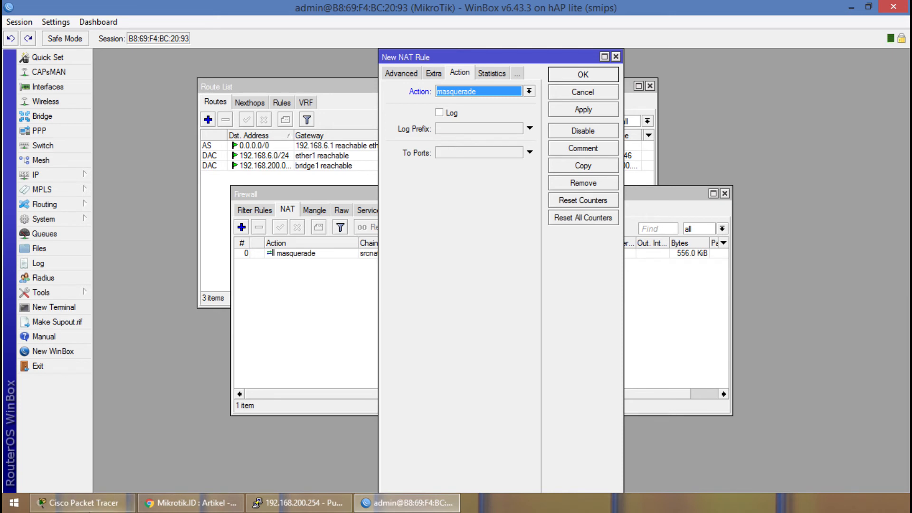
View the SNAT and DNAT topology in Cisco Packet Tracer, and return to WinBox to discard the new NAT rule.
left_click(80, 503)
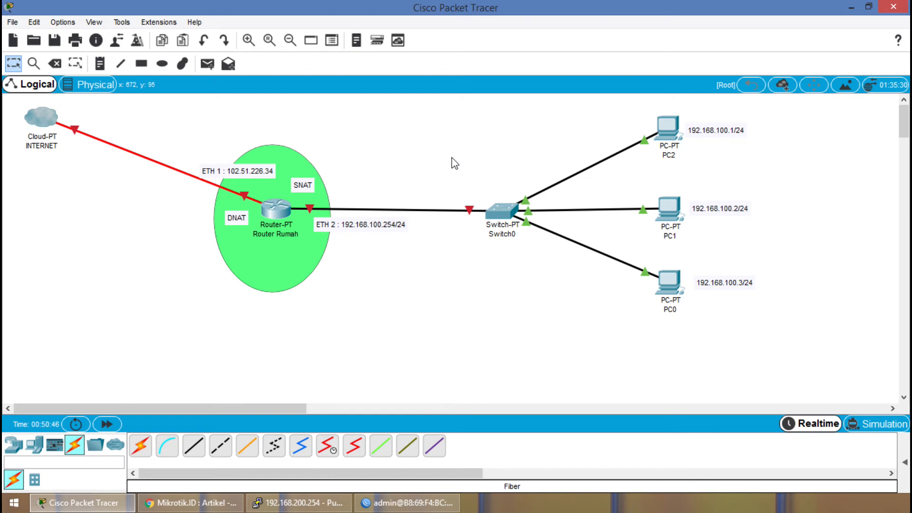
left_click(407, 502)
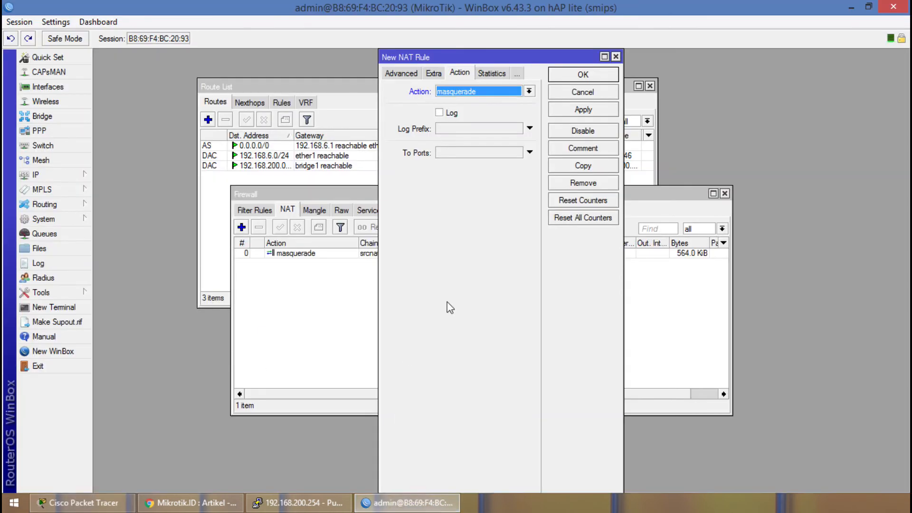
left_click(498, 74)
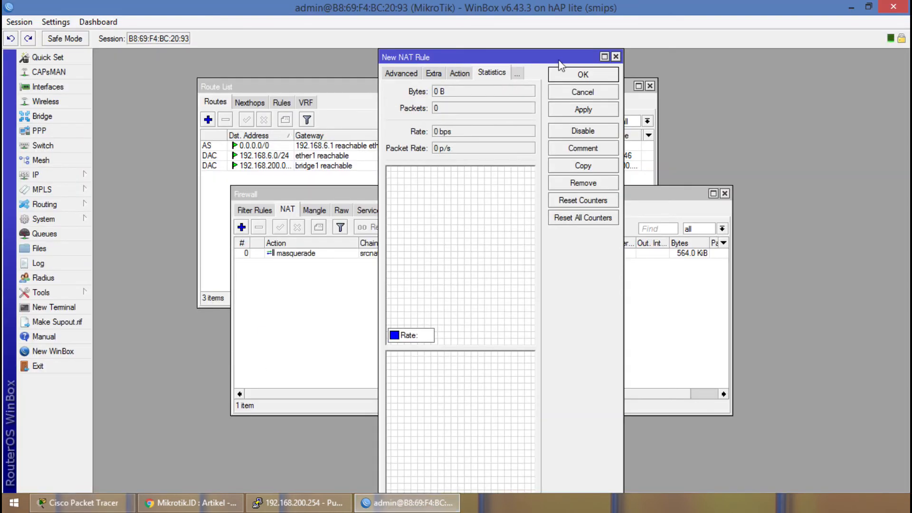
left_click(617, 56)
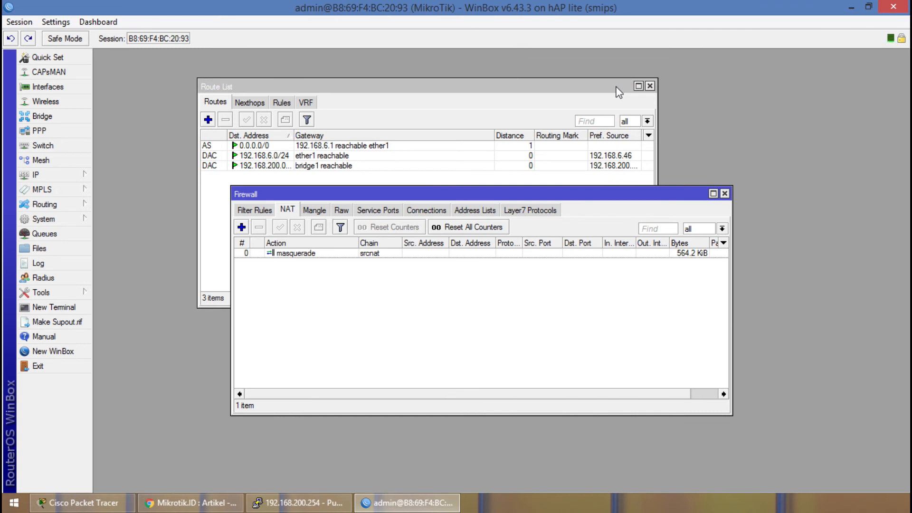
View the firewall's connections, address lists and Layer7 protocols.
left_click(434, 211)
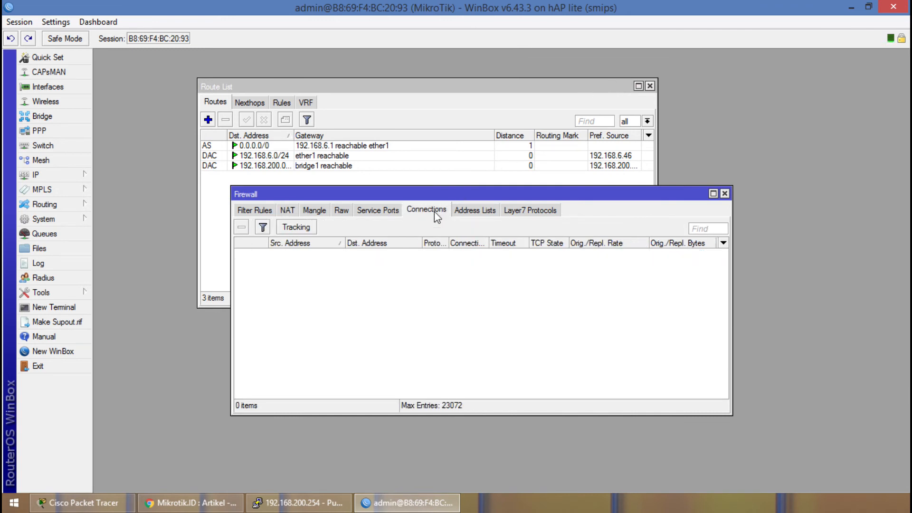
left_click(474, 211)
left_click(520, 211)
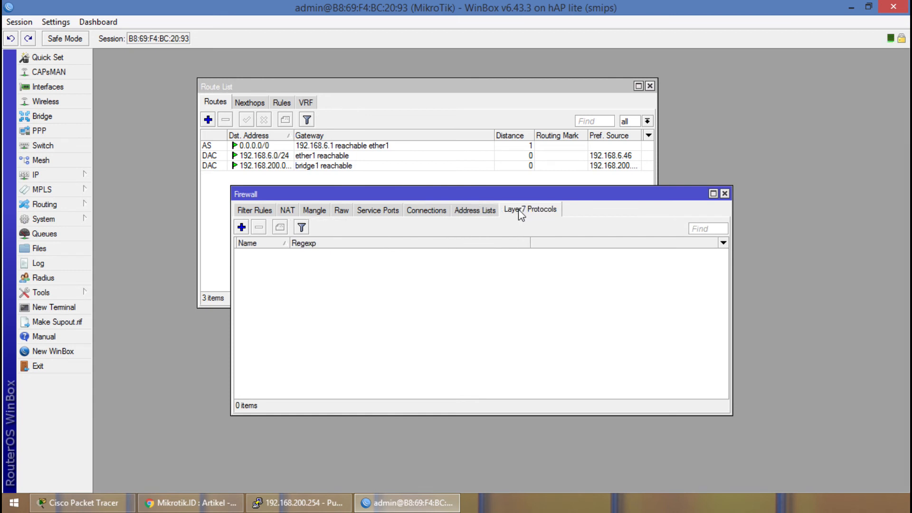
Preview the name and address fields of a new firewall address list entry, and close the form without saving.
left_click(480, 210)
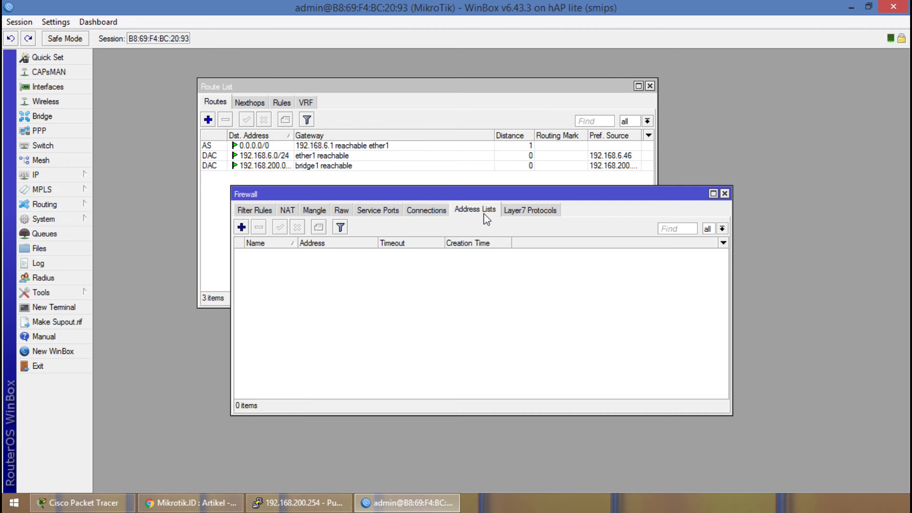
left_click(241, 227)
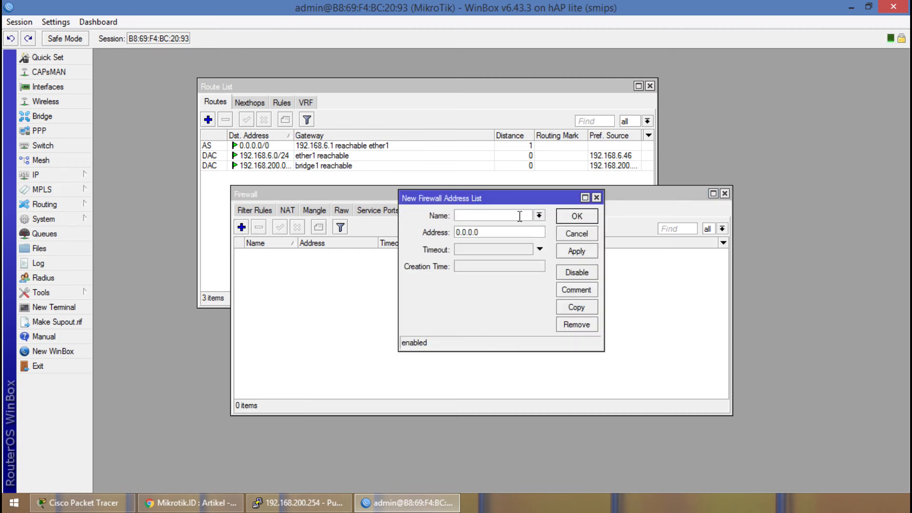
double_click(499, 233)
left_click(499, 232)
left_click(508, 218)
left_click(597, 199)
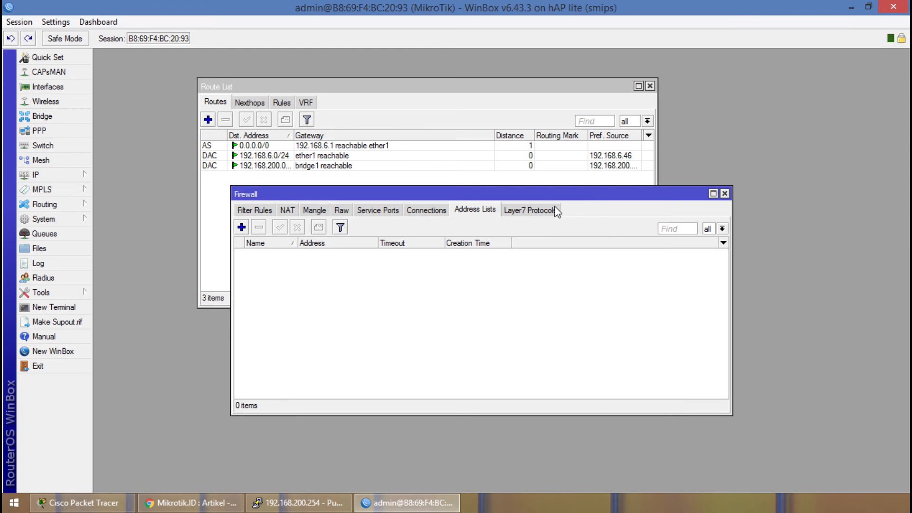
View the firewall's service ports and raw rules.
left_click(427, 211)
left_click(473, 210)
left_click(425, 214)
left_click(391, 210)
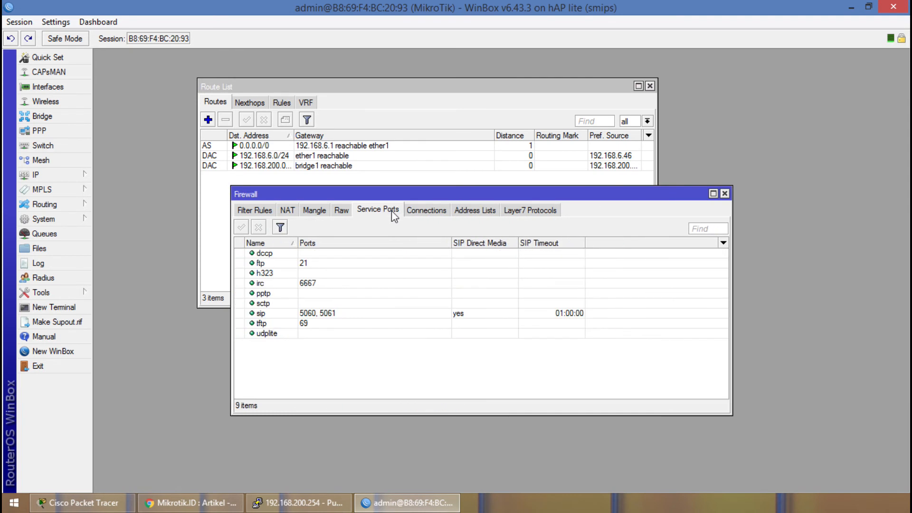
left_click(341, 211)
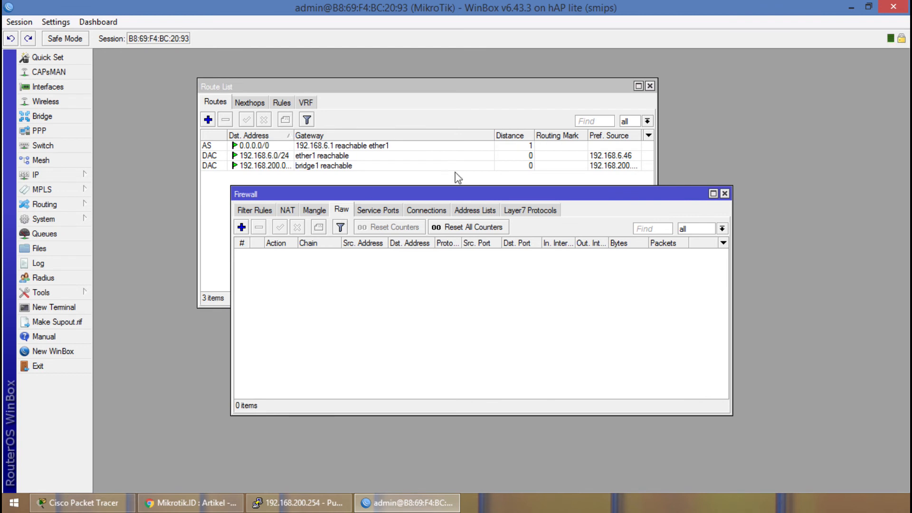
Close the firewall and route list windows and exit WinBox.
left_click(725, 194)
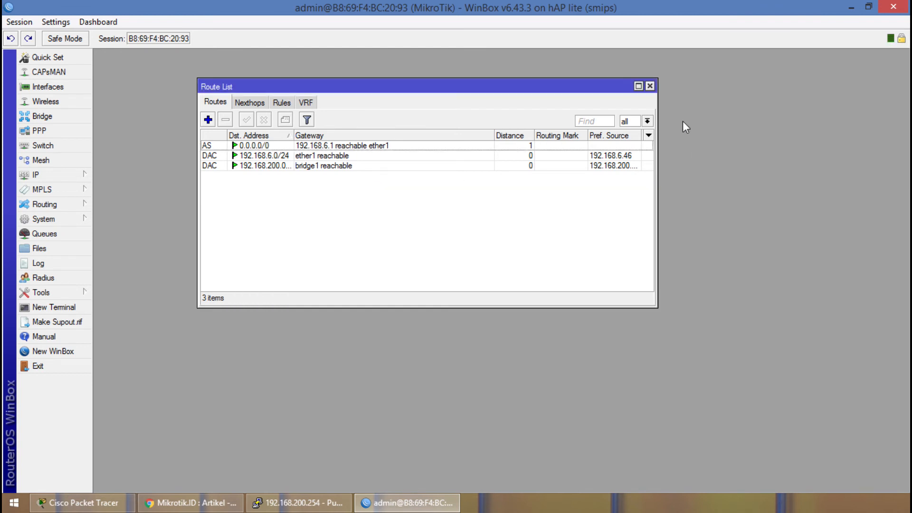
left_click(650, 86)
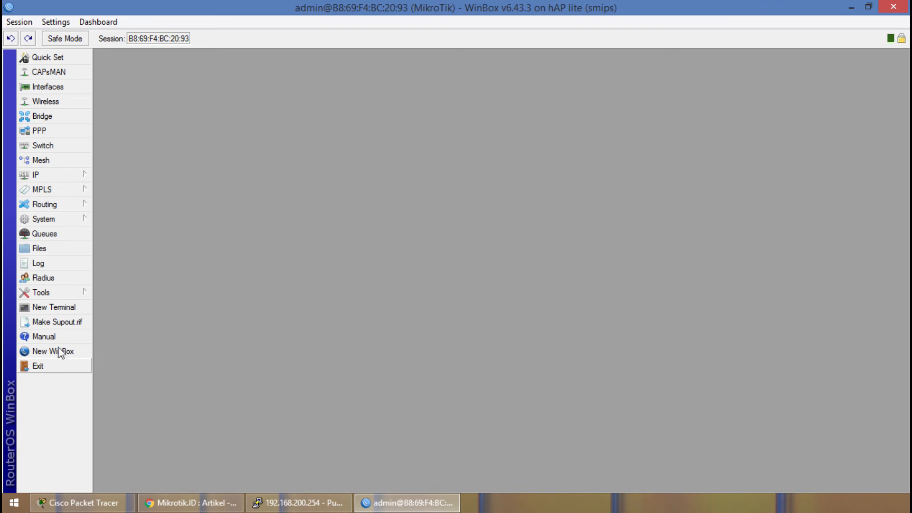
left_click(51, 371)
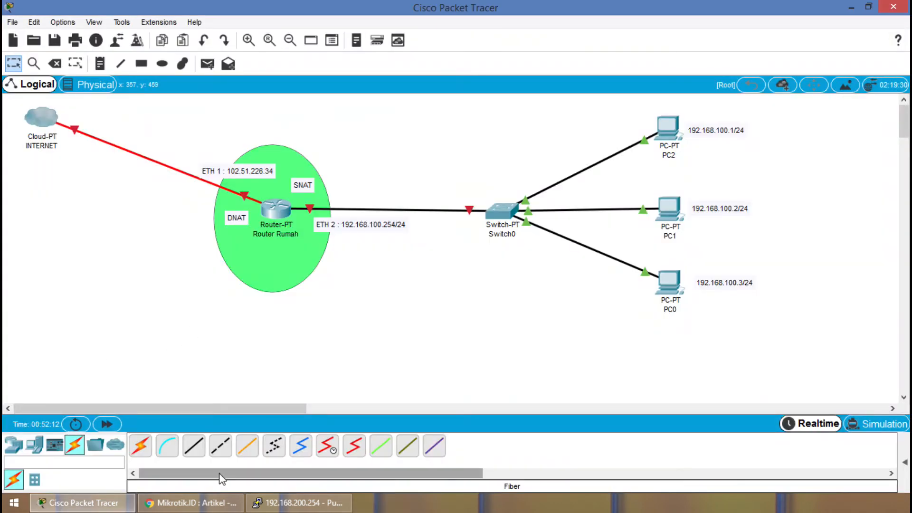
Switch to Oracle VM VirtualBox Manager and open the wizard for creating a new virtual machine.
key("alt+Tab")
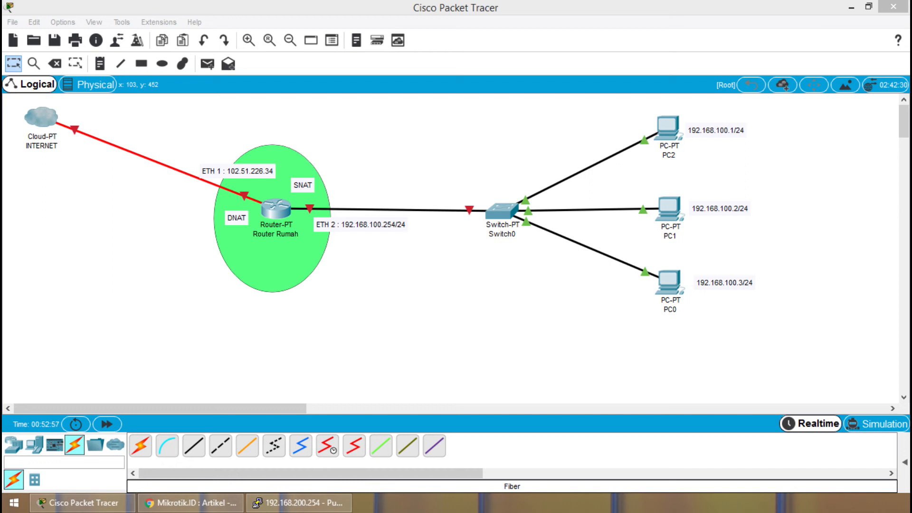
left_click_drag(0, 111, 411, 62)
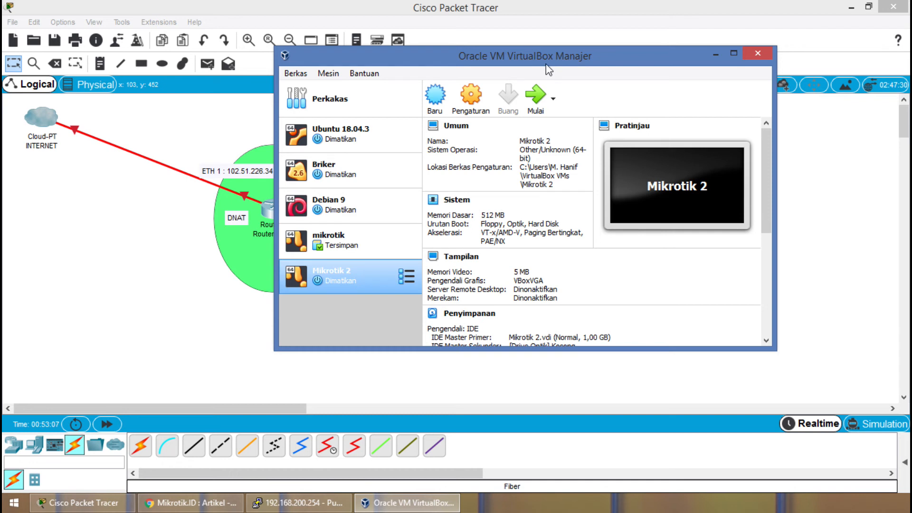
left_click(442, 98)
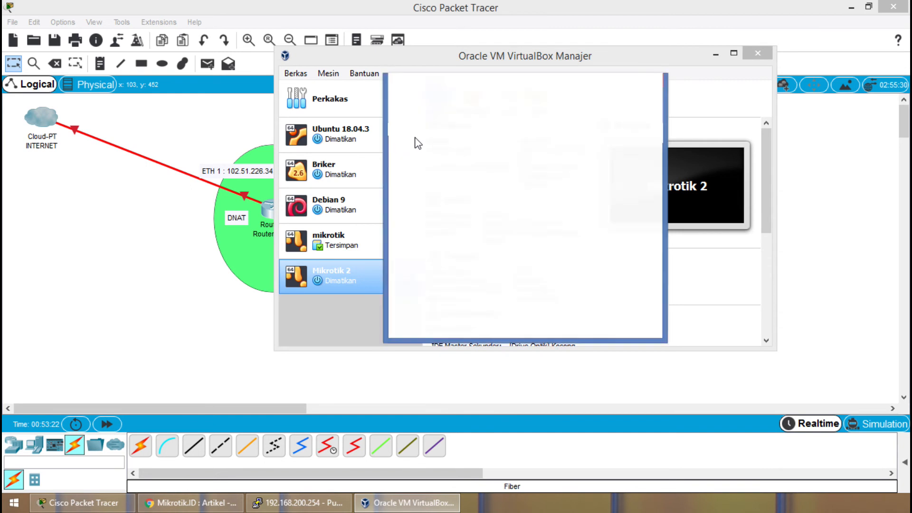
left_click_drag(464, 90, 372, 121)
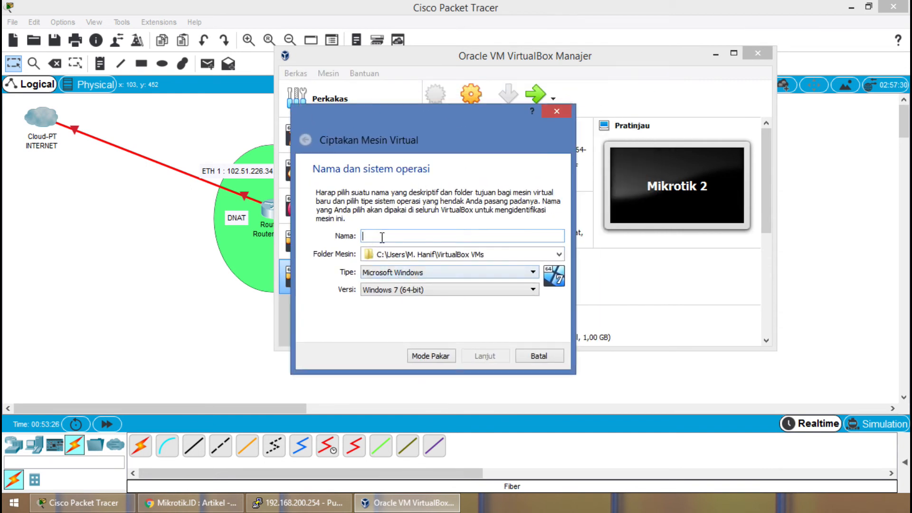
Demonstrate setting the new virtual machine's type to Linux and version to Other Linux (64-bit), and cancel the wizard.
left_click(403, 275)
left_click(404, 275)
left_click(405, 276)
left_click(404, 280)
left_click(400, 290)
left_click(399, 293)
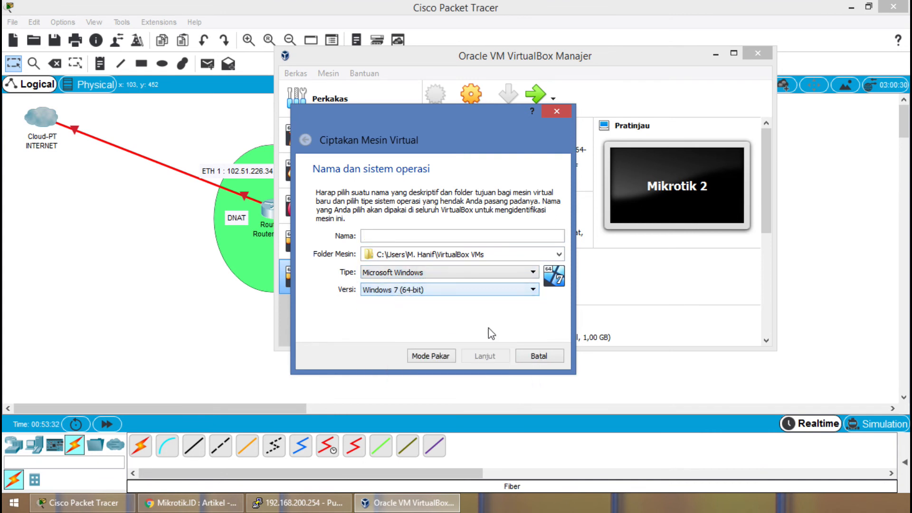
left_click(457, 276)
left_click(451, 292)
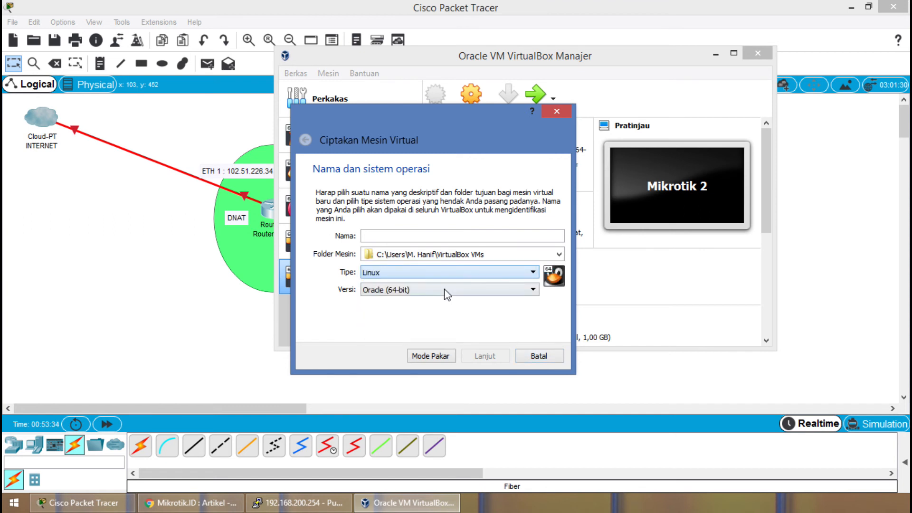
left_click(448, 290)
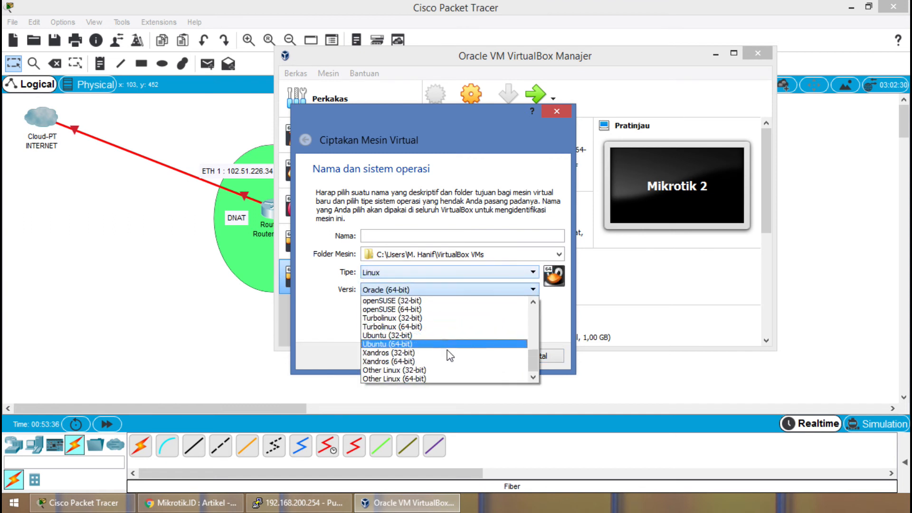
left_click(450, 382)
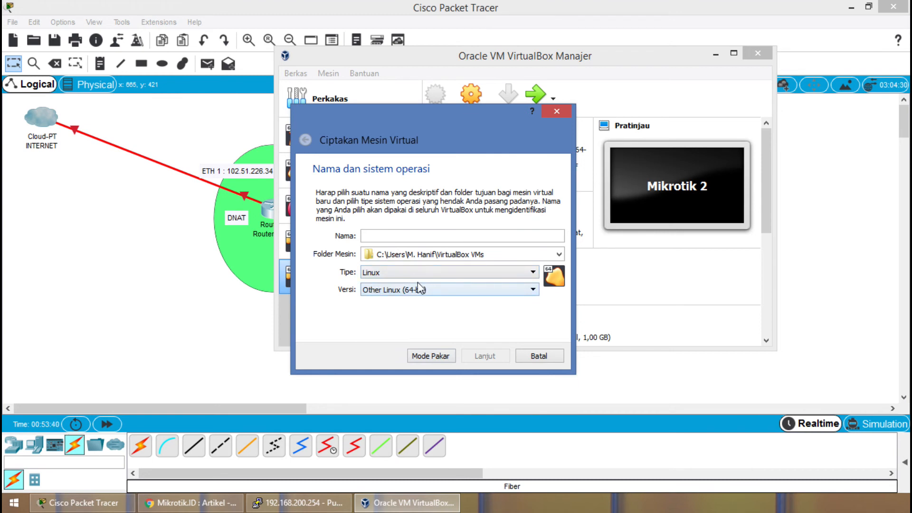
left_click(409, 236)
left_click(540, 356)
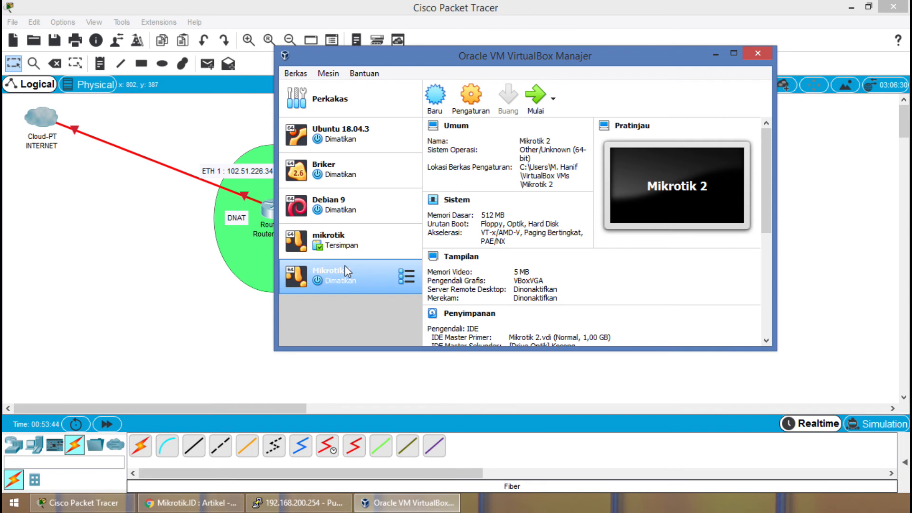
Examine the management actions available for the Mikrotik 2 virtual machine.
right_click(360, 273)
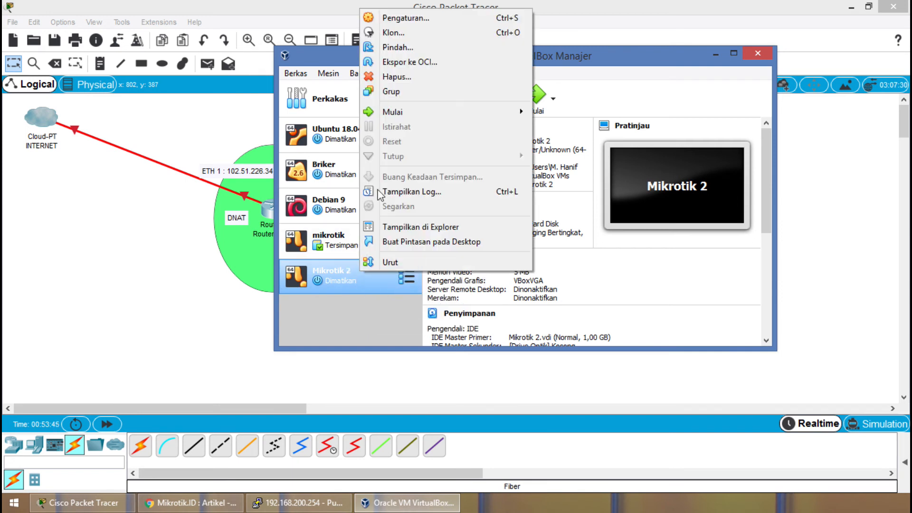
left_click(344, 287)
right_click(343, 276)
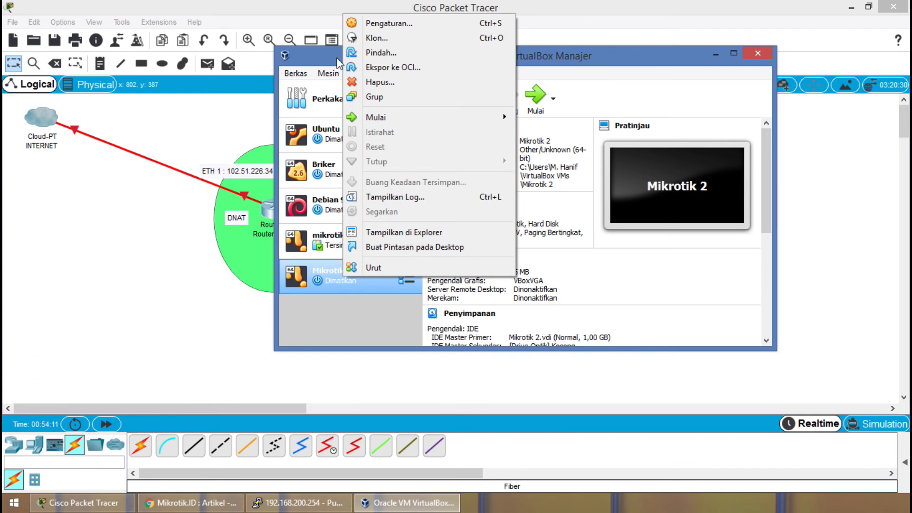
Open the settings of the Mikrotik 2 virtual machine and examine its system and display options.
left_click(346, 309)
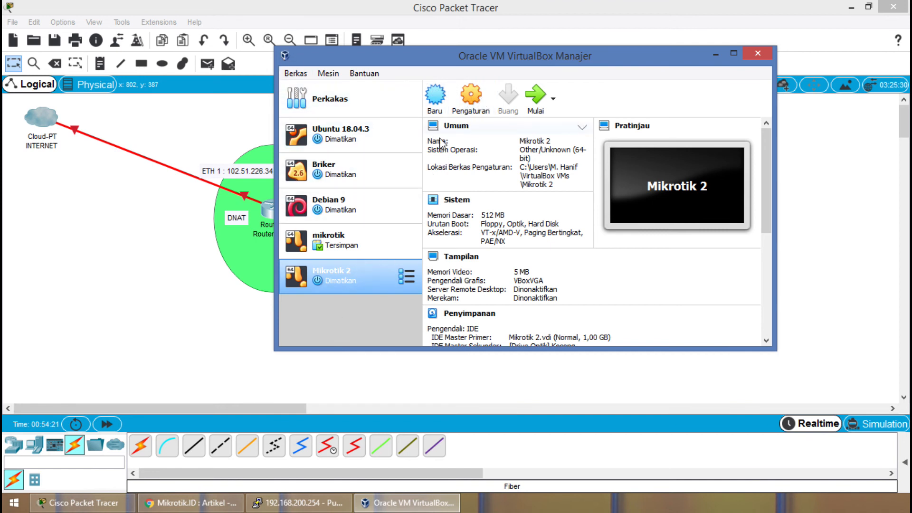
left_click(464, 98)
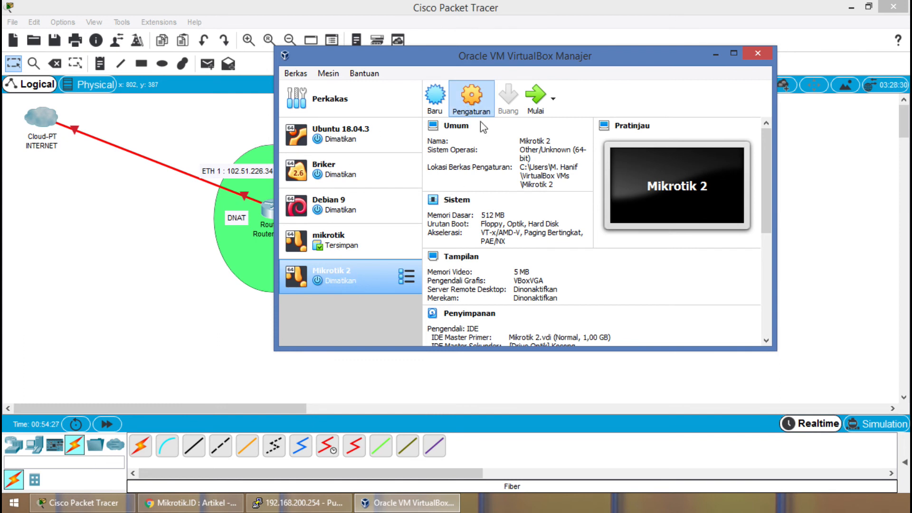
left_click(467, 100)
left_click(472, 112)
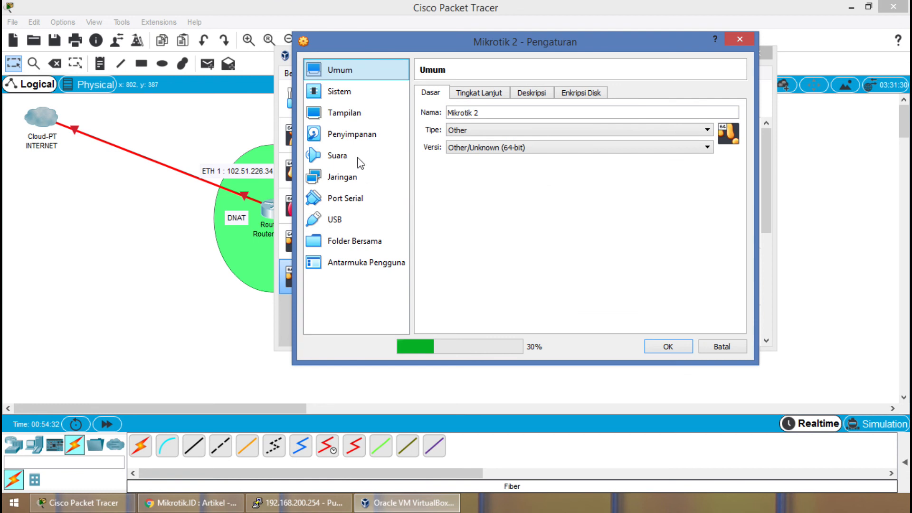
left_click(363, 92)
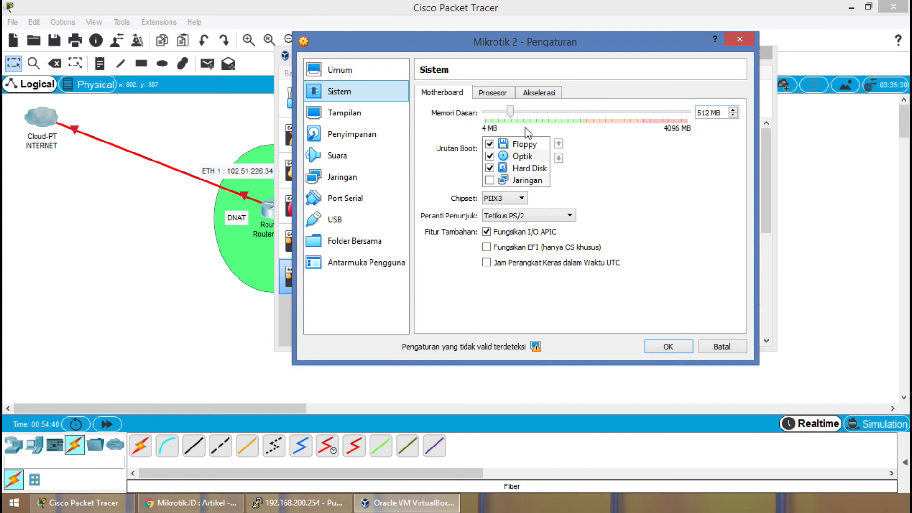
left_click(341, 118)
left_click(347, 93)
left_click(351, 112)
left_click(357, 132)
left_click(357, 118)
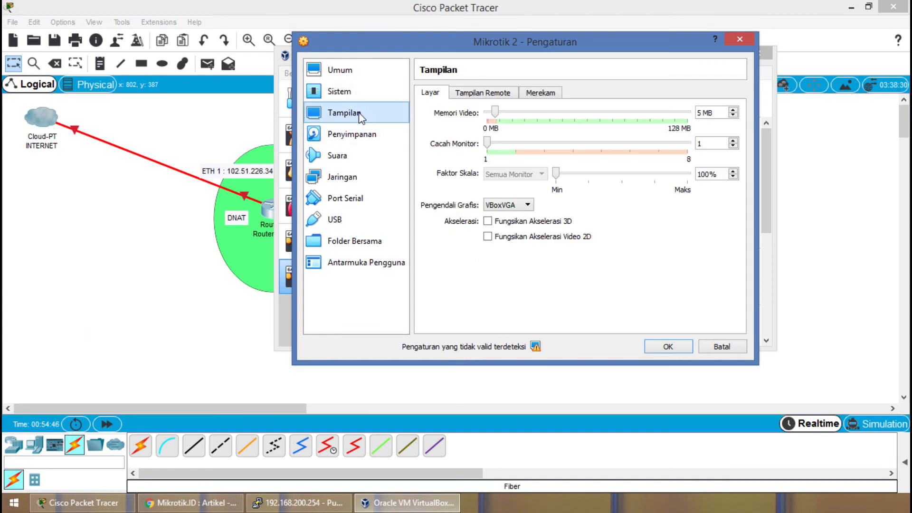
Review the system and general settings of Mikrotik 2, and cancel the settings dialog without changing anything.
left_click(358, 93)
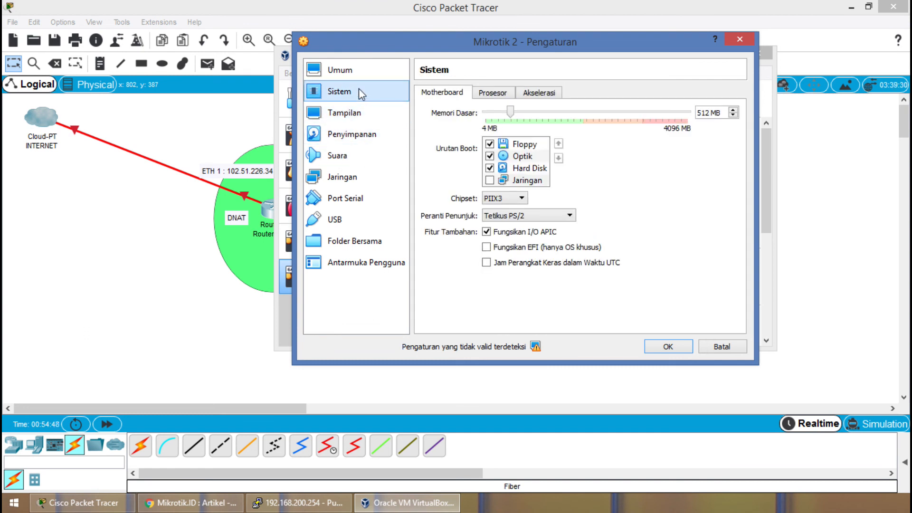
left_click(362, 77)
left_click(364, 92)
left_click(370, 112)
left_click(364, 86)
left_click(368, 73)
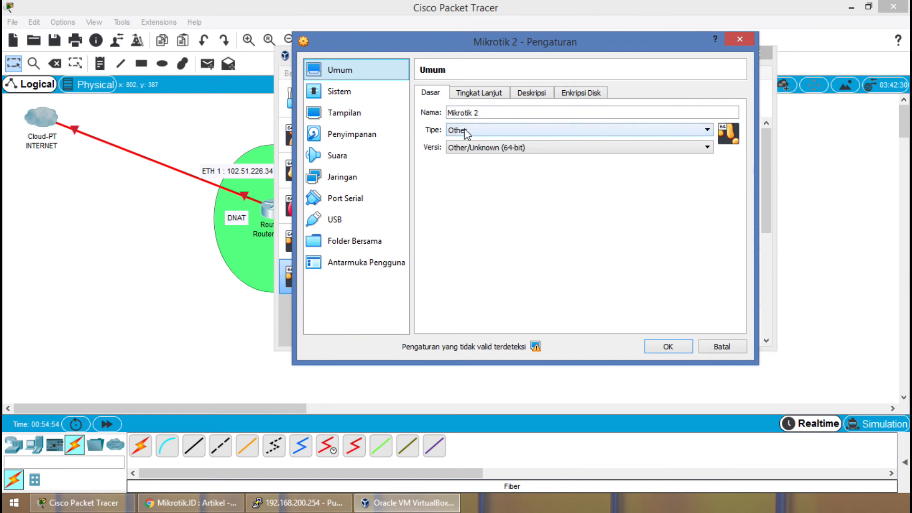
left_click(709, 347)
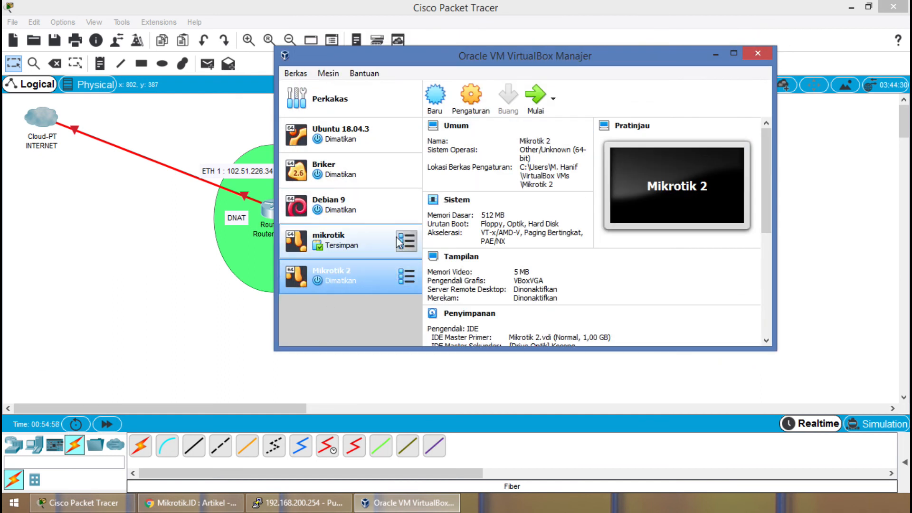
Start the Mikrotik 2 virtual machine and exit Cisco Packet Tracer without saving.
left_click(537, 100)
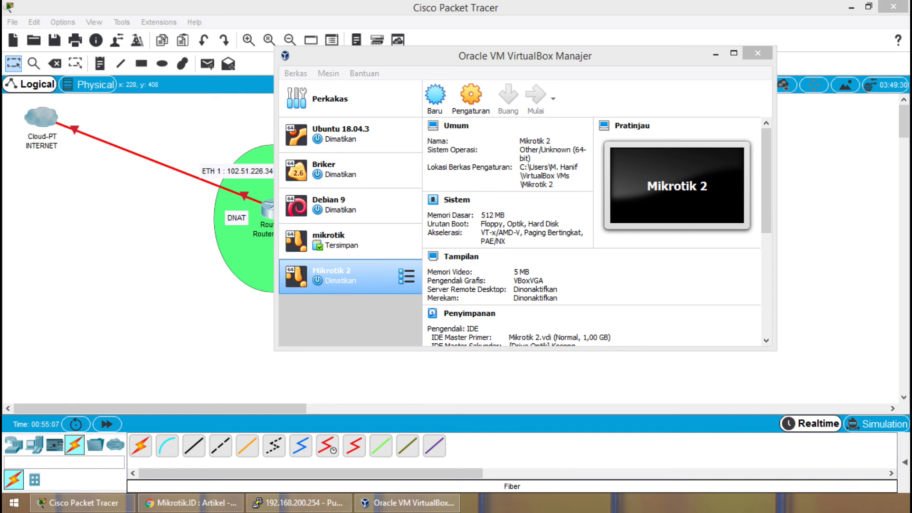
left_click(201, 307)
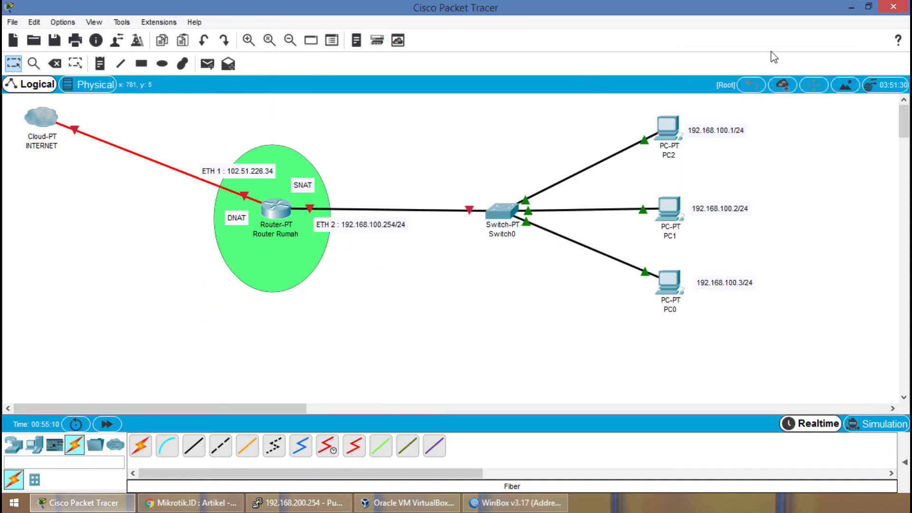
left_click(895, 7)
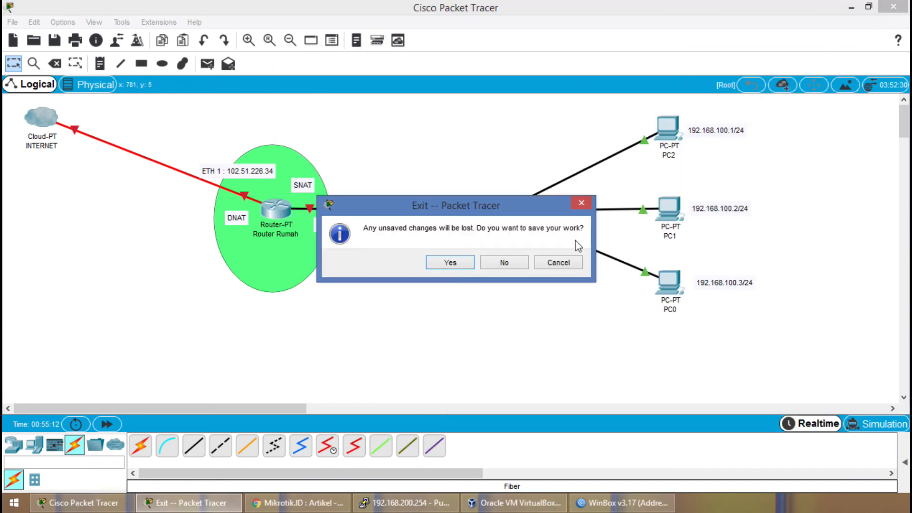
left_click(517, 262)
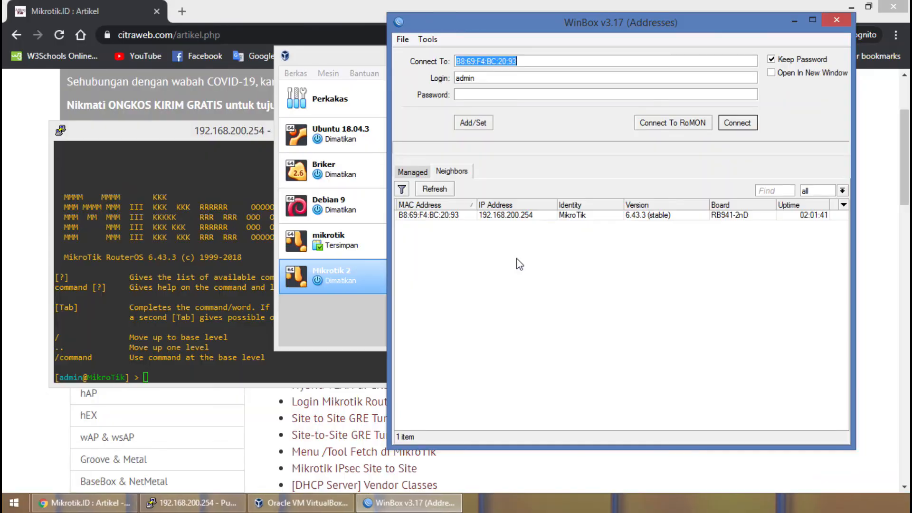
Move the VirtualBox Manager window away from the WinBox login window.
left_click(543, 212)
left_click_drag(344, 59, 104, 92)
left_click(606, 317)
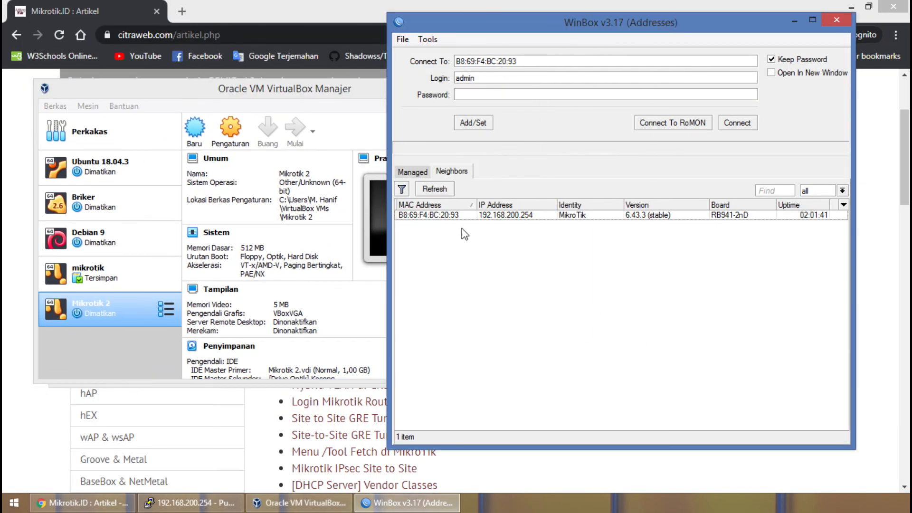
Point out the RB941-2nD router in WinBox's neighbor list by selecting its MAC address entry.
left_click(454, 218)
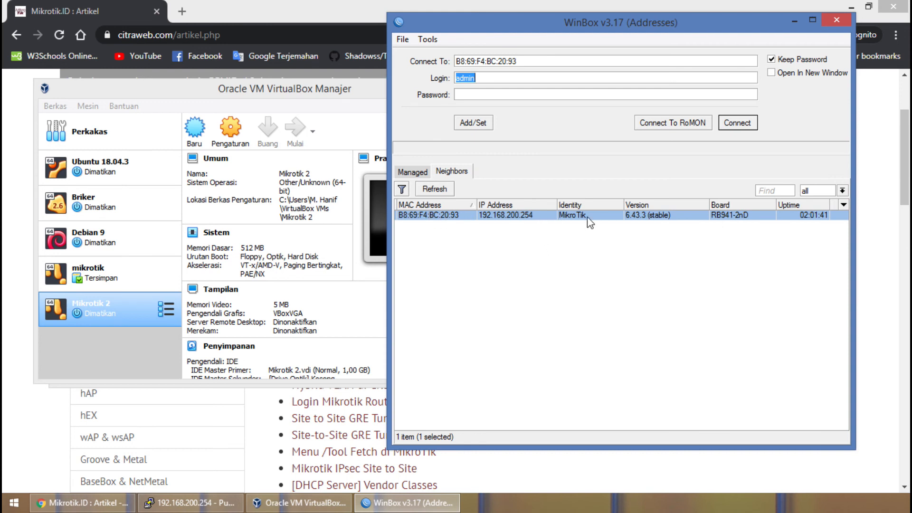
left_click(523, 268)
left_click(439, 216)
left_click(475, 241)
left_click(451, 216)
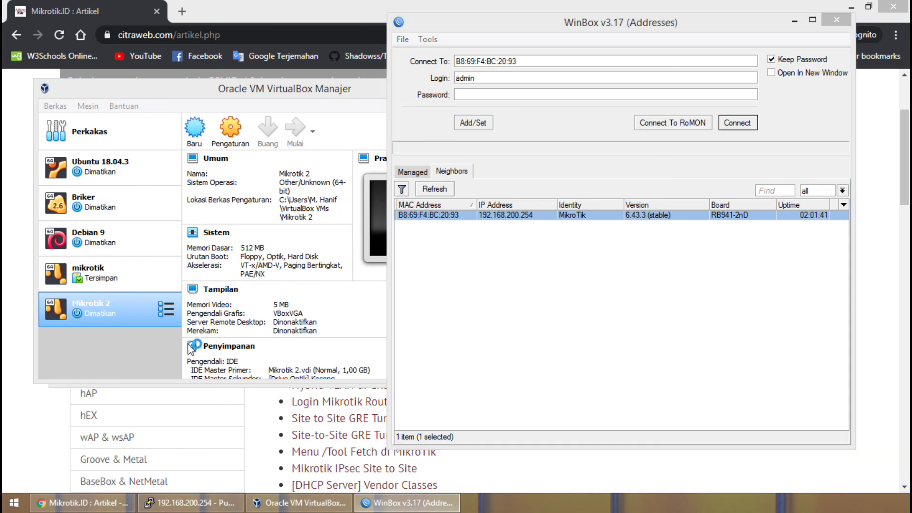
Switch to VirtualBox Manager, bring up the Mikrotik 2 virtual machine and move its console window clear of the machine list.
left_click(313, 96)
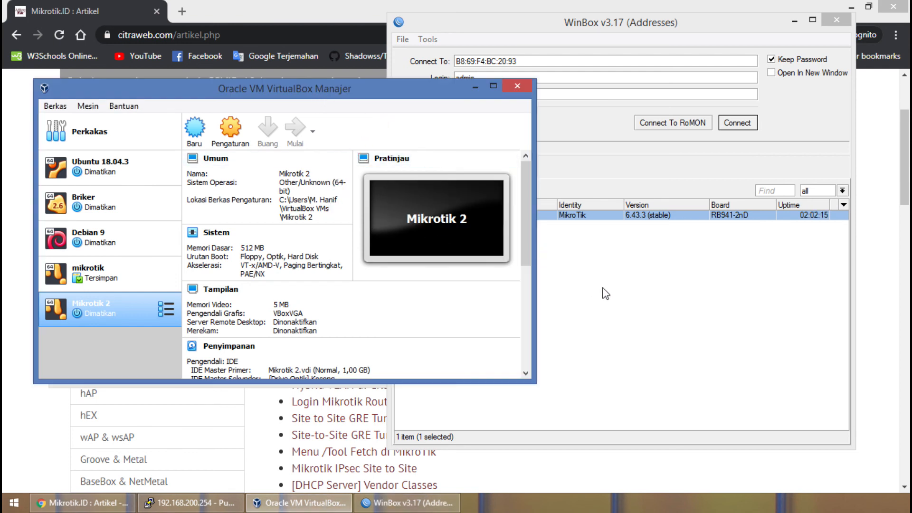
double_click(120, 320)
left_click(114, 316)
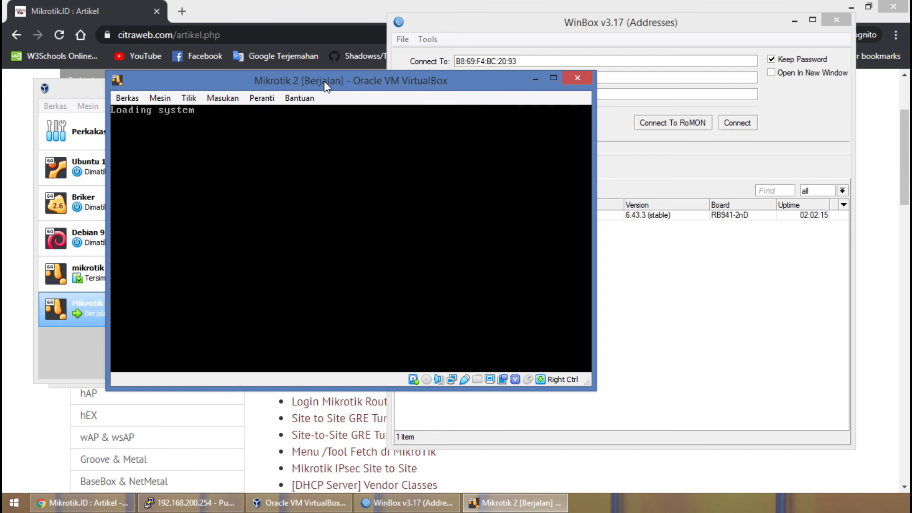
left_click_drag(324, 81, 465, 134)
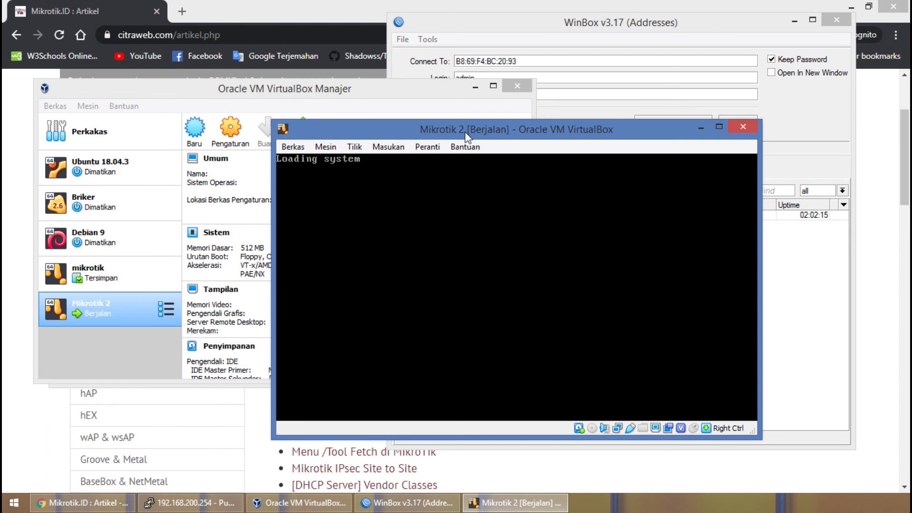
left_click_drag(527, 134, 548, 172)
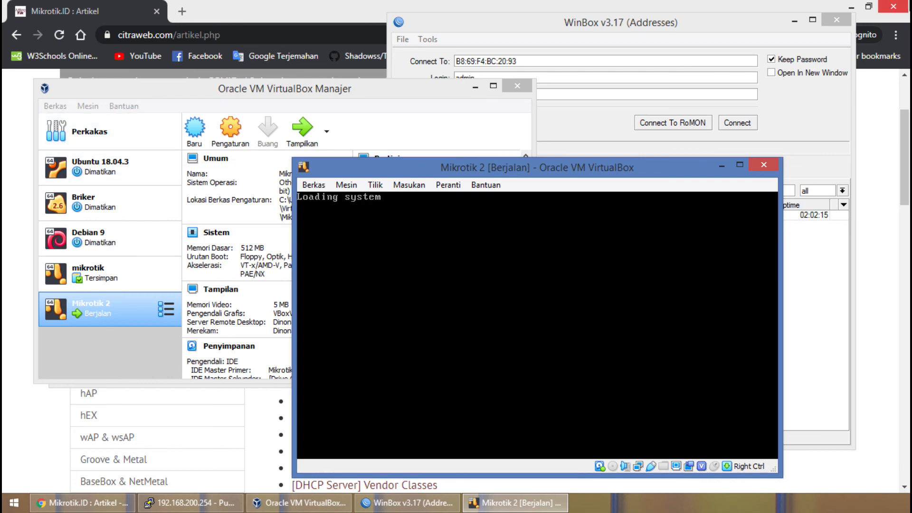
Close the Chrome browser, and dismiss the mouse capture notice in the Mikrotik 2 console.
left_click(885, 107)
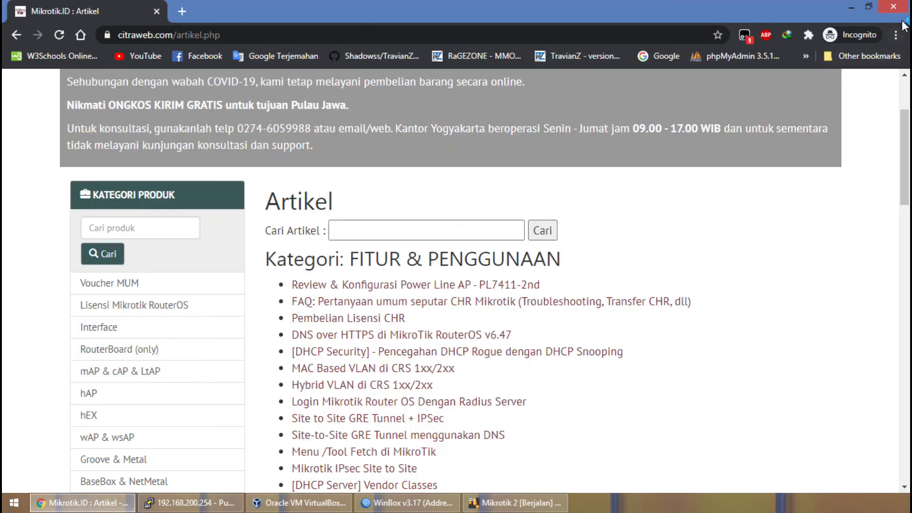
left_click(895, 6)
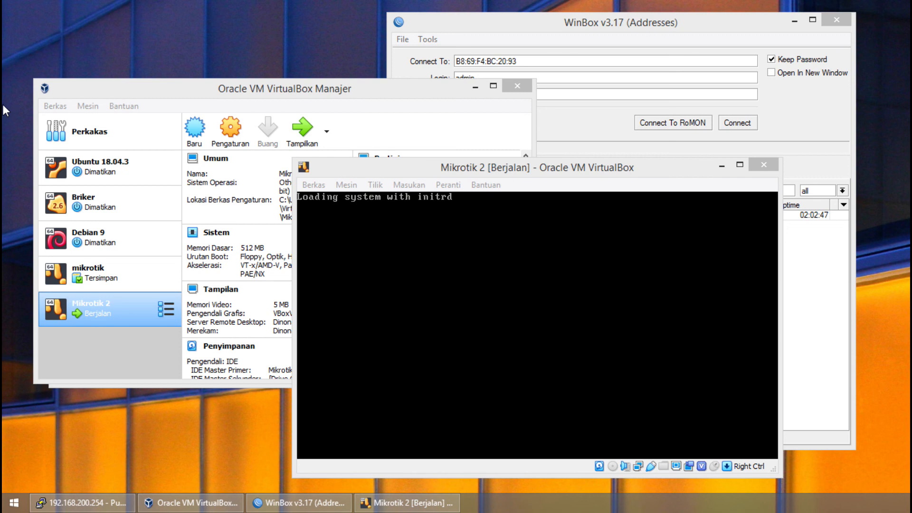
left_click(537, 317)
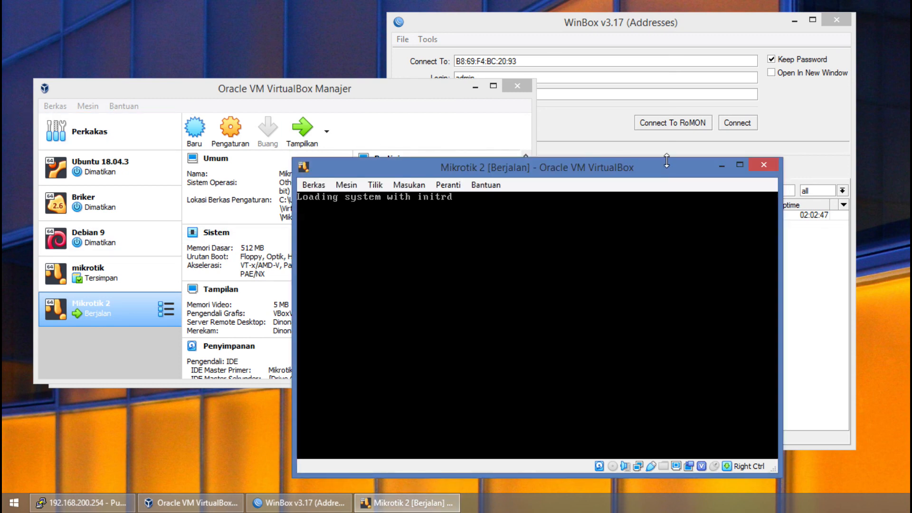
left_click(518, 223)
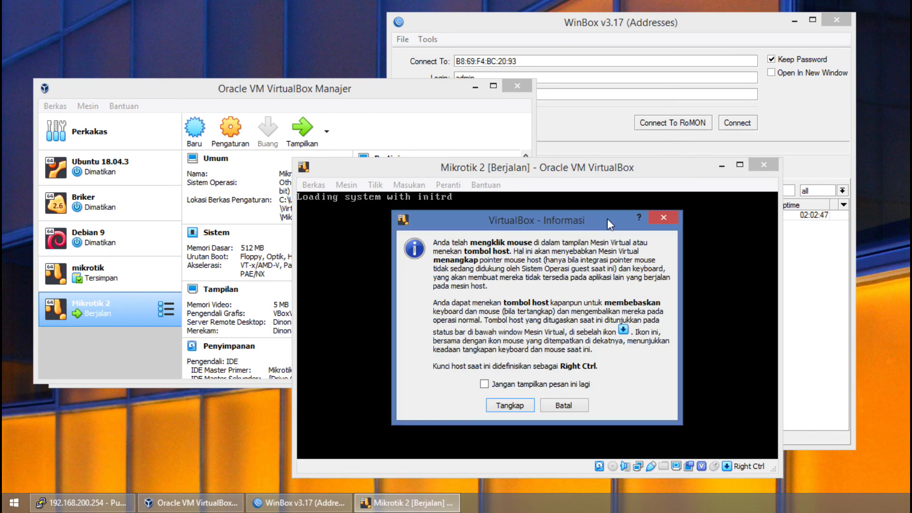
left_click(671, 219)
Move the Mikrotik 2 console window away from WinBox, and log in to the console as admin.
left_click_drag(629, 173, 394, 131)
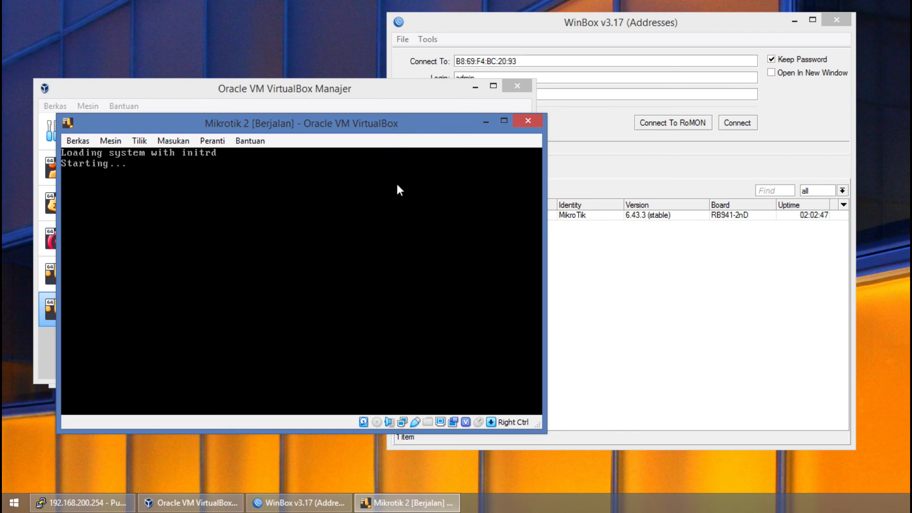
left_click_drag(163, 127, 163, 166)
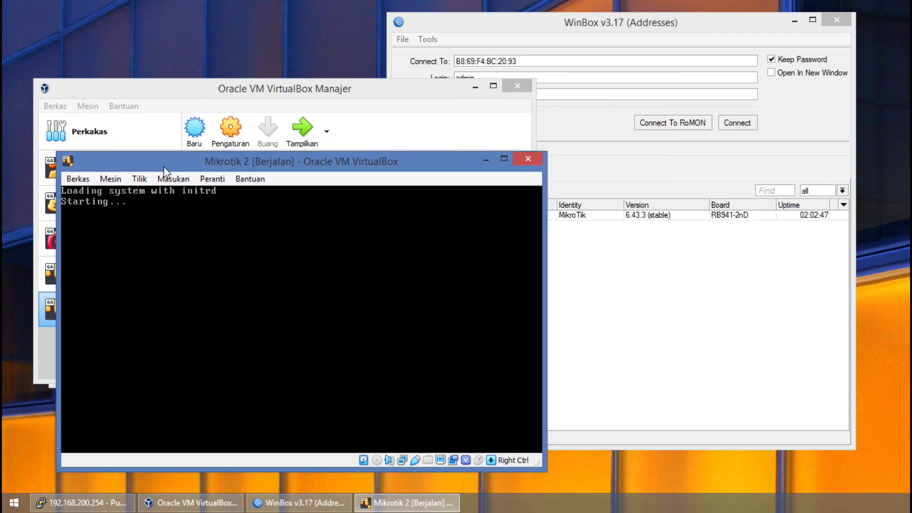
left_click_drag(180, 164, 149, 185)
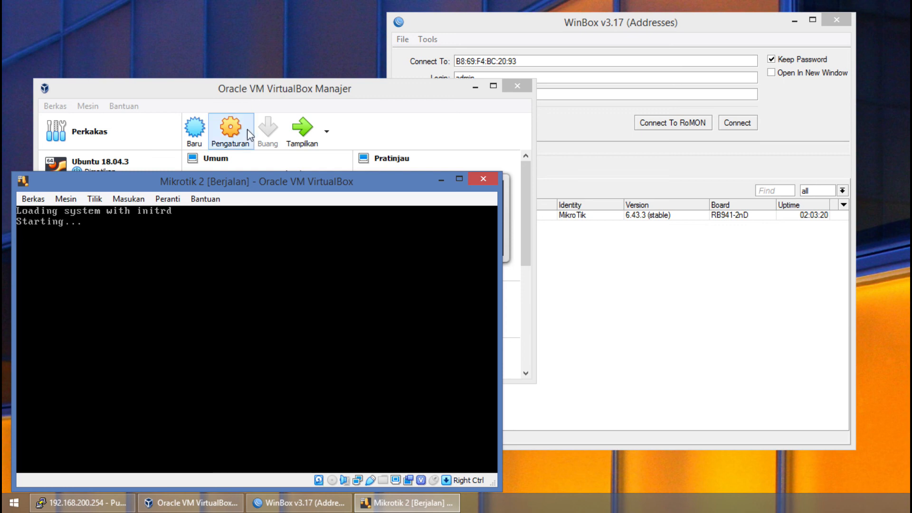
left_click_drag(243, 186, 241, 178)
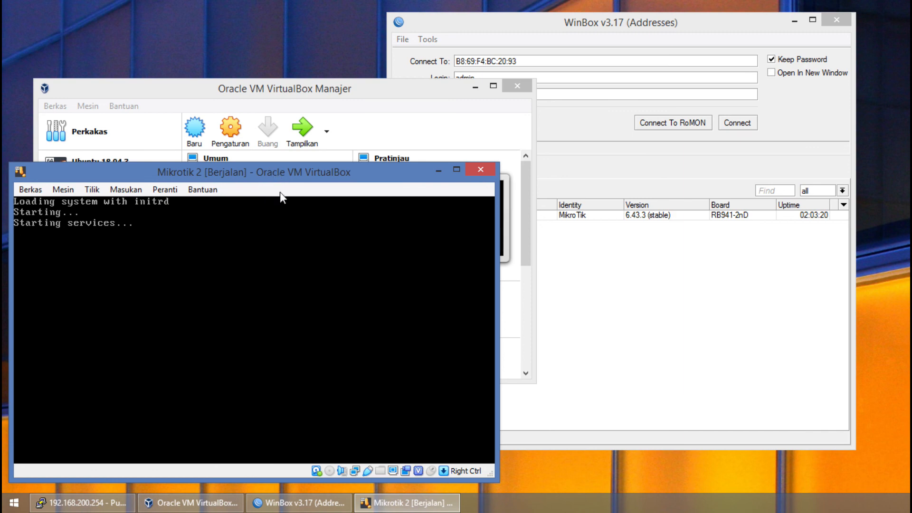
left_click_drag(178, 170, 171, 188)
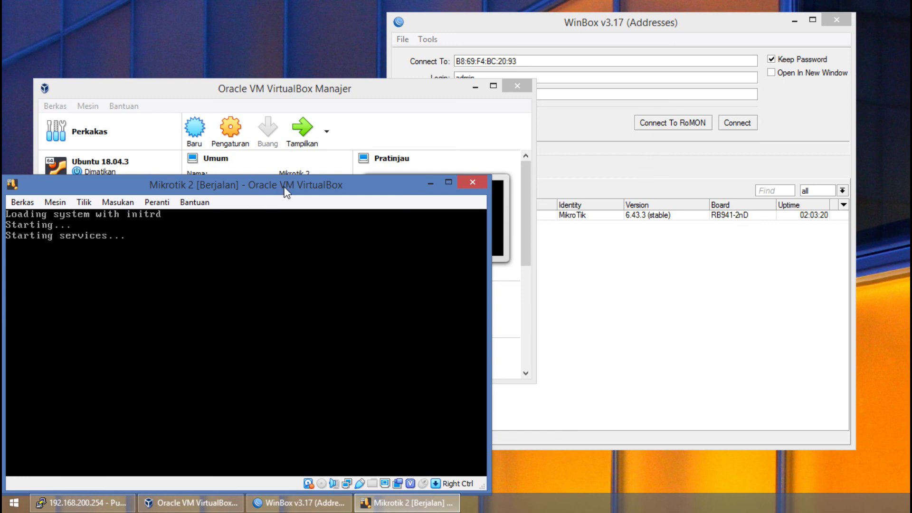
left_click_drag(284, 187, 290, 184)
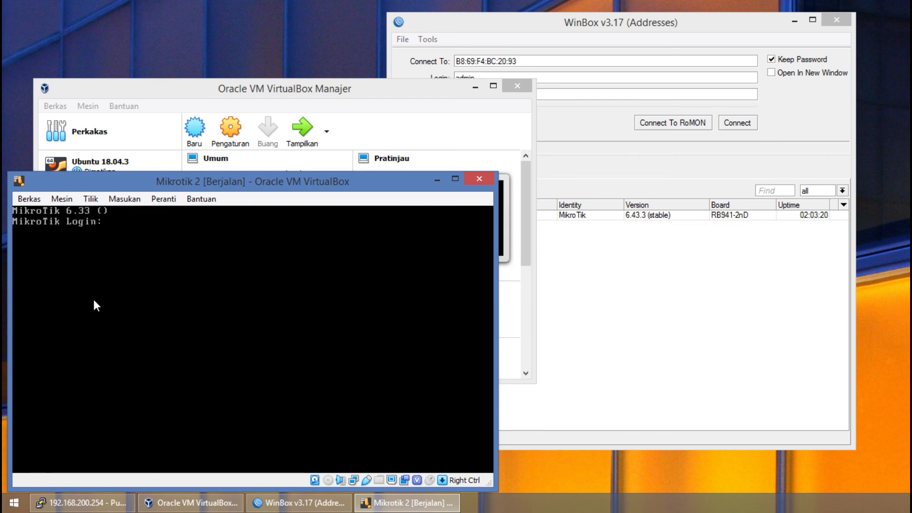
type("admin")
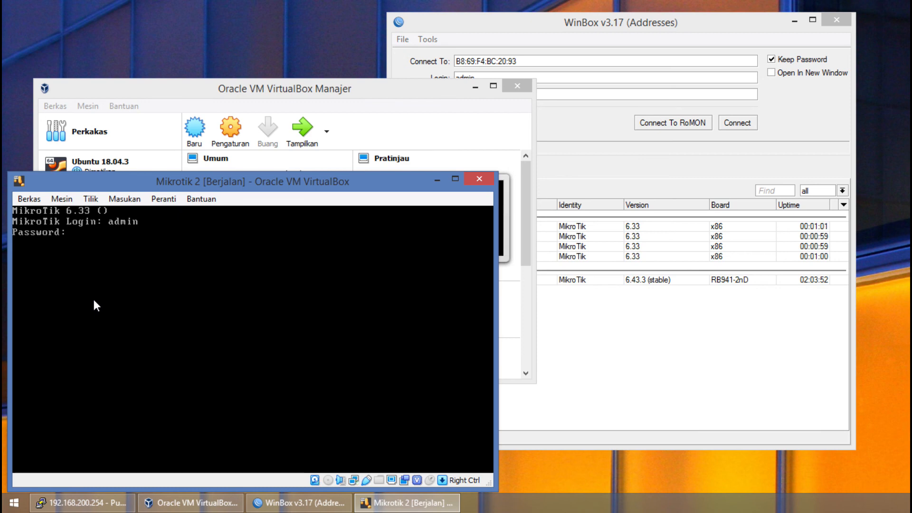
Switch to WinBox and connect as admin to the virtual router with MAC address 08:00:27:E3:07:F3 from the neighbor list.
left_click(594, 145)
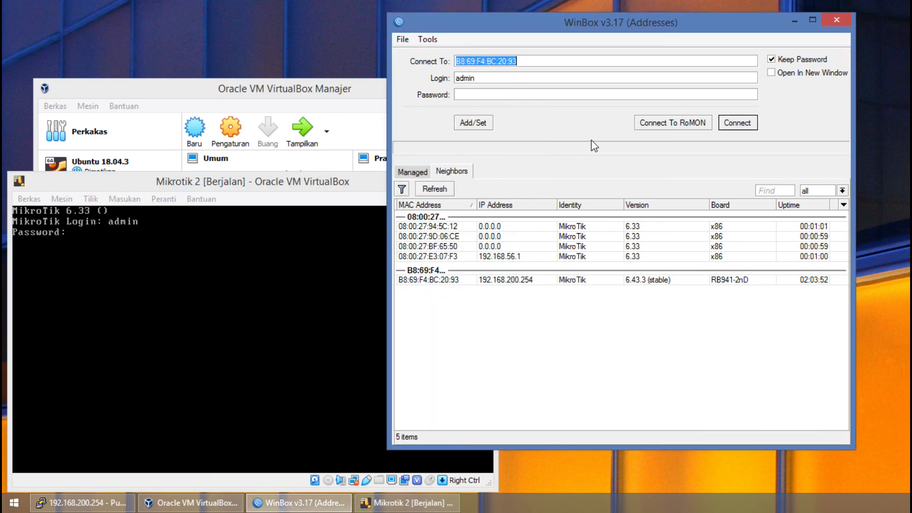
left_click(508, 264)
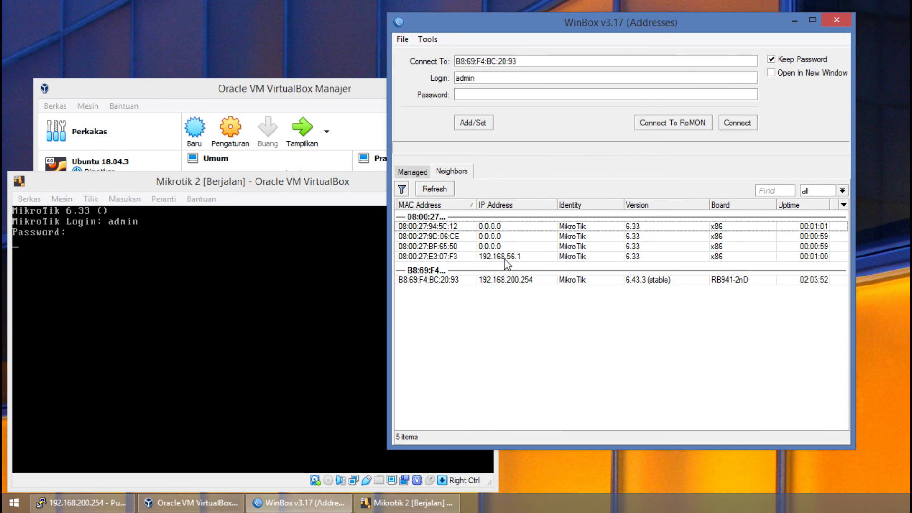
left_click(441, 256)
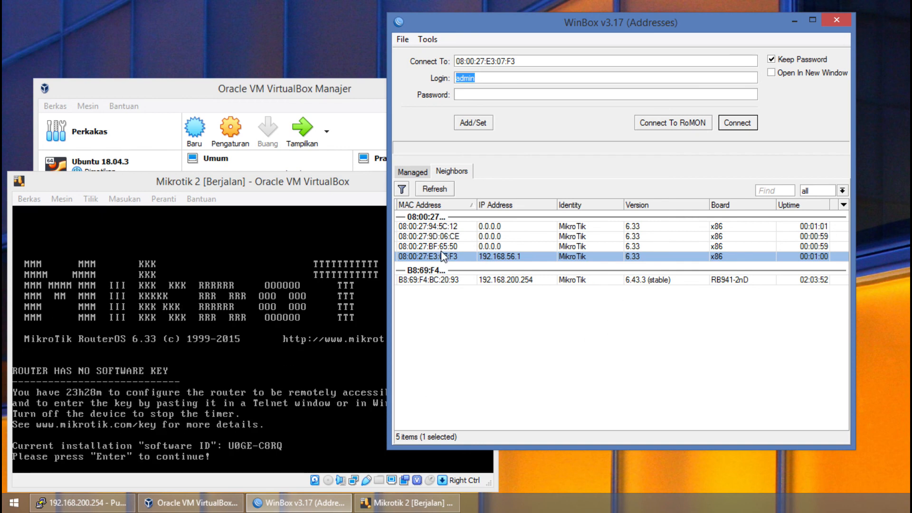
left_click(743, 123)
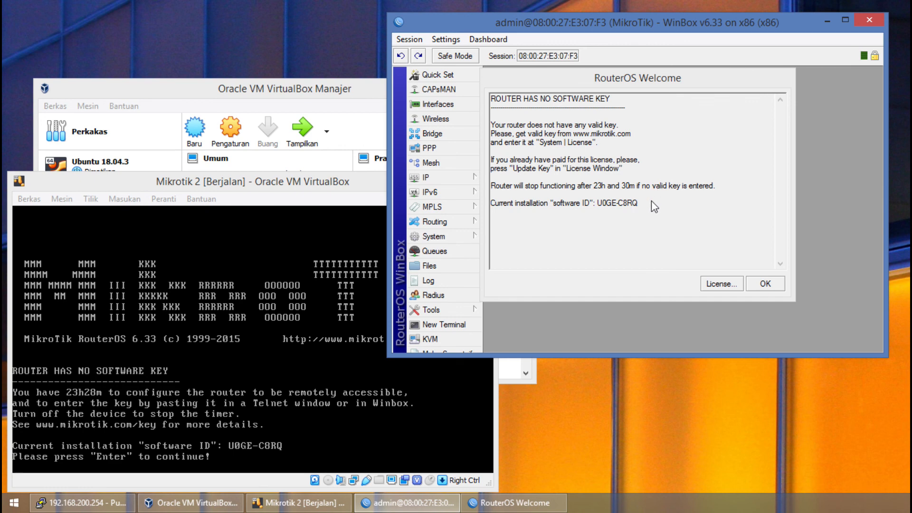
left_click(745, 268)
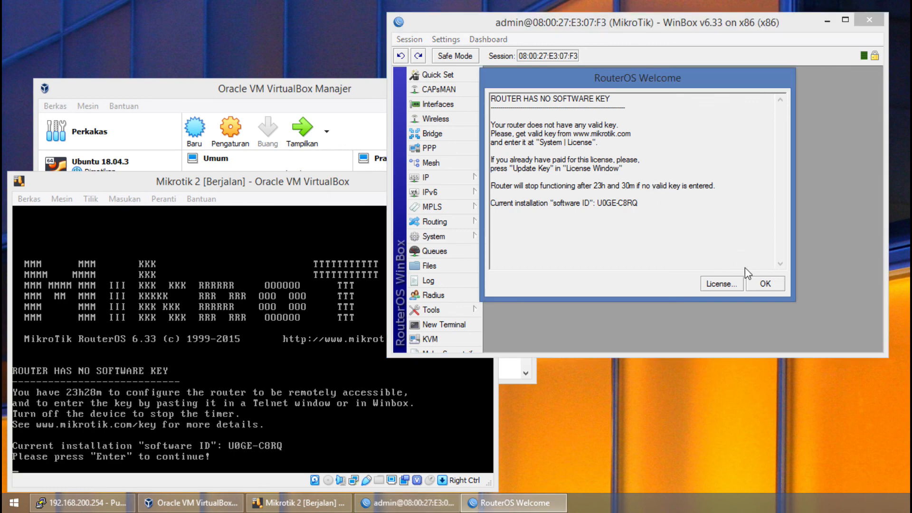
Dismiss the RouterOS license notice, and check the IP address list and the interfaces offered for a new address without adding one.
left_click(764, 288)
left_click(456, 177)
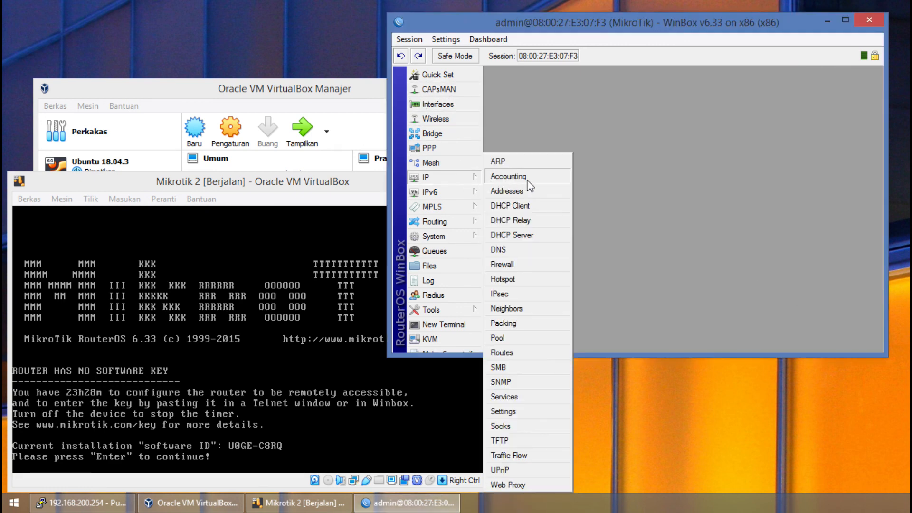
left_click(516, 189)
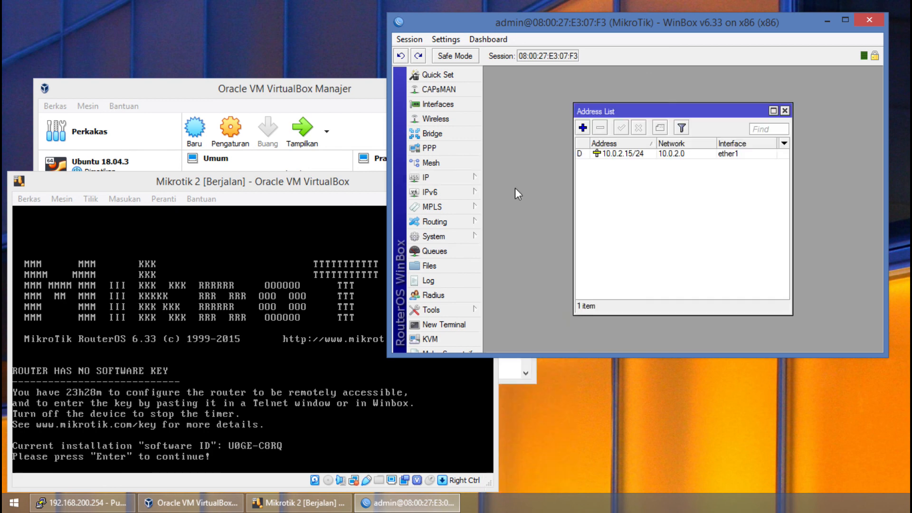
left_click(584, 127)
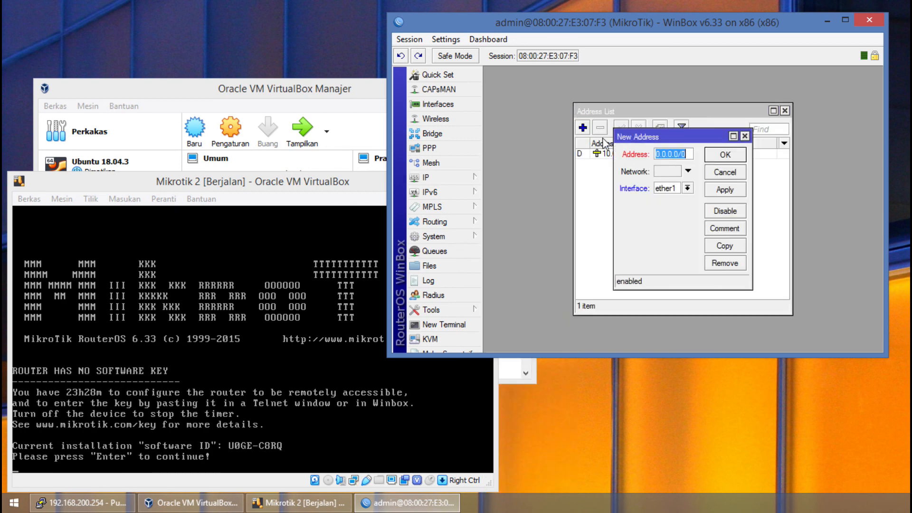
left_click(687, 188)
left_click(687, 188)
left_click(670, 207)
left_click(745, 136)
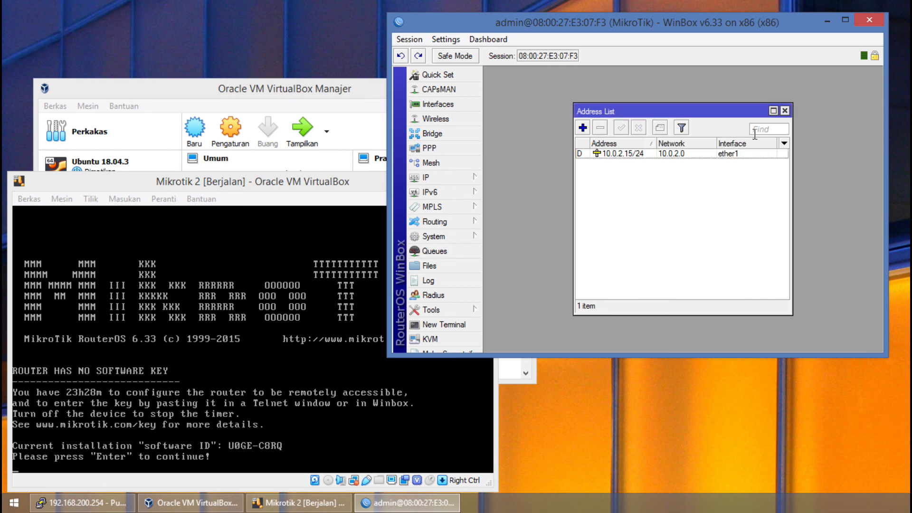
left_click(785, 110)
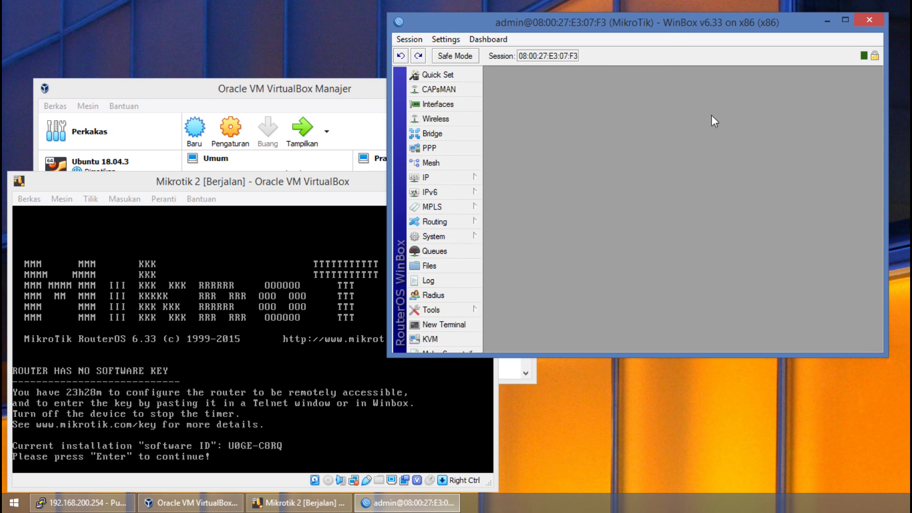
Examine the virtual router's interface list and close it.
left_click(452, 103)
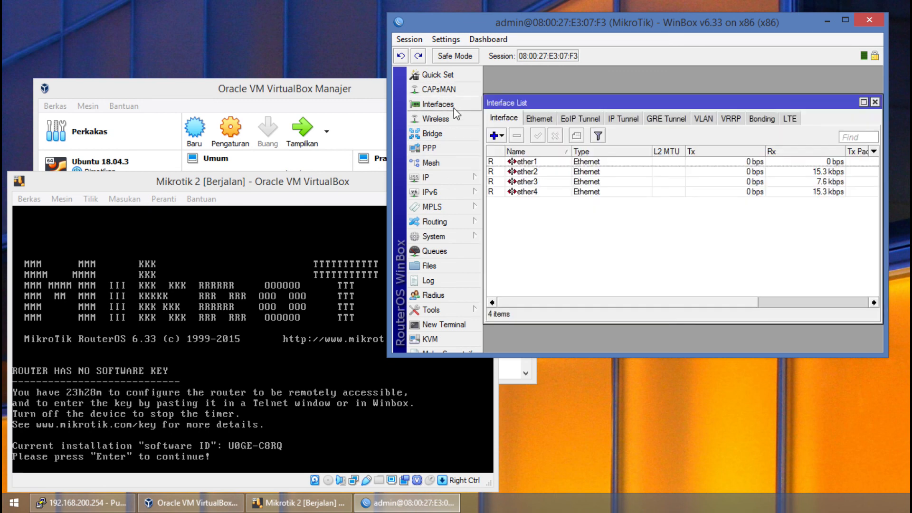
left_click(876, 102)
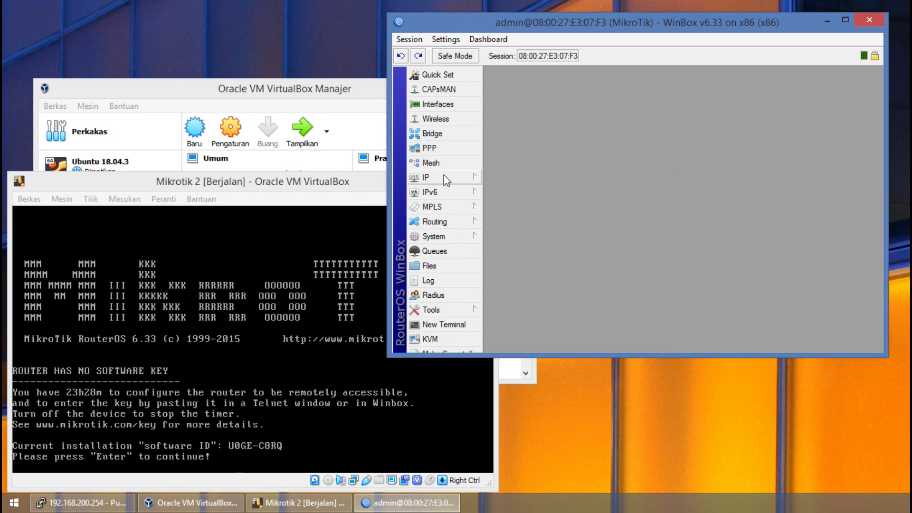
mouse_move(459, 199)
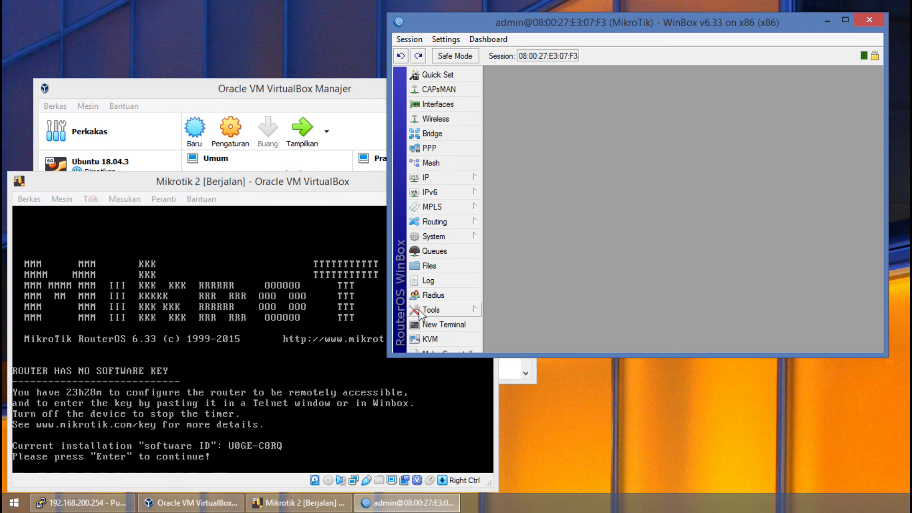
Disconnect the WinBox session from the virtual router and power off the Mikrotik 2 virtual machine.
left_click(408, 40)
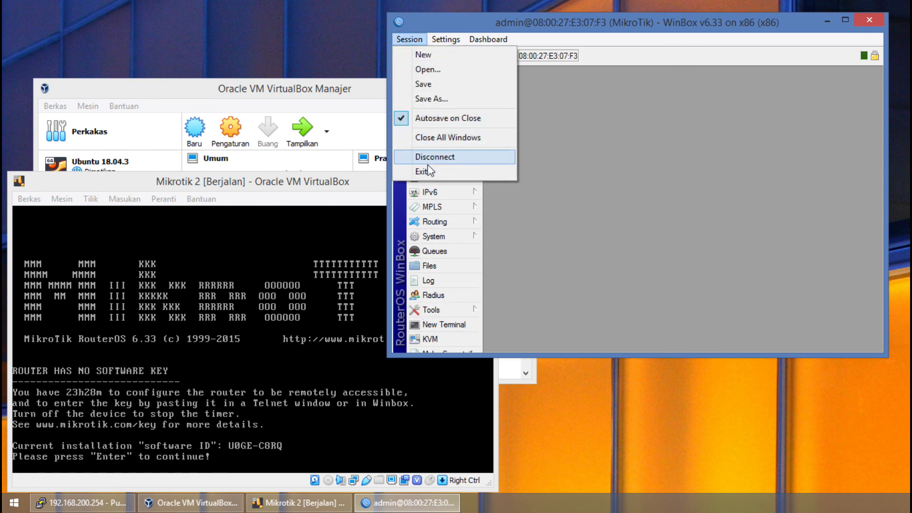
left_click(432, 154)
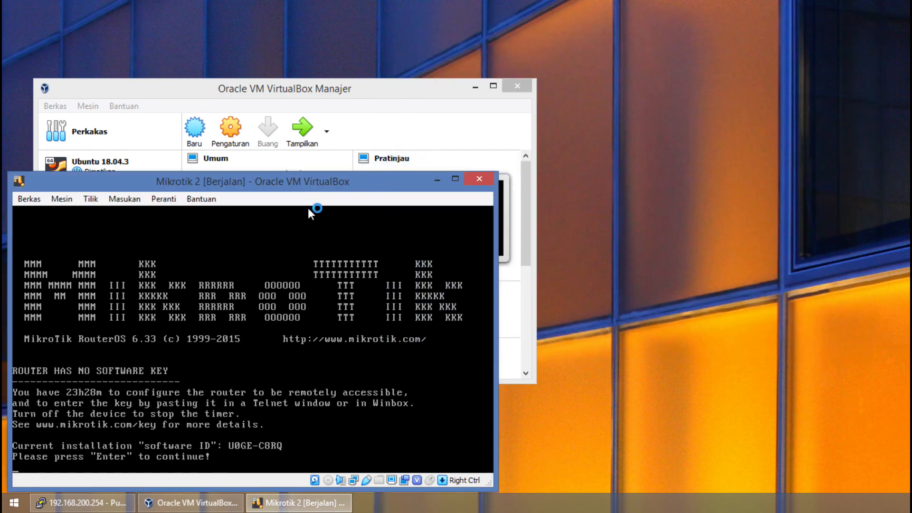
left_click(480, 177)
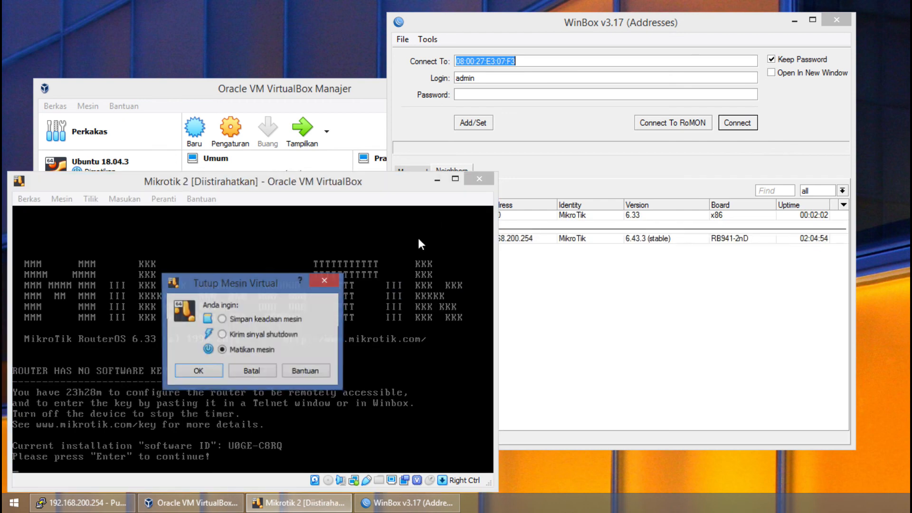
left_click(204, 371)
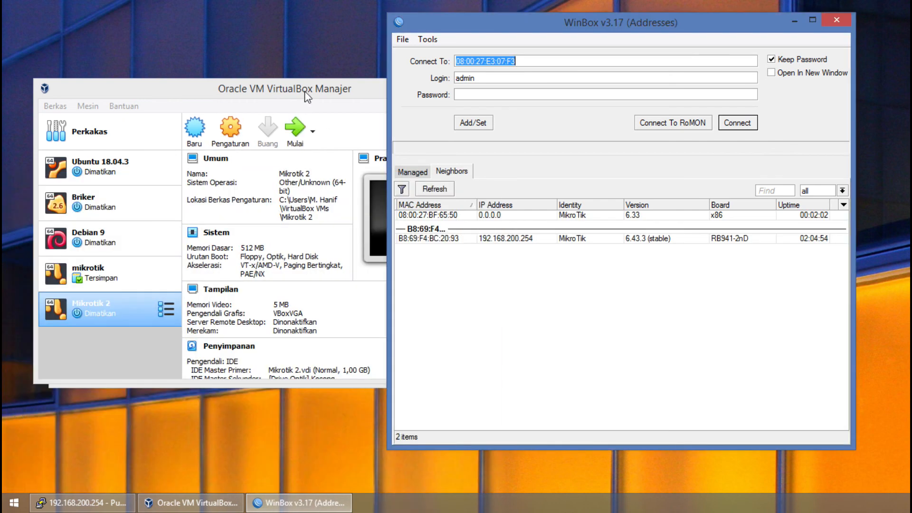
Switch to VirtualBox Manager and review the storage, display and system settings of the Mikrotik 2 virtual machine.
left_click(308, 98)
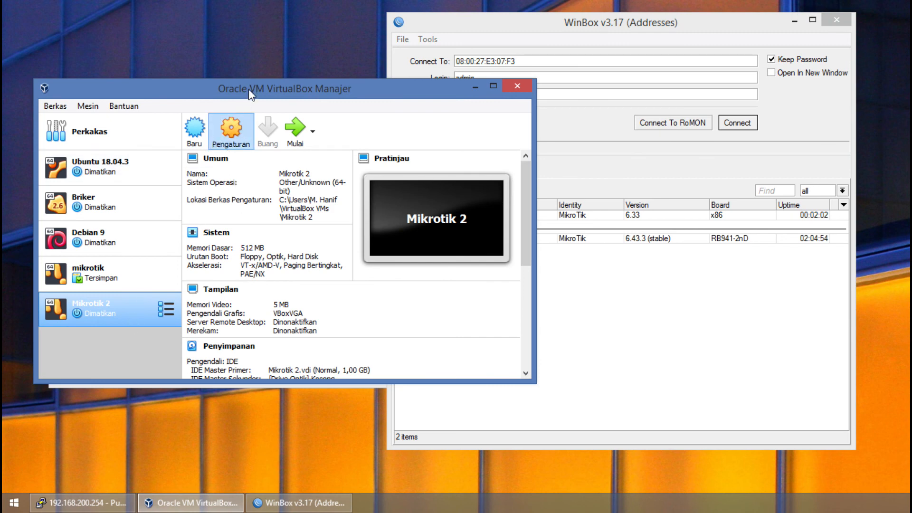
key("ctrl+s")
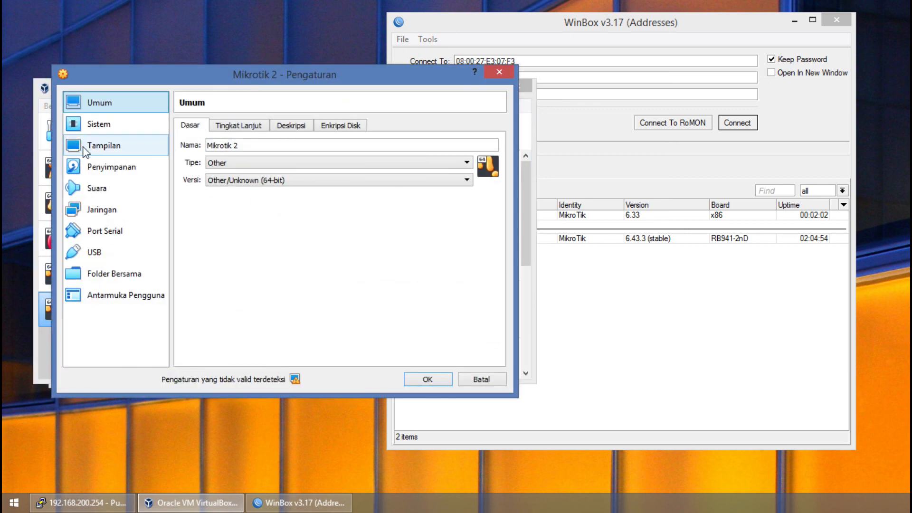
left_click(107, 167)
left_click(108, 147)
left_click(114, 126)
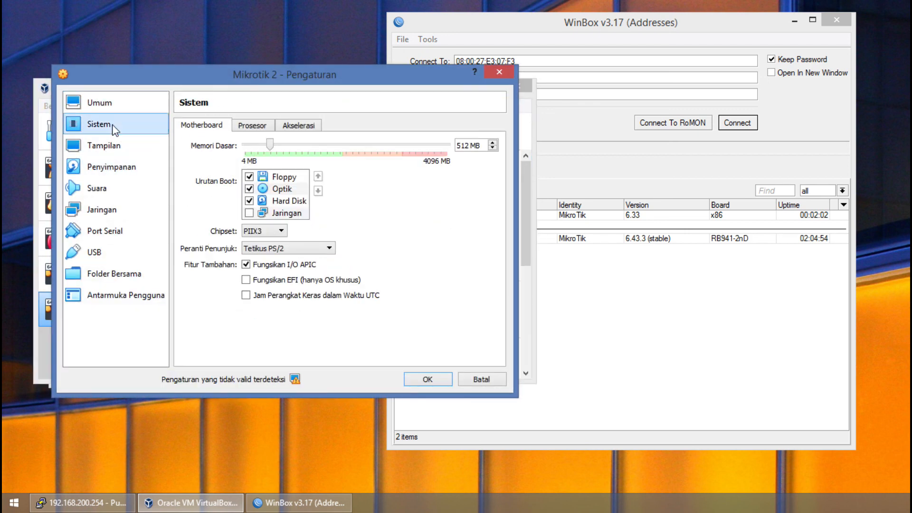
Review how network adapters 1 to 4 of Mikrotik 2 are attached.
left_click(115, 210)
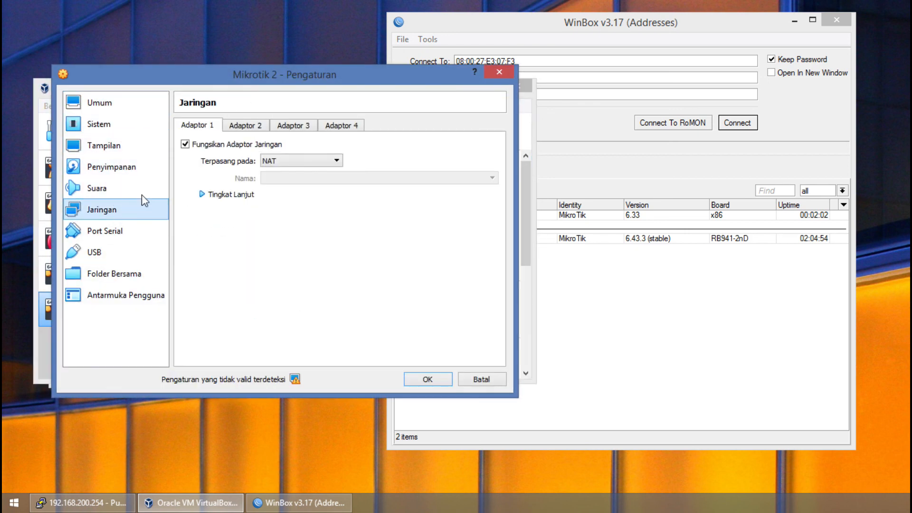
left_click(228, 128)
left_click(204, 127)
left_click(240, 126)
left_click(293, 126)
left_click(335, 128)
left_click(294, 126)
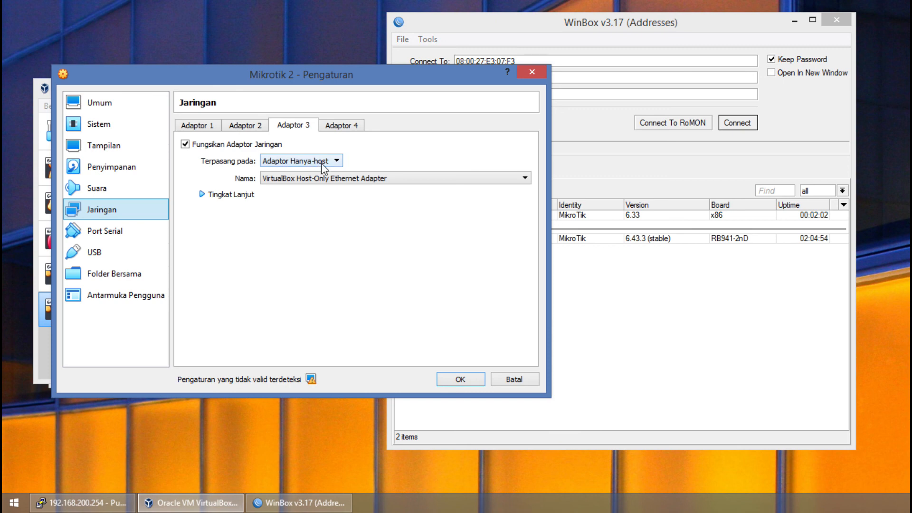
left_click(339, 127)
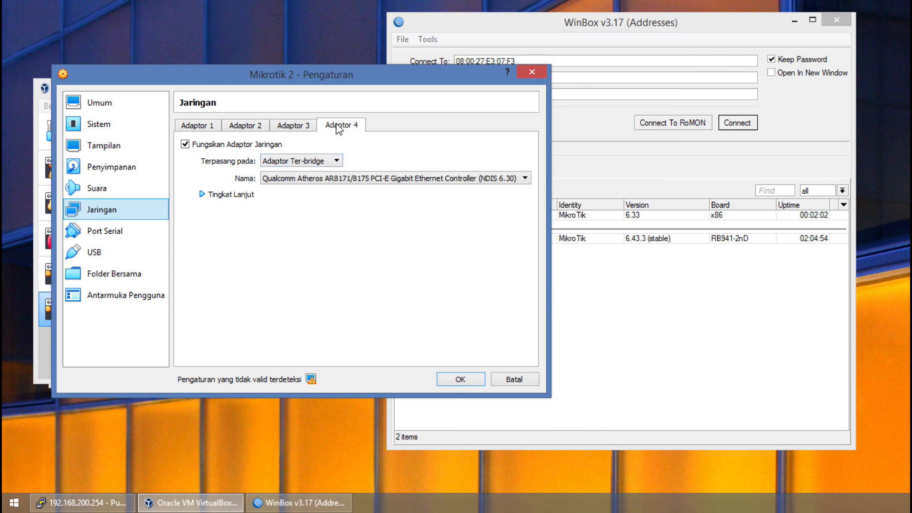
Compare the attachment type and host interface of adapters 2, 3 and 4, and recheck all four adapters in order.
left_click(246, 127)
left_click(299, 128)
left_click(248, 125)
left_click(337, 125)
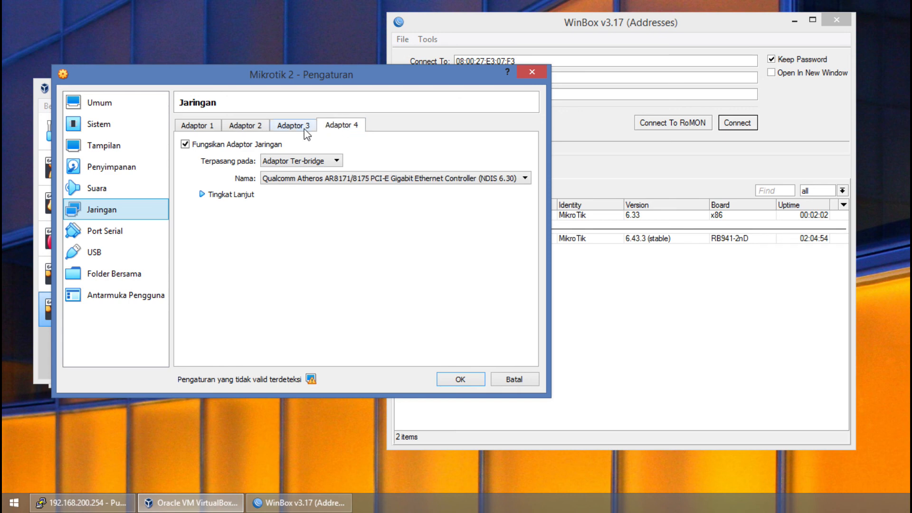
left_click(249, 126)
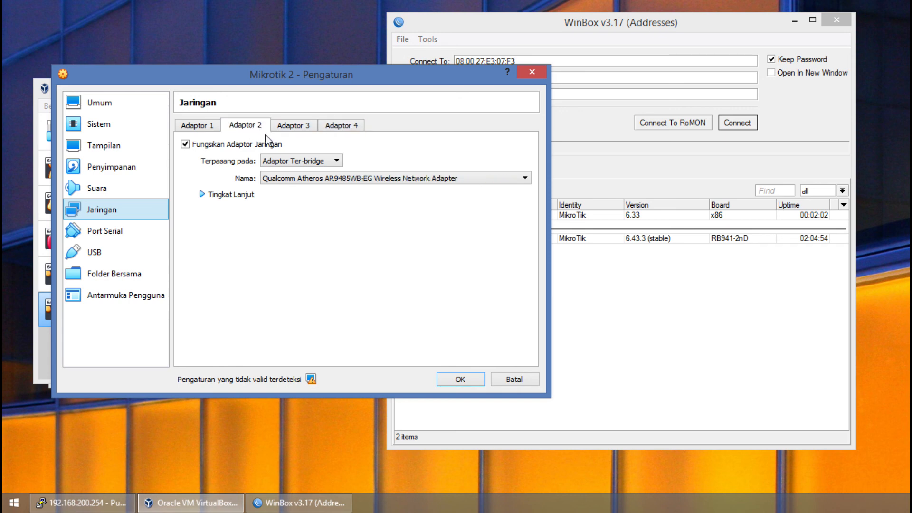
left_click(344, 125)
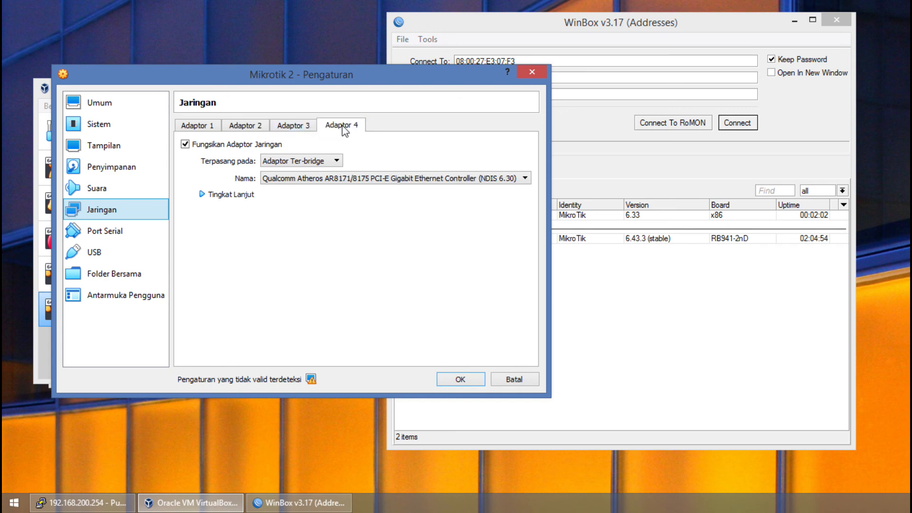
left_click(307, 125)
left_click(246, 125)
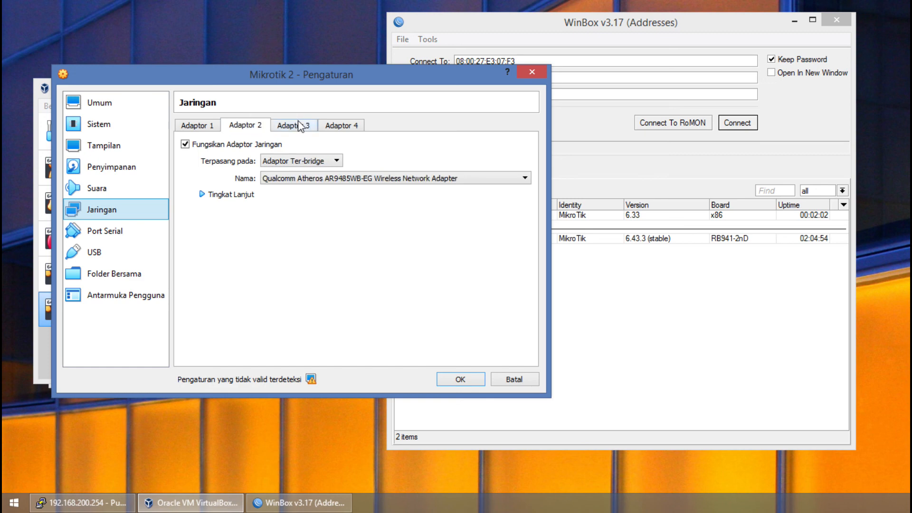
left_click(304, 126)
left_click(330, 126)
left_click(290, 125)
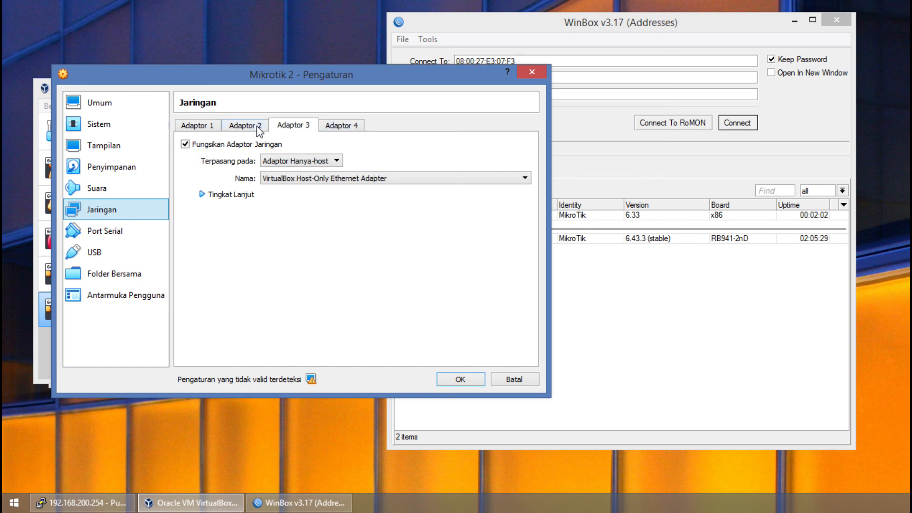
left_click(238, 127)
left_click(204, 128)
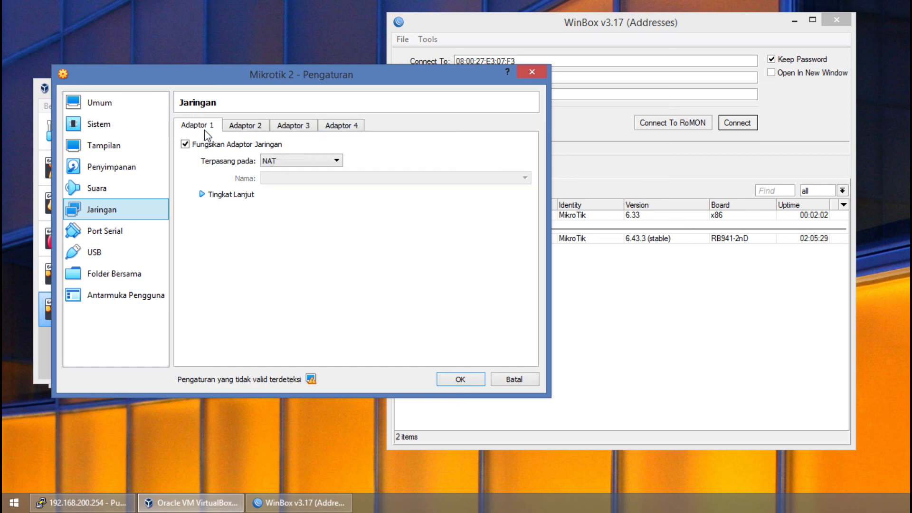
left_click(245, 126)
left_click(292, 127)
left_click(332, 126)
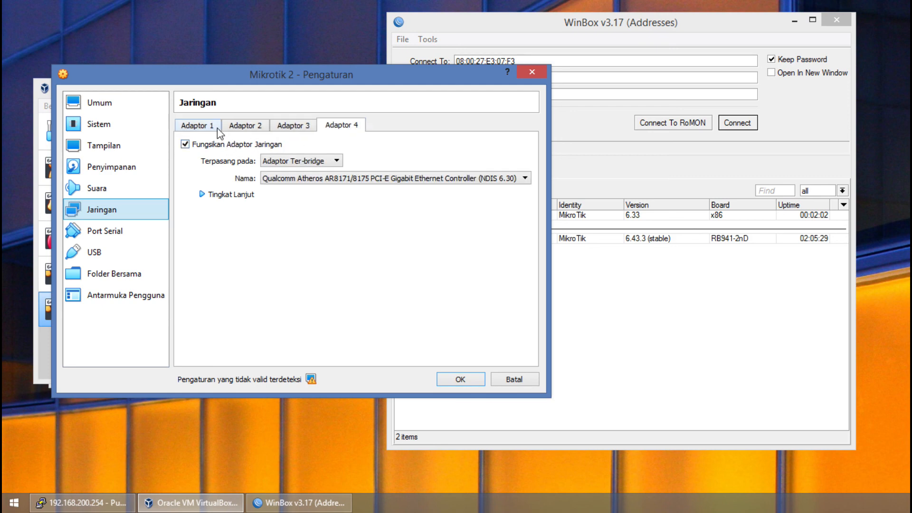
Expand the advanced settings of Adapter 3 to inspect its MAC address, and leave the Mikrotik 2 settings without saving.
left_click(304, 126)
left_click(230, 195)
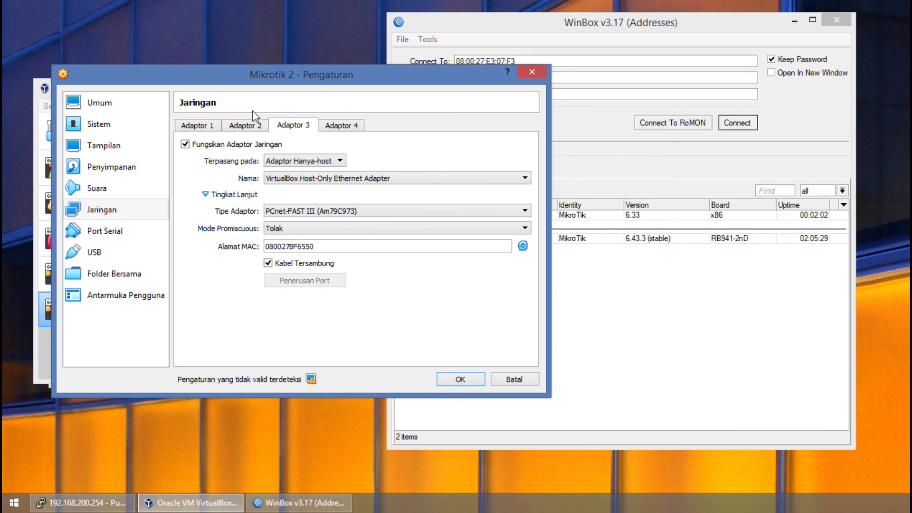
left_click_drag(232, 82, 250, 42)
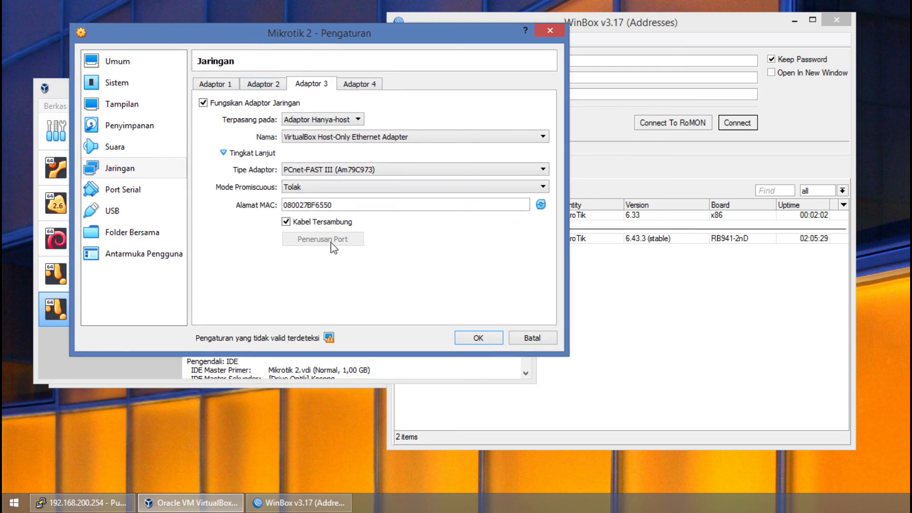
left_click(523, 339)
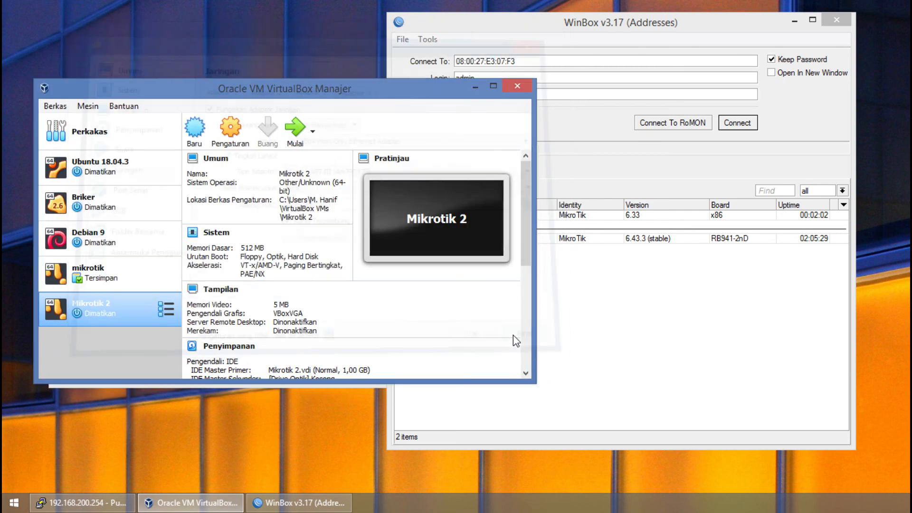
Close VirtualBox Manager, WinBox and the PuTTY session to 192.168.200.254, confirming the PuTTY exit.
left_click(518, 85)
left_click(848, 24)
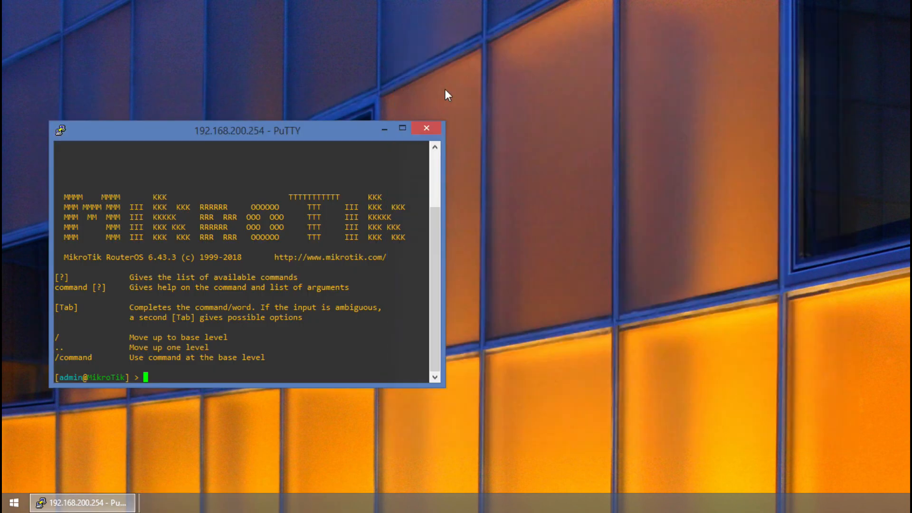
left_click(425, 127)
left_click(472, 301)
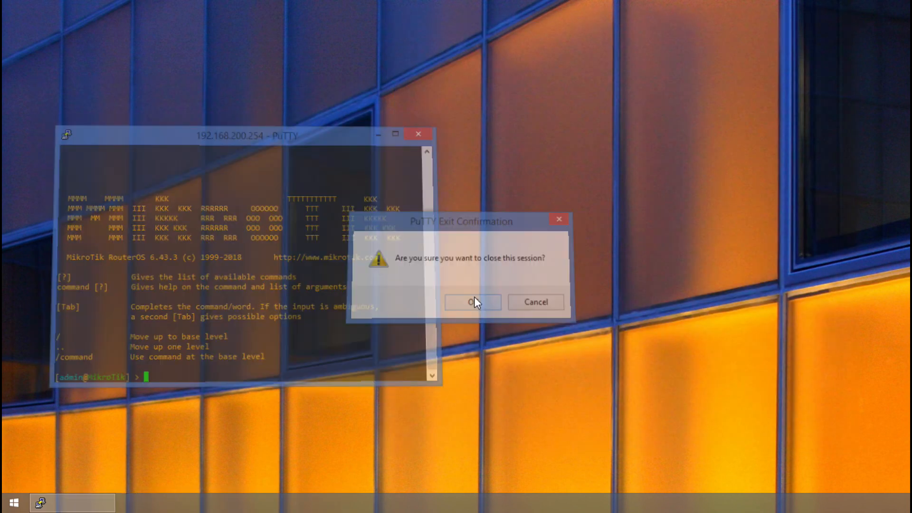